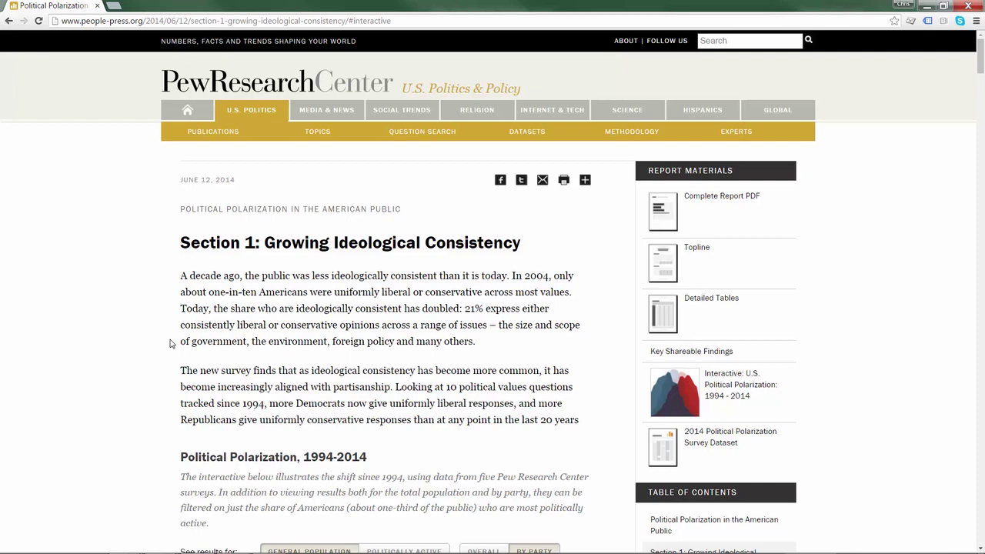
# - Scroll the Pew article down to the Political Polarization interactive chart and its legend
pyautogui.scroll(-3, 173, 346)
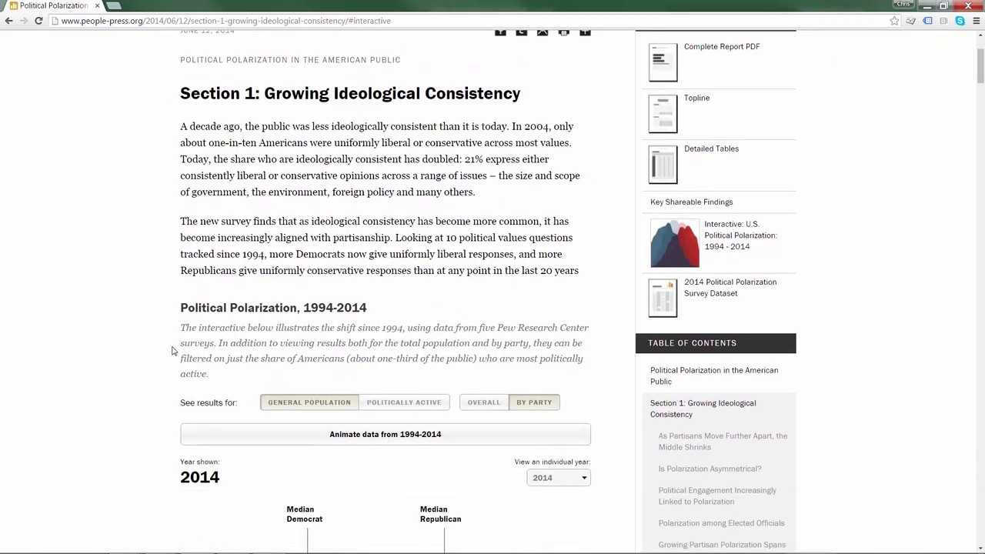
pyautogui.scroll(-2, 173, 351)
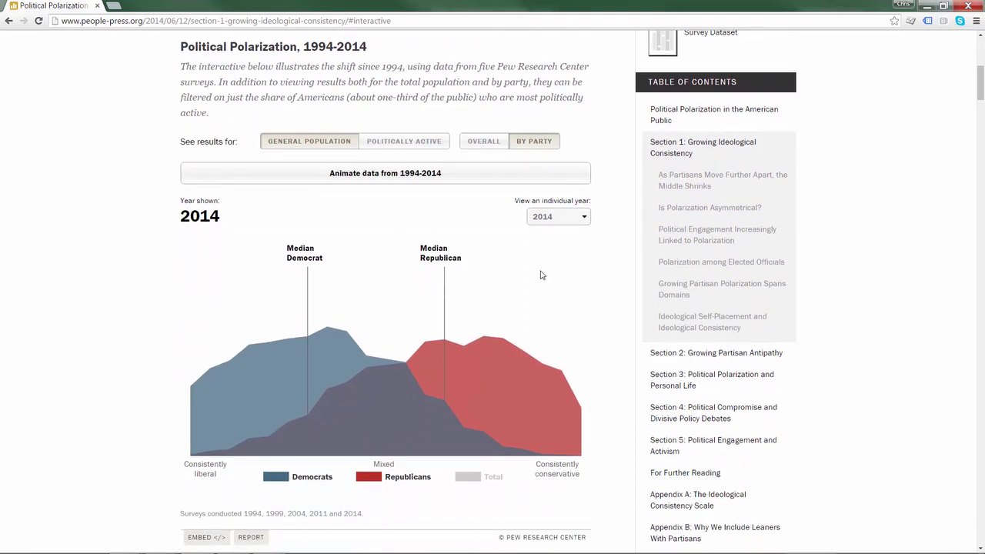
pyautogui.scroll(-1, 513, 285)
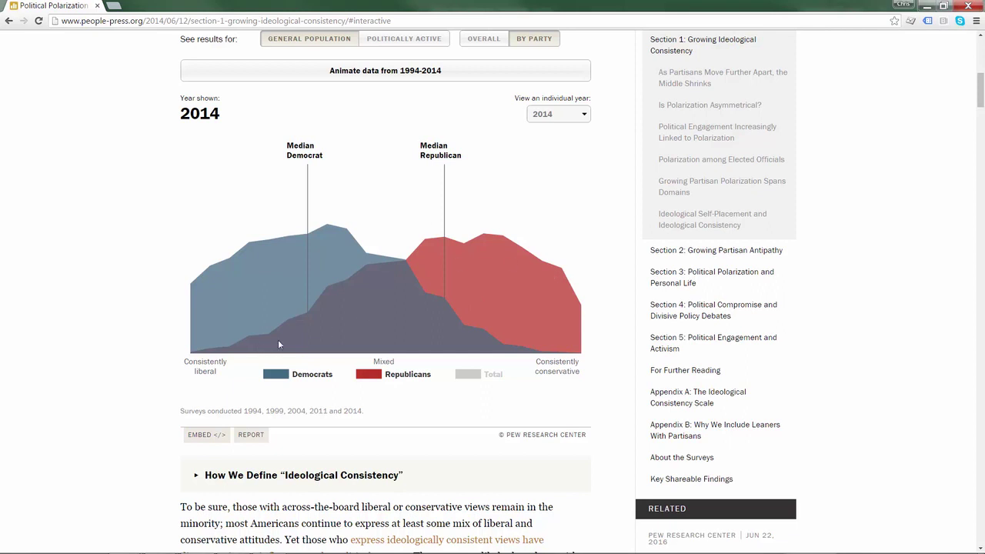
# - Step the Pew chart through 1994, 1999, 2004 and 2011, then back to 2014
pyautogui.click(579, 118)
pyautogui.click(567, 128)
pyautogui.click(581, 116)
pyautogui.click(577, 139)
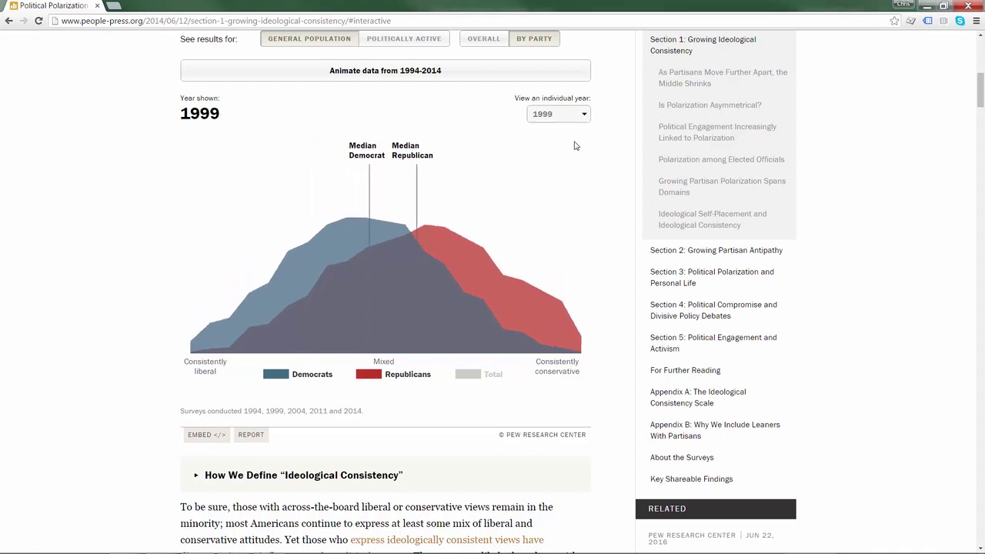
pyautogui.click(581, 117)
pyautogui.click(577, 149)
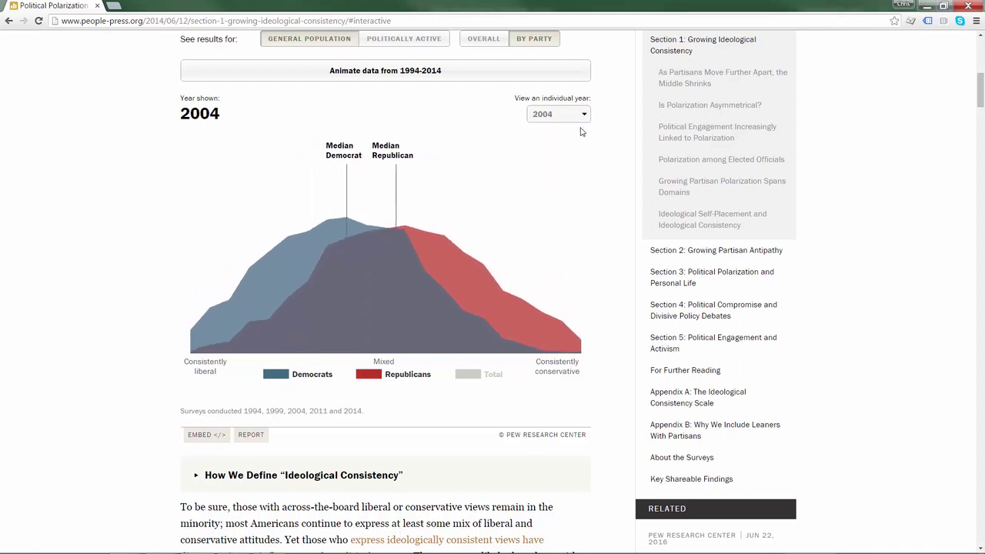
pyautogui.click(581, 116)
pyautogui.click(577, 160)
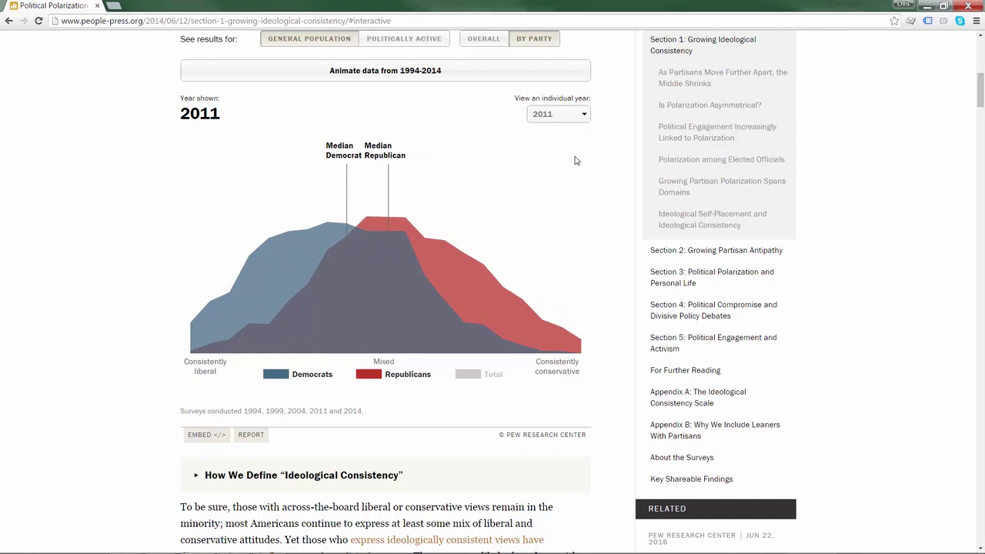
pyautogui.click(581, 116)
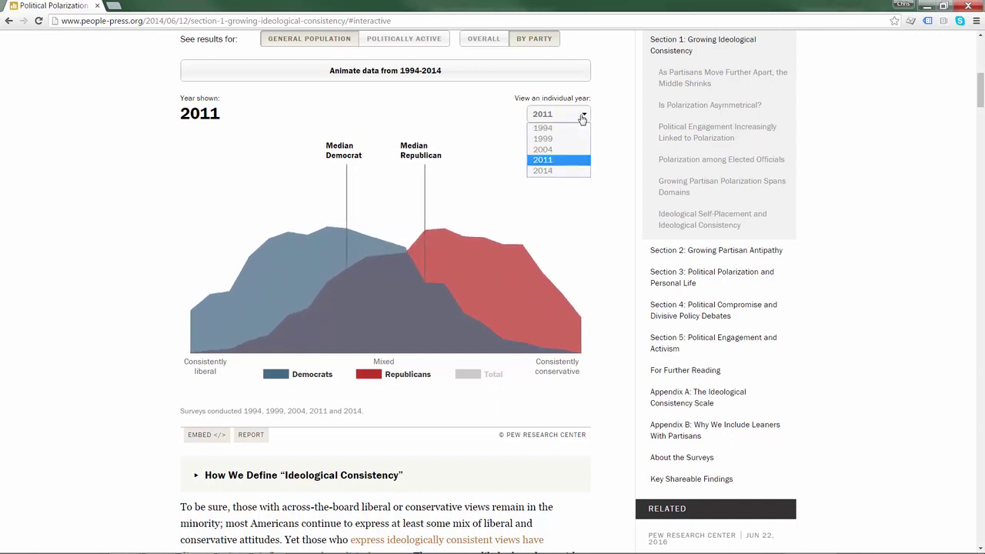
pyautogui.click(563, 170)
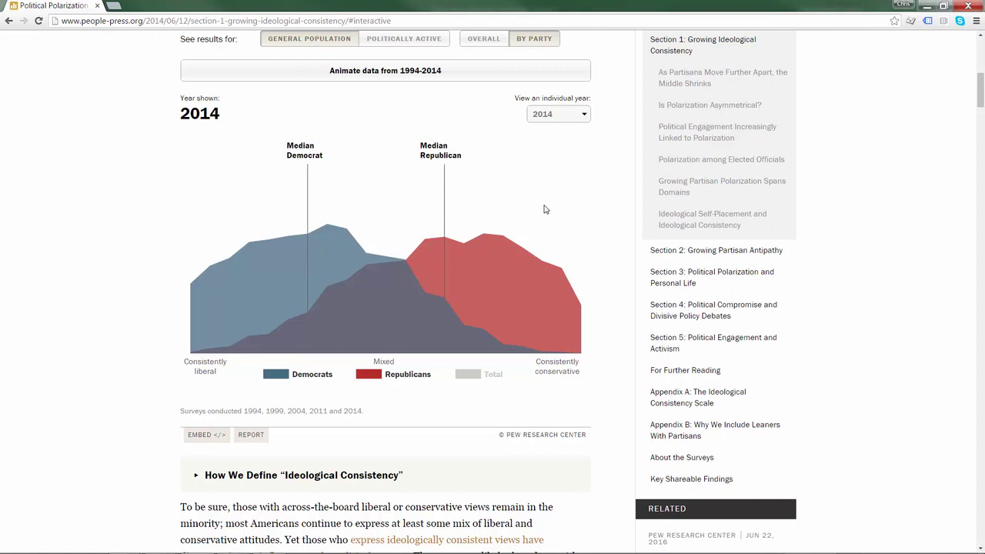
# - Switch to the Excel workbook and look over the Democrat and Republican data
pyautogui.hotkey('alt', 'Tab')
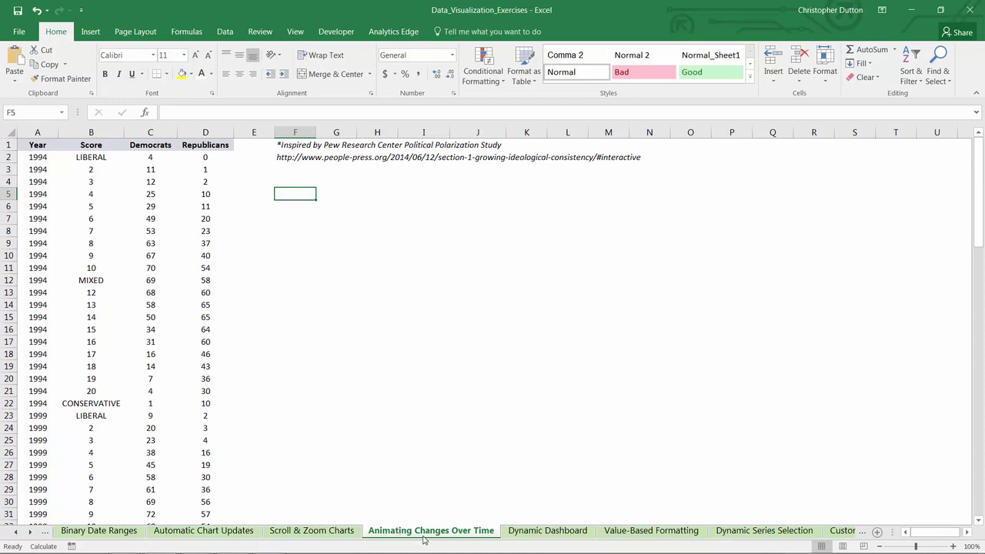
pyautogui.click(293, 182)
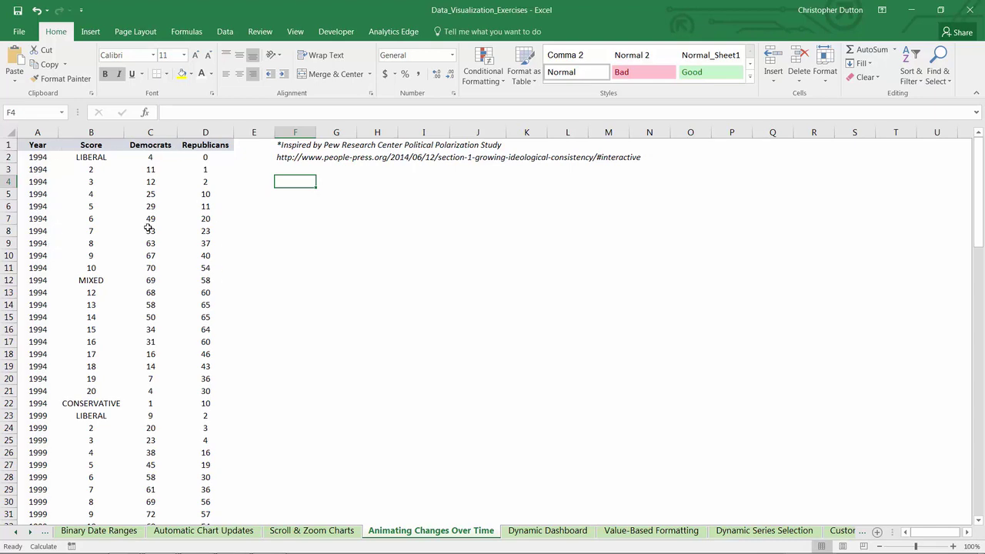
pyautogui.click(54, 231)
pyautogui.moveTo(978, 194); pyautogui.dragTo(978, 150)
# - Select B1:D22 with the 1994 Score, Democrats and Republicans columns
pyautogui.moveTo(92, 157); pyautogui.dragTo(91, 408)
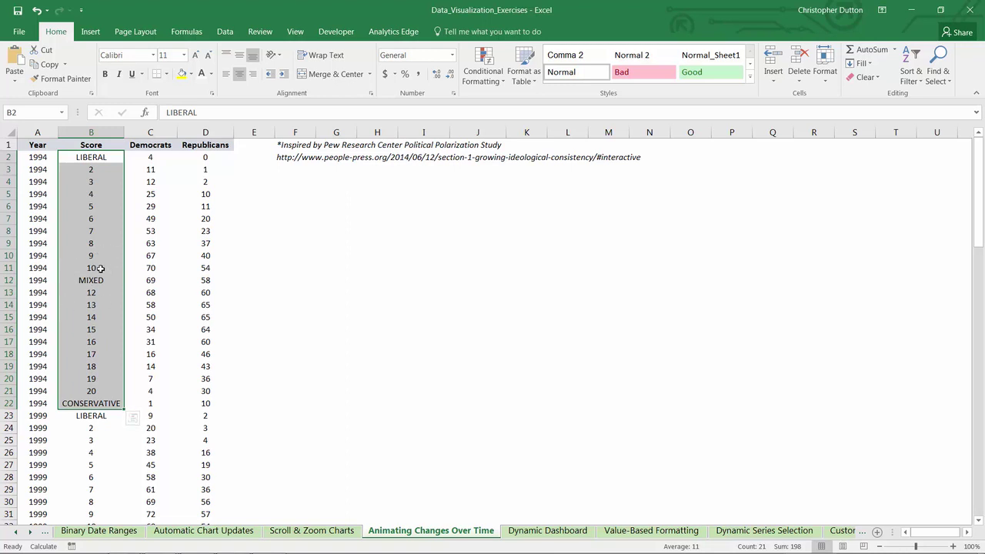
pyautogui.click(154, 160)
pyautogui.moveTo(156, 167); pyautogui.dragTo(152, 405)
pyautogui.moveTo(204, 156); pyautogui.dragTo(200, 400)
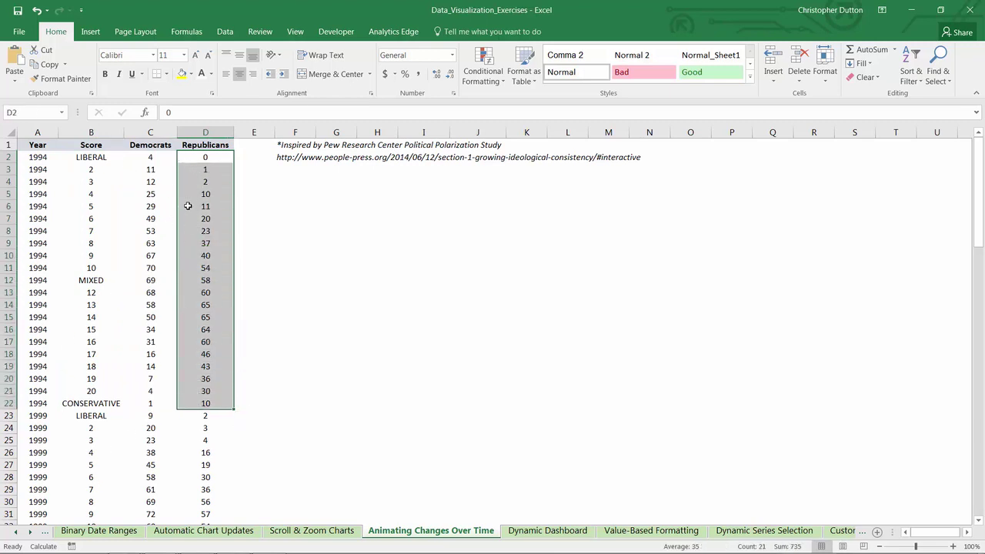
pyautogui.click(190, 204)
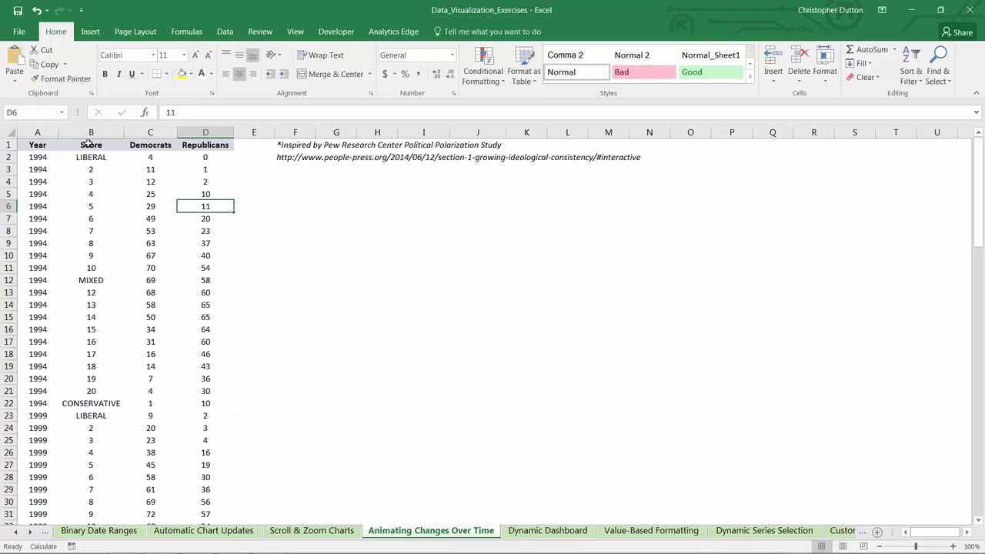
pyautogui.moveTo(90, 143); pyautogui.dragTo(203, 405)
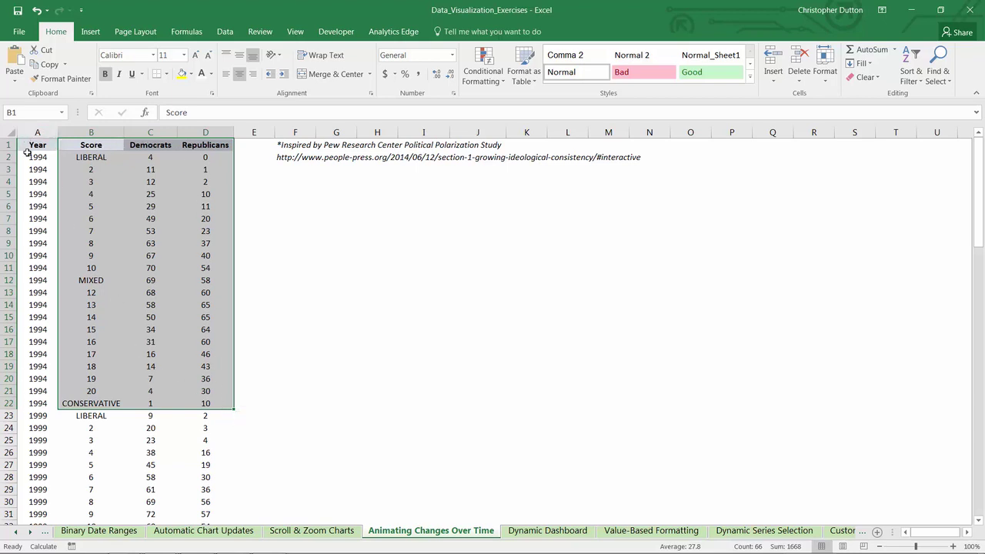
# - Insert a 2-D area chart of the selection, enlarge it, and delete its title
pyautogui.click(92, 32)
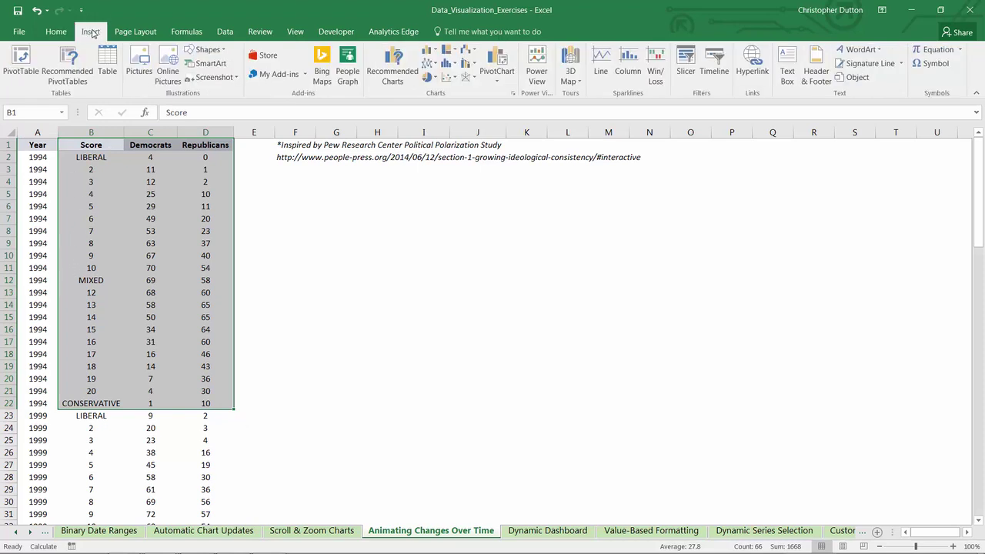
pyautogui.click(429, 64)
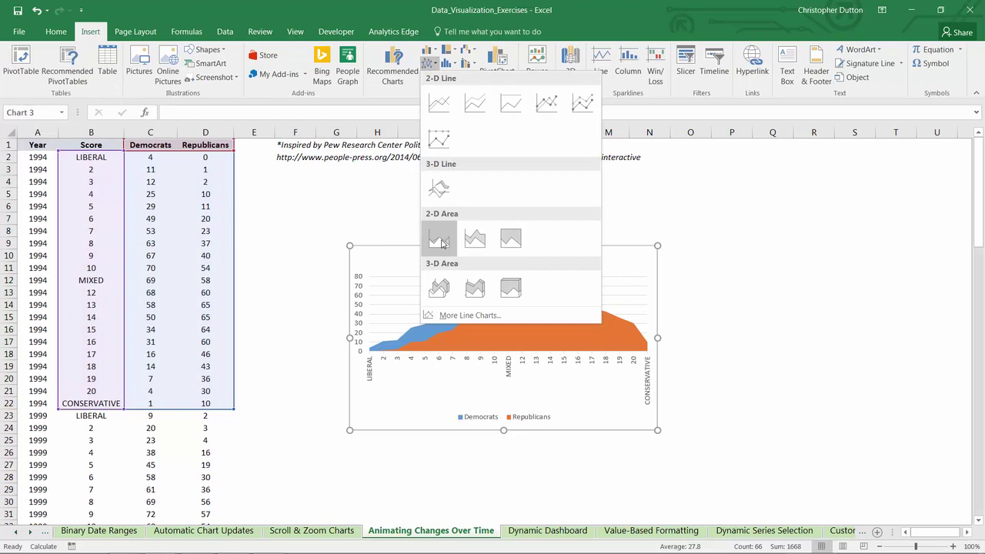
pyautogui.click(440, 244)
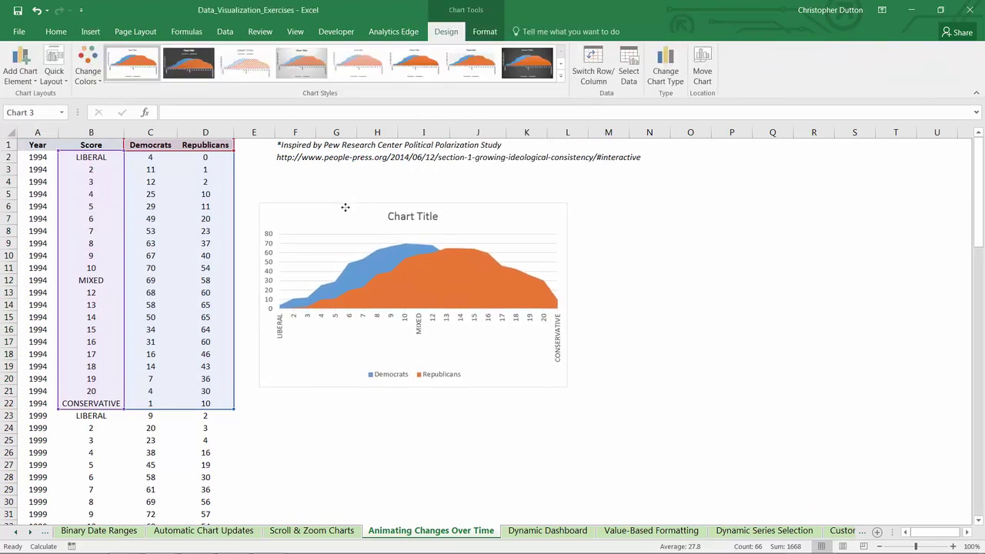
pyautogui.moveTo(564, 391); pyautogui.dragTo(775, 453)
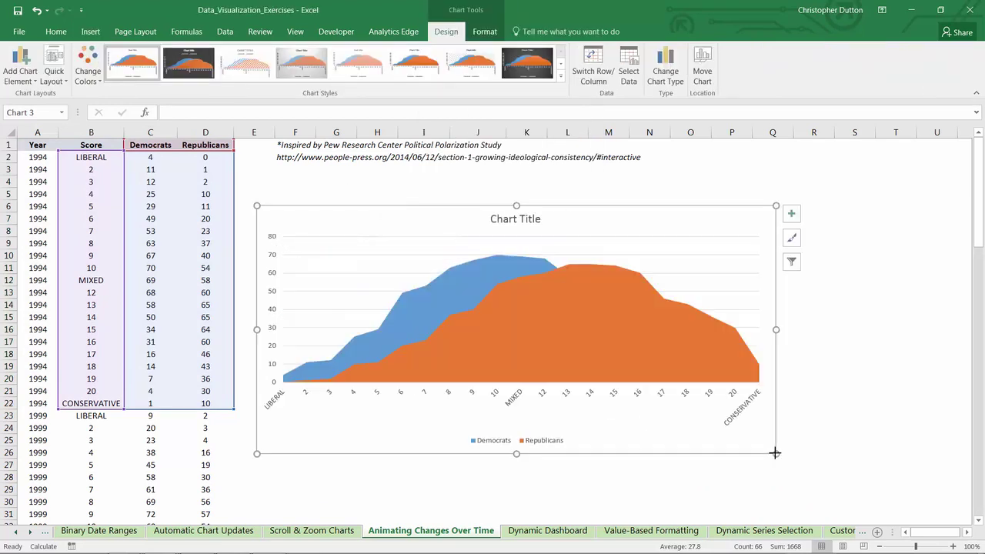
pyautogui.click(530, 216)
pyautogui.press('Delete')
# - Set the chart area border to No line
pyautogui.rightClick(653, 432)
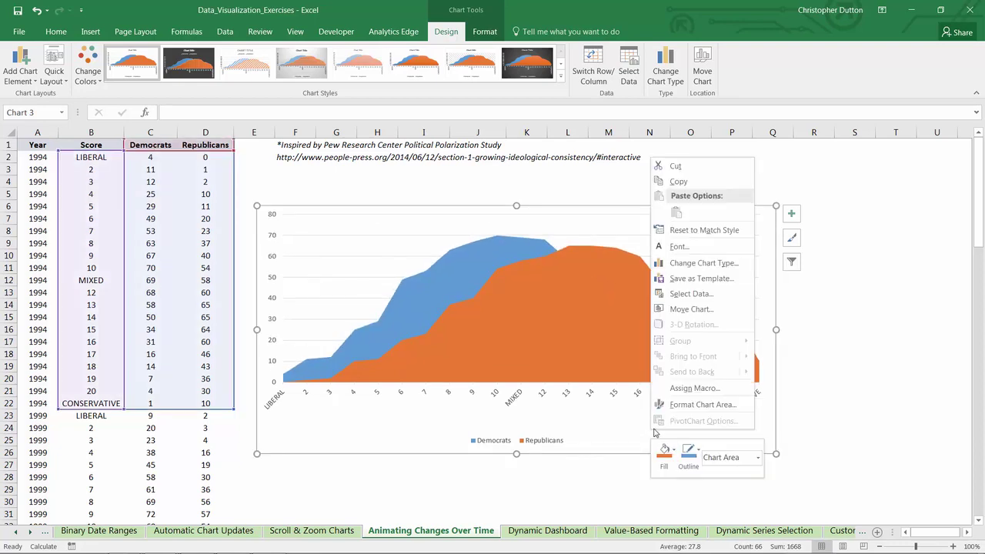
pyautogui.click(689, 404)
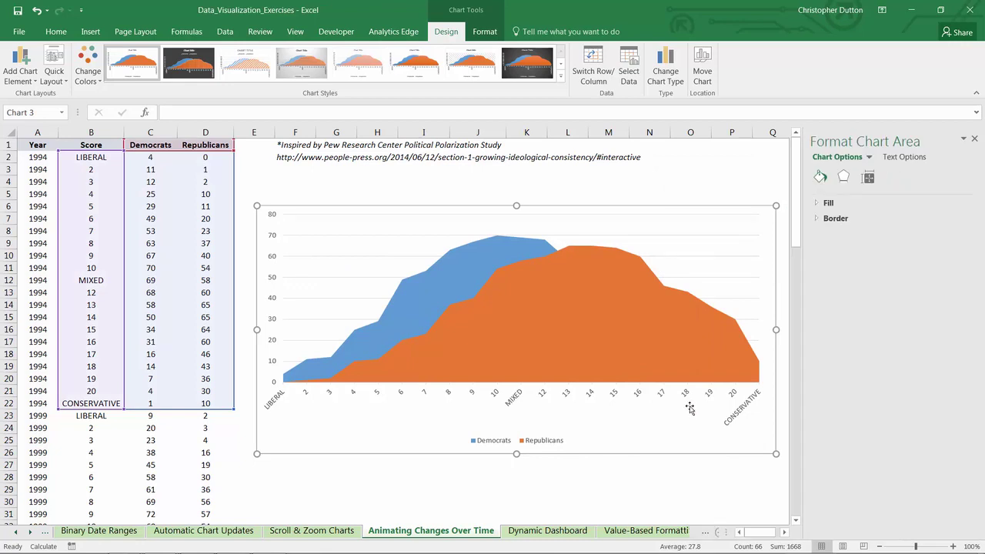
pyautogui.click(820, 218)
pyautogui.click(827, 237)
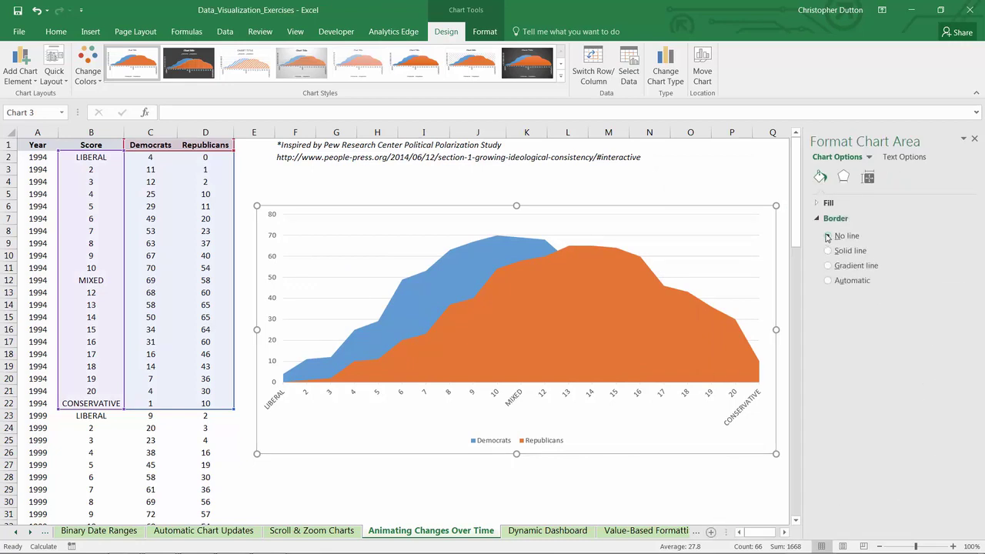
# - Make the chart legend text 14 pt and bold
pyautogui.click(532, 437)
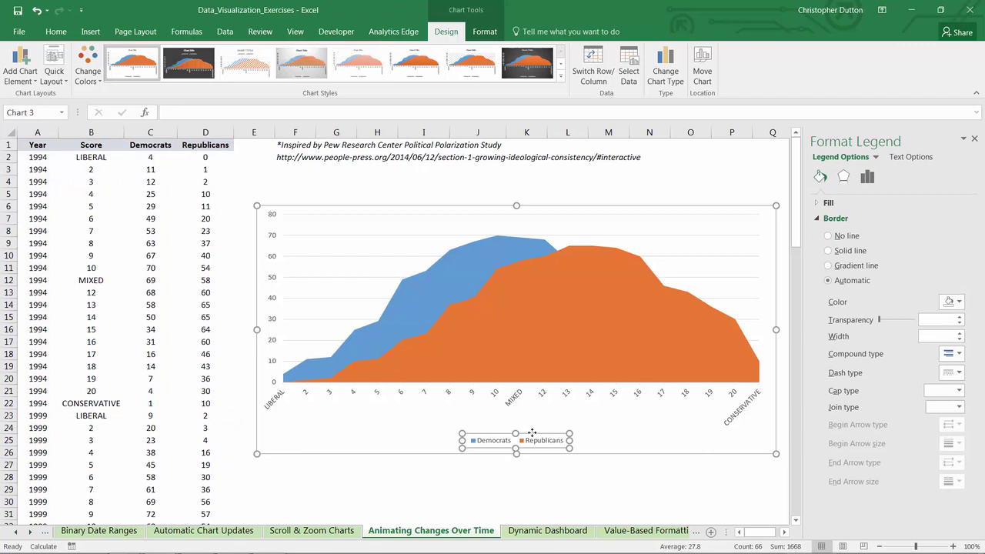
pyautogui.click(57, 32)
pyautogui.click(196, 56)
pyautogui.click(196, 56)
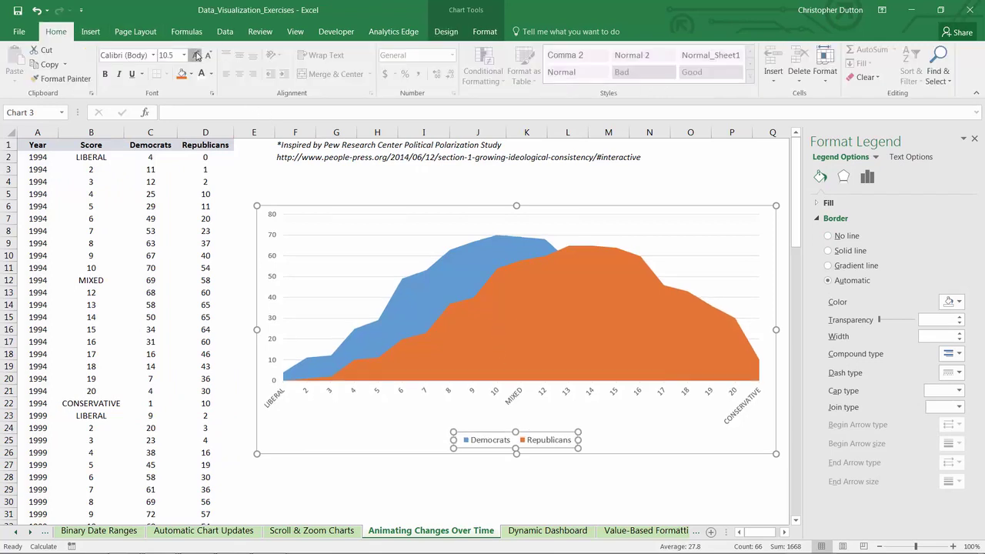
pyautogui.click(197, 55)
pyautogui.click(196, 55)
pyautogui.hotkey('ctrl', 'b')
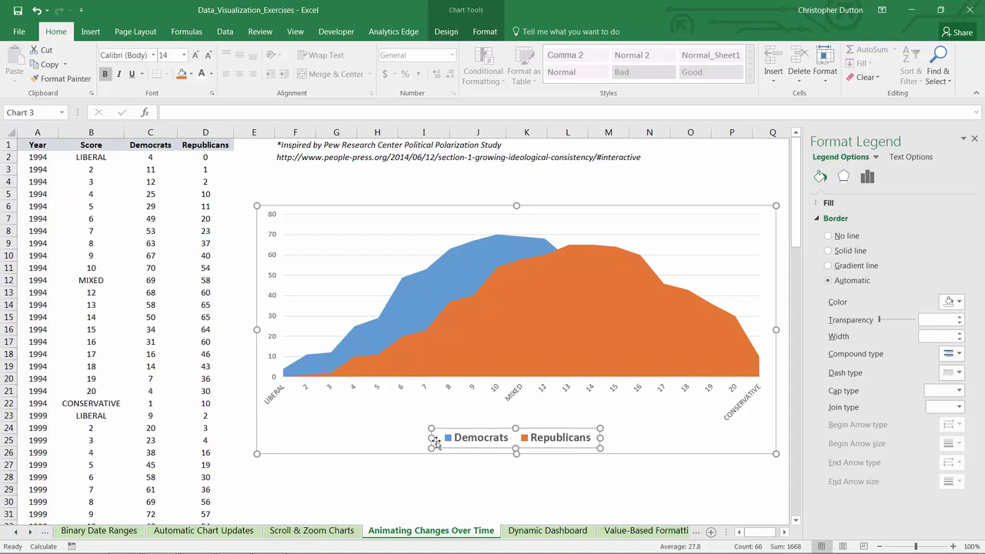
pyautogui.click(536, 432)
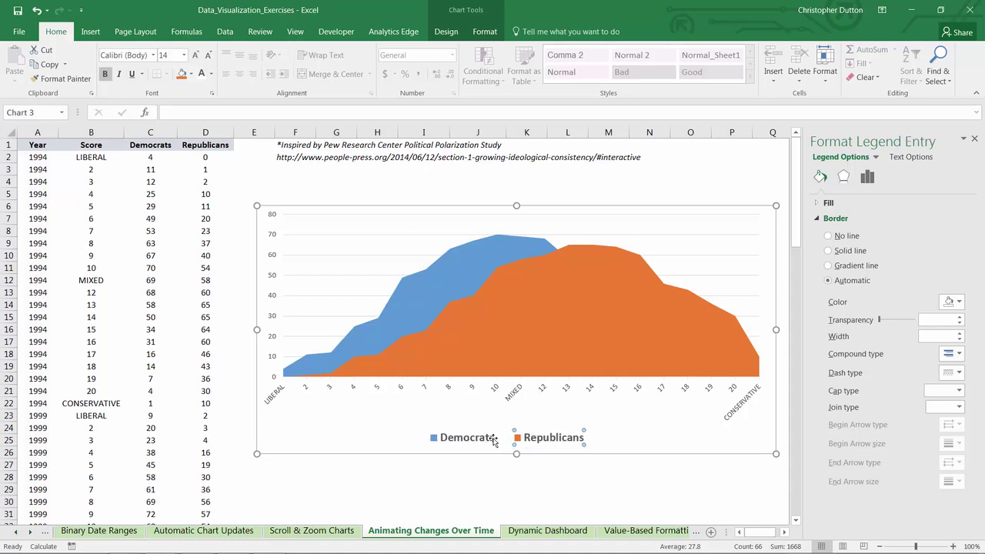
pyautogui.click(543, 419)
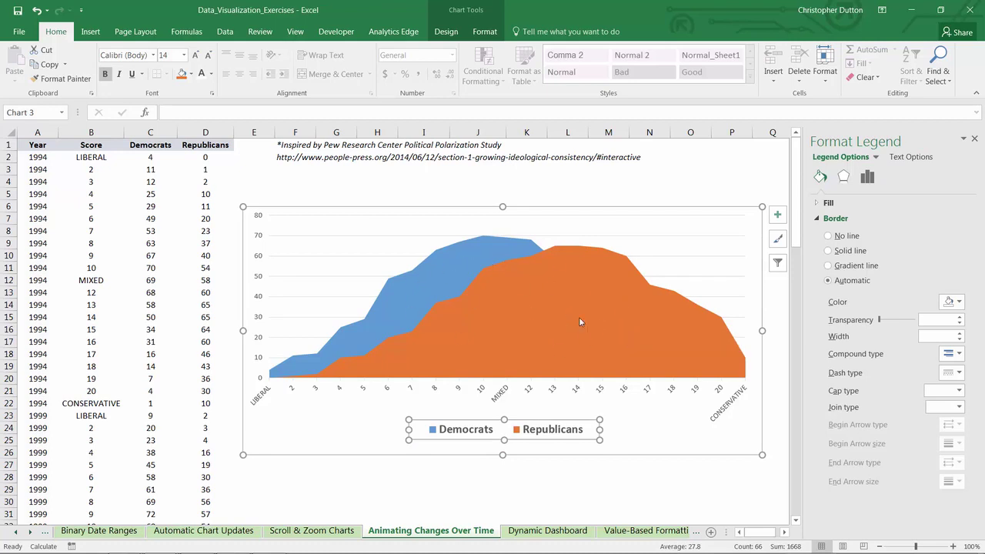
# - Give the Democrats area a solid fill at 30% transparency
pyautogui.click(424, 280)
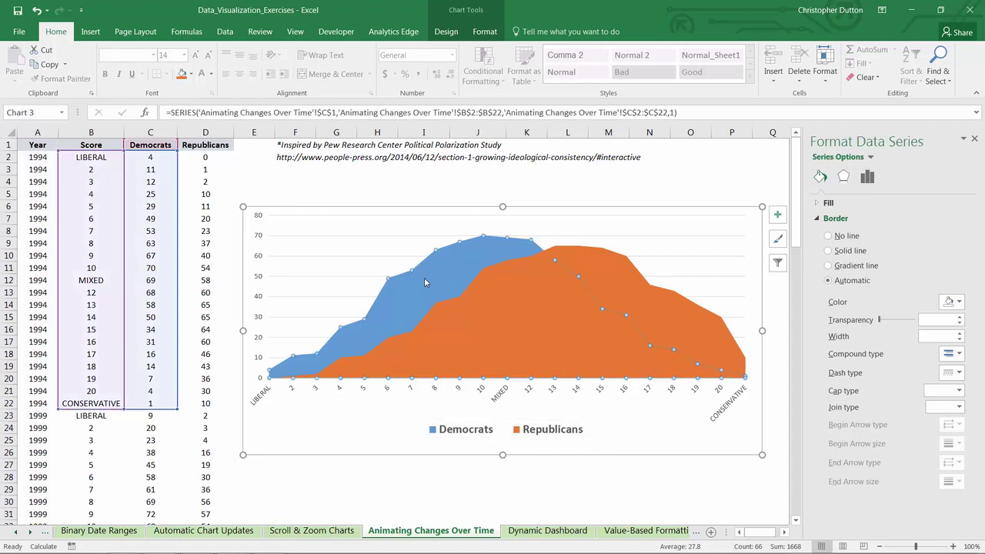
pyautogui.click(819, 204)
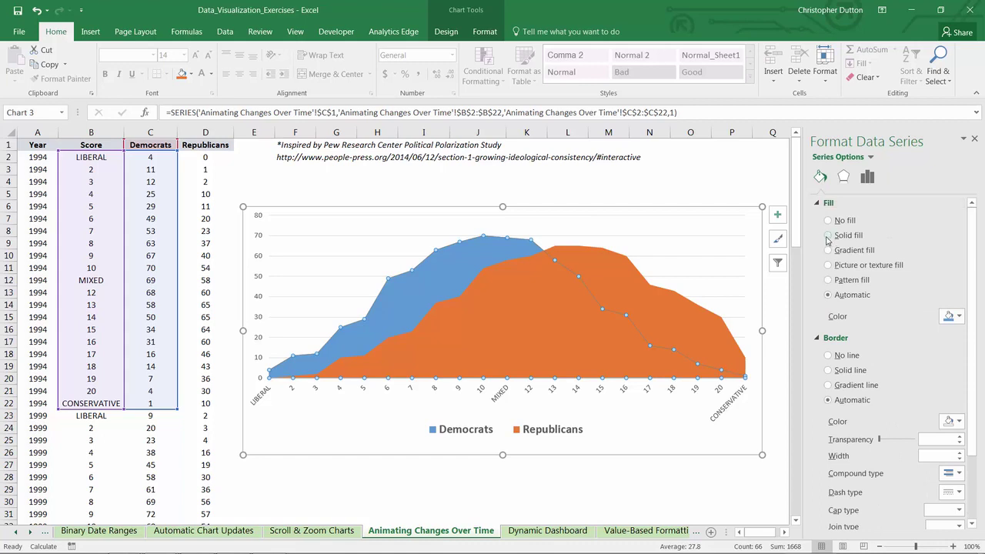
pyautogui.click(828, 235)
pyautogui.click(954, 316)
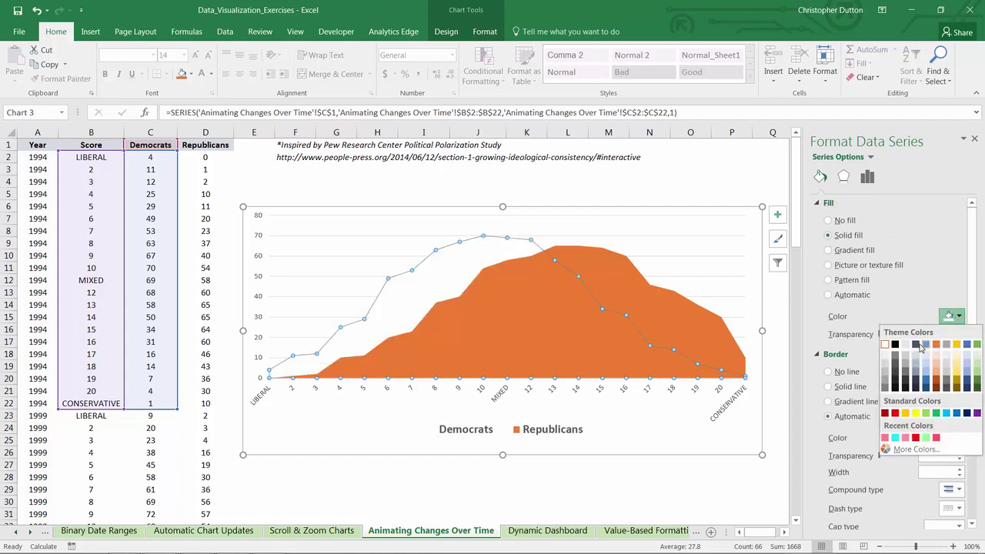
pyautogui.press('Escape')
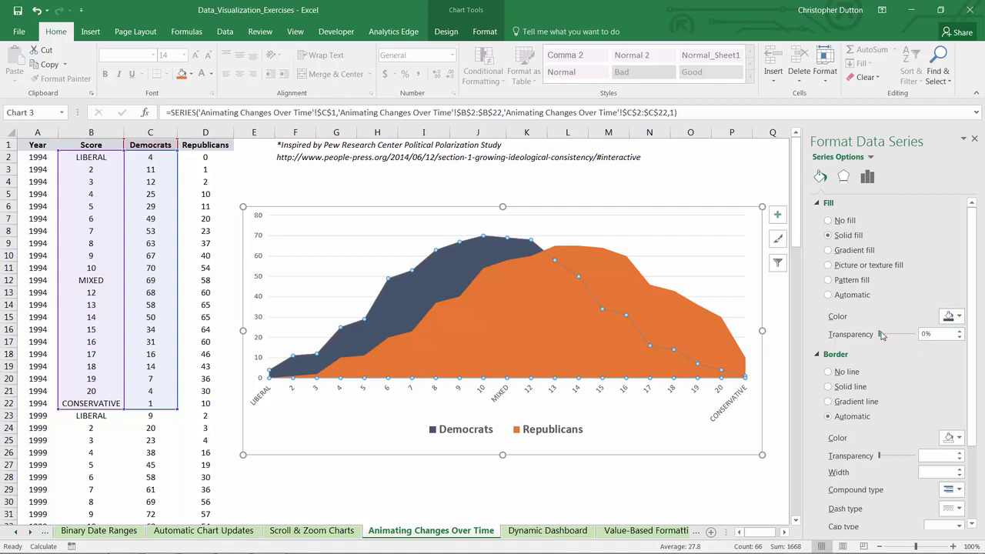
pyautogui.moveTo(881, 335); pyautogui.dragTo(892, 334)
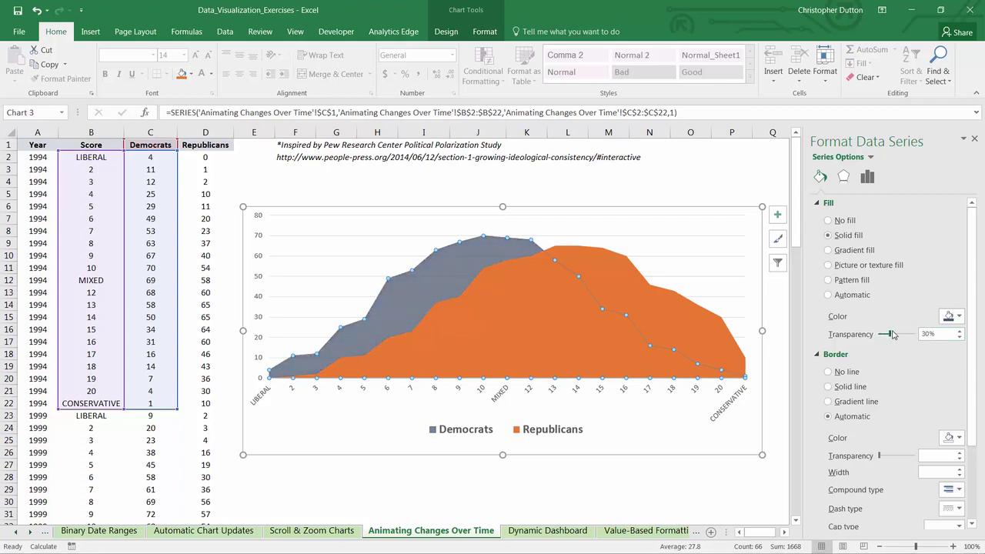
# - Fill the Republicans area solid dark red at 30% transparency
pyautogui.click(614, 268)
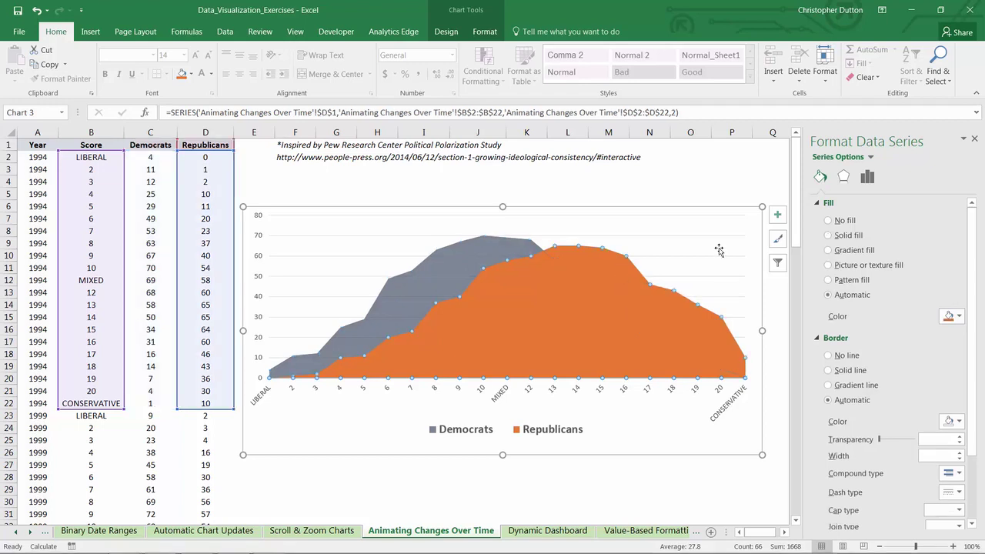
pyautogui.click(948, 316)
pyautogui.click(959, 316)
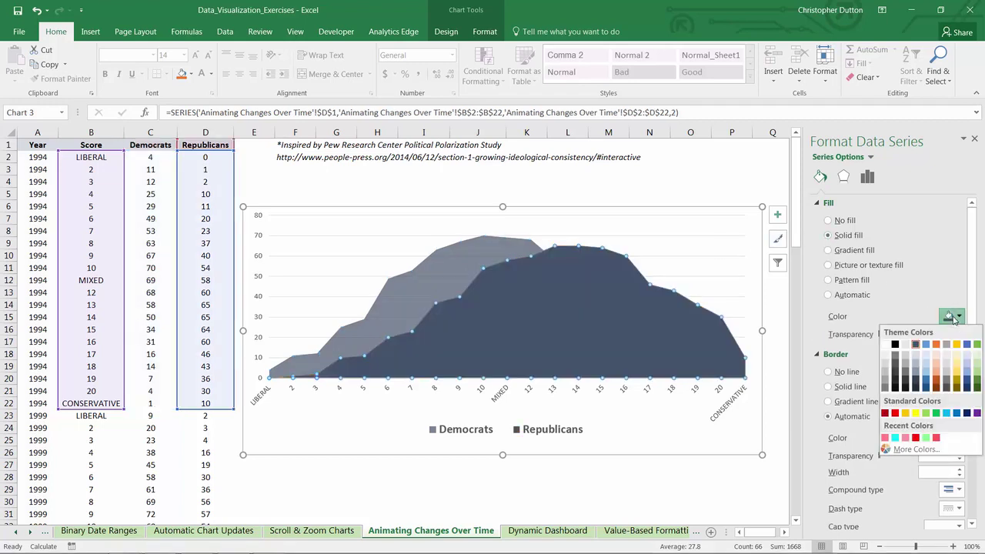
pyautogui.click(885, 413)
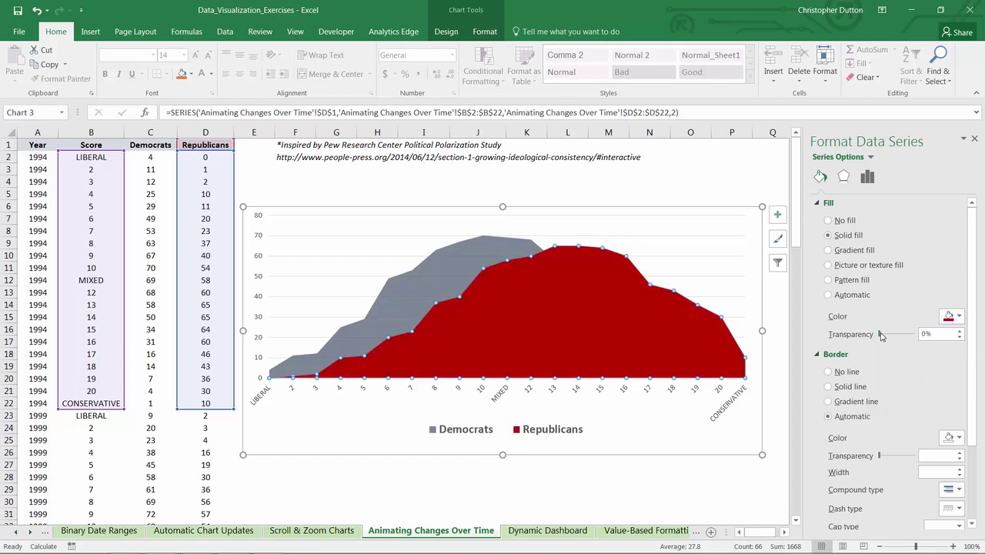
pyautogui.moveTo(882, 336); pyautogui.dragTo(893, 338)
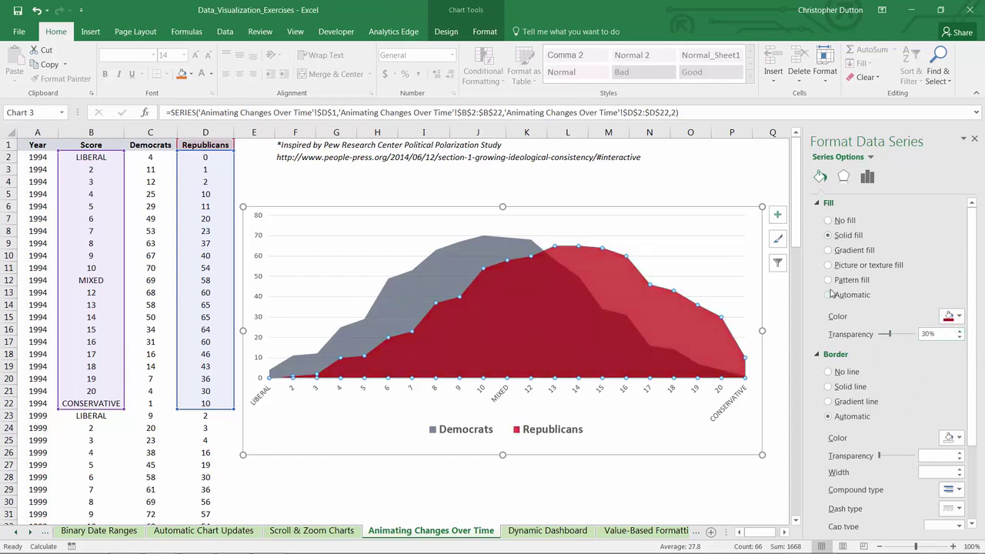
pyautogui.click(674, 188)
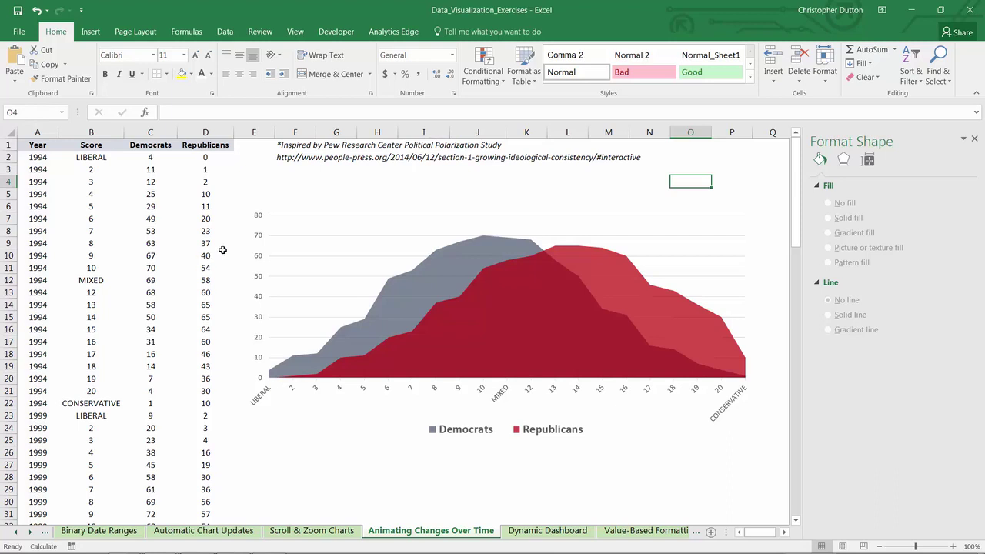
# - Delete the chart's vertical axis numbers and move the chart slightly lower, then go to F5
pyautogui.click(261, 240)
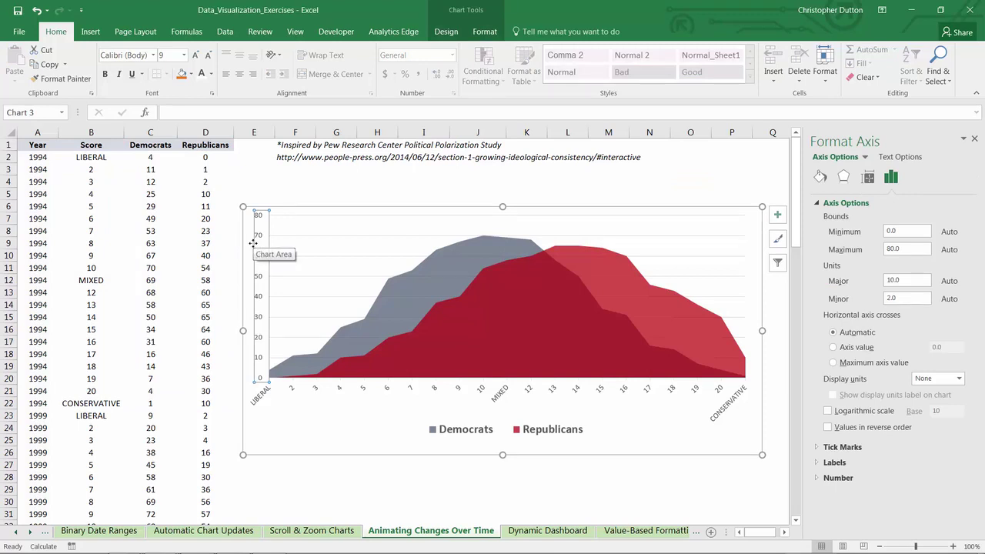
pyautogui.click(253, 243)
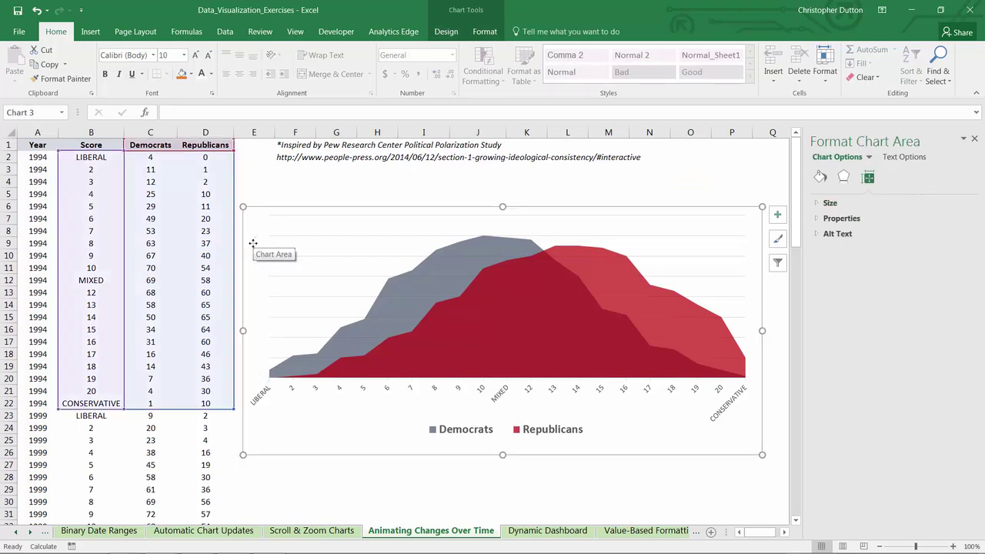
pyautogui.moveTo(330, 211); pyautogui.dragTo(336, 225)
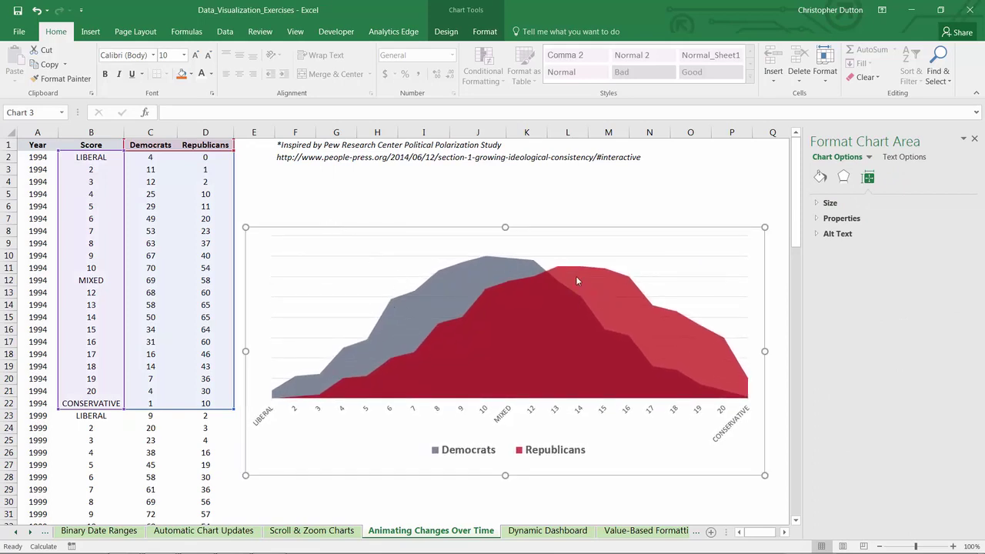
pyautogui.click(297, 208)
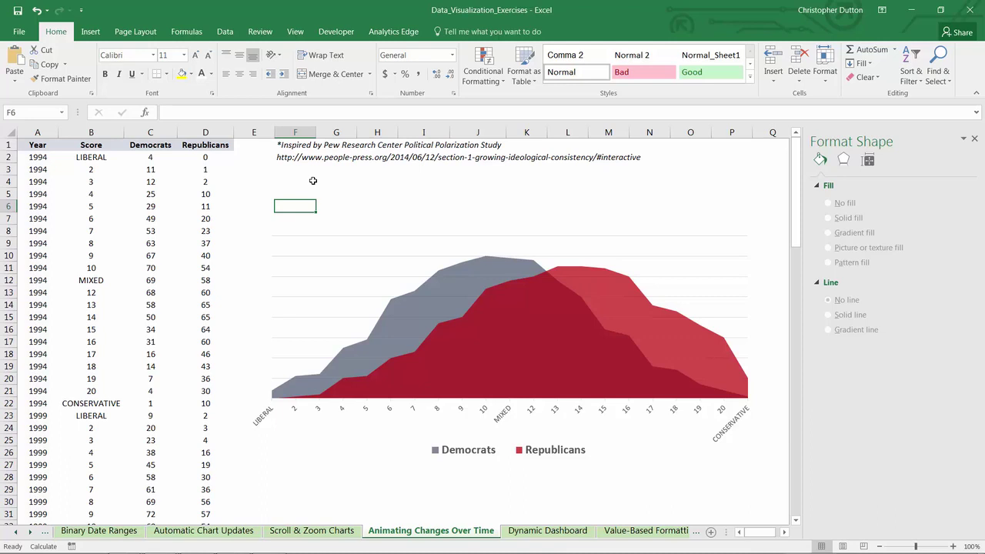
pyautogui.press('Up')
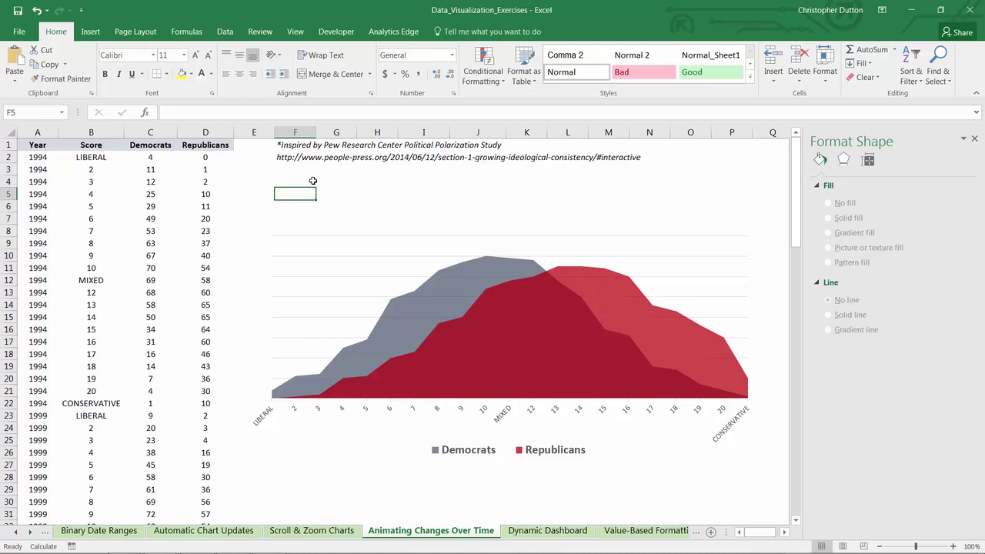
# - Enter a bold italic, right-aligned 'Select Year:' label in F5 and widen column G slightly
pyautogui.write('Select Y')
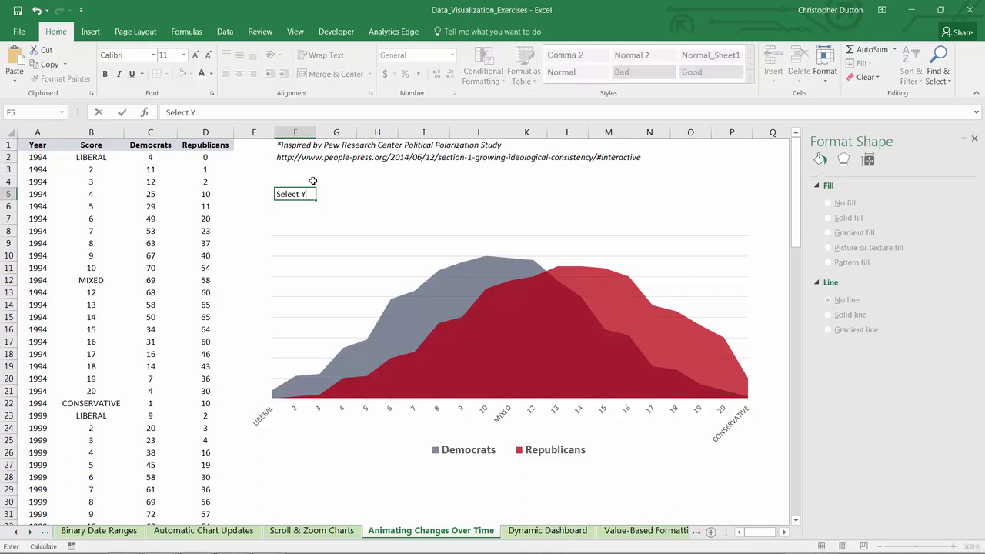
pyautogui.write('ear:')
pyautogui.hotkey('ctrl', 'Return')
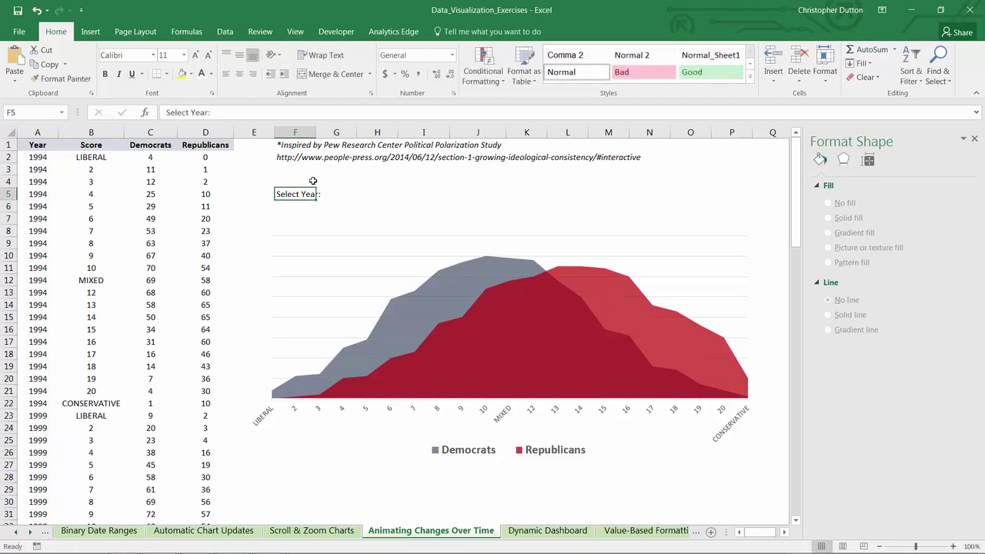
pyautogui.hotkey('ctrl', 'i')
pyautogui.hotkey('ctrl', 'b')
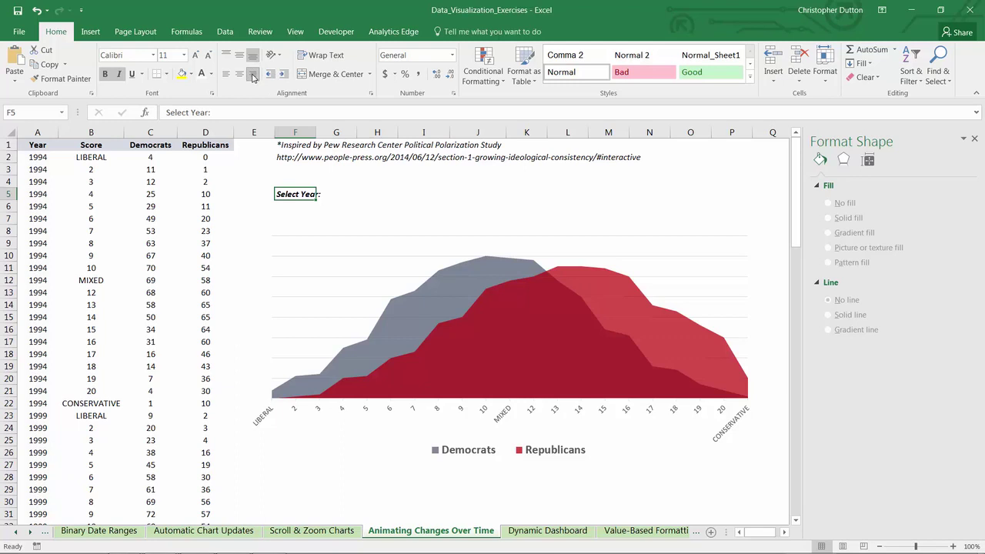
pyautogui.click(257, 74)
pyautogui.click(333, 195)
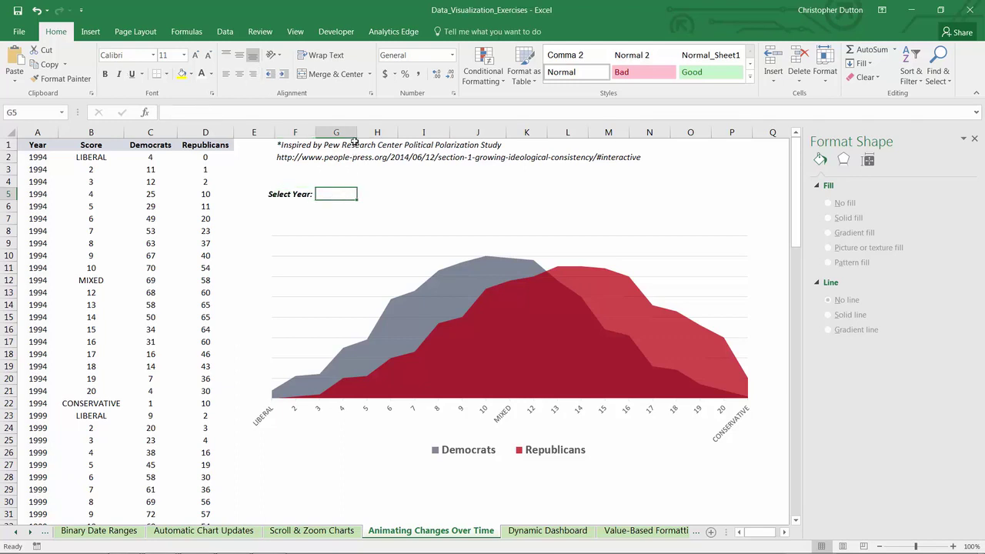
pyautogui.moveTo(356, 133); pyautogui.dragTo(361, 132)
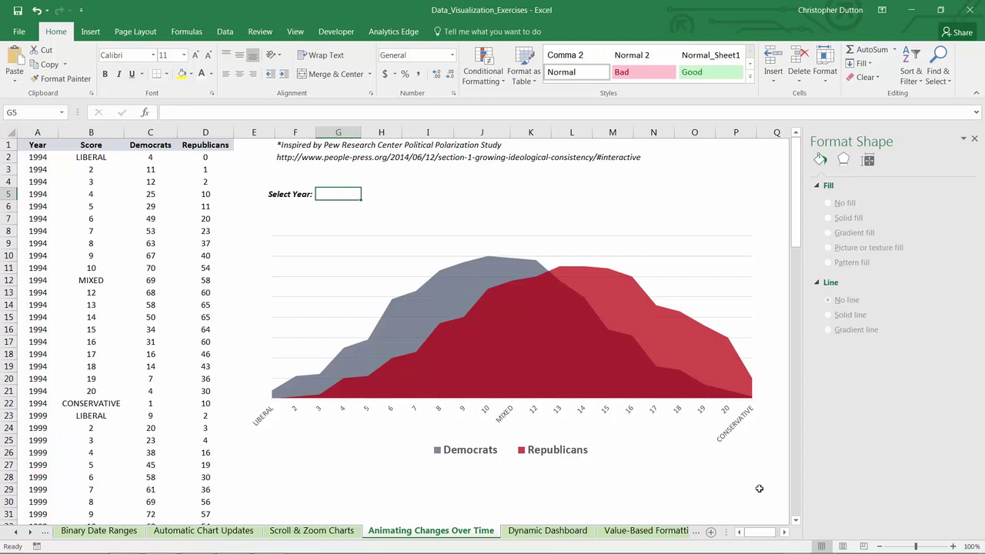
# - Close the formatting pane and type 1994 and 1999 into S1:S2
pyautogui.click(975, 139)
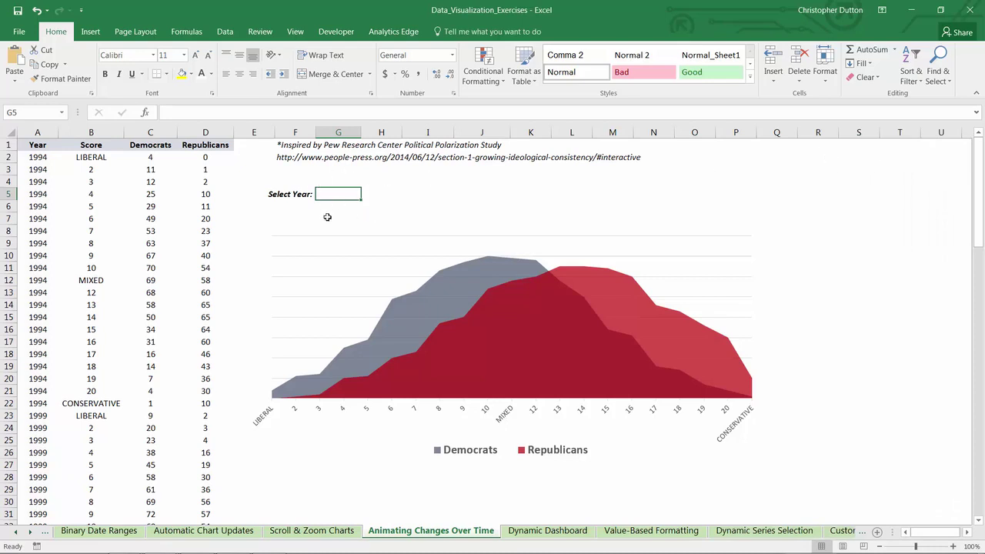
pyautogui.click(864, 147)
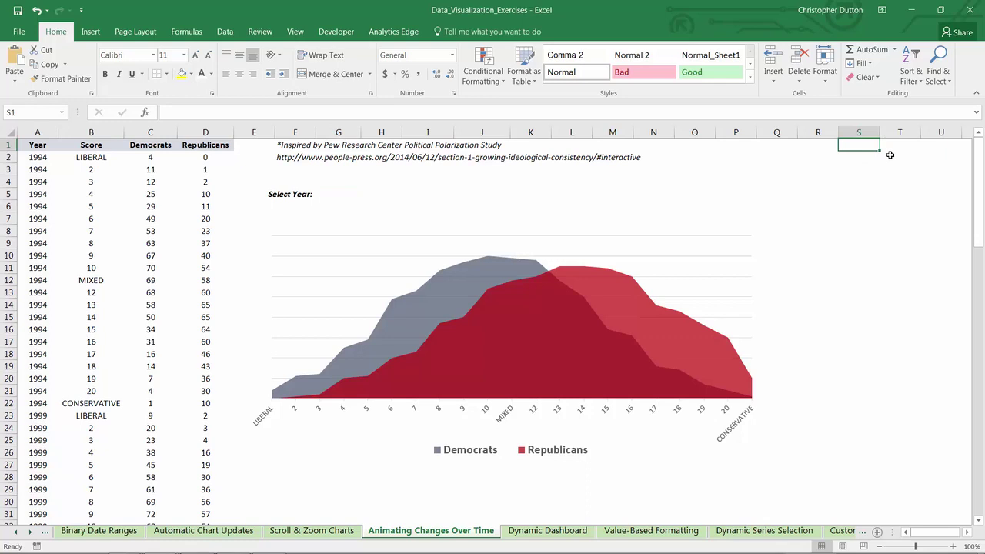
pyautogui.write('1994')
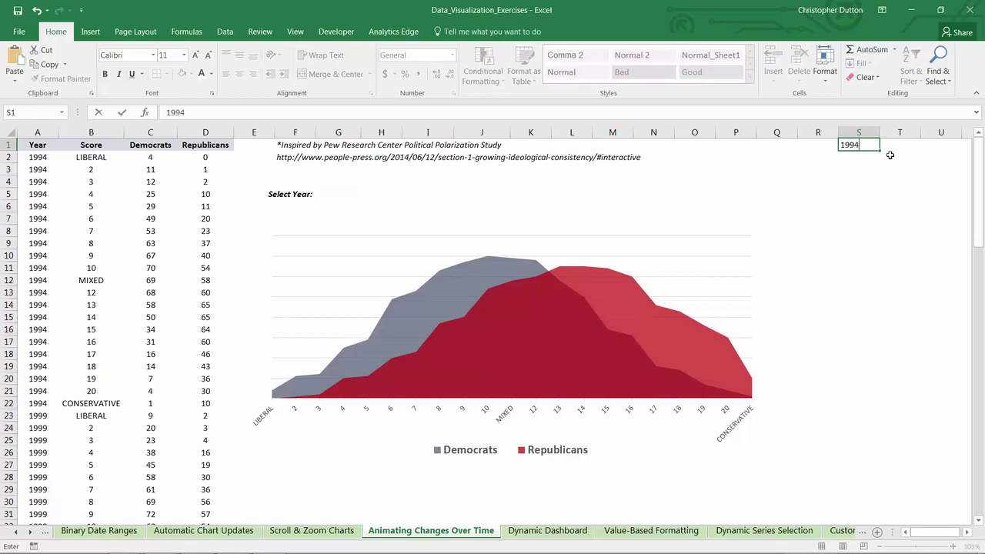
pyautogui.press('Return')
pyautogui.write('199')
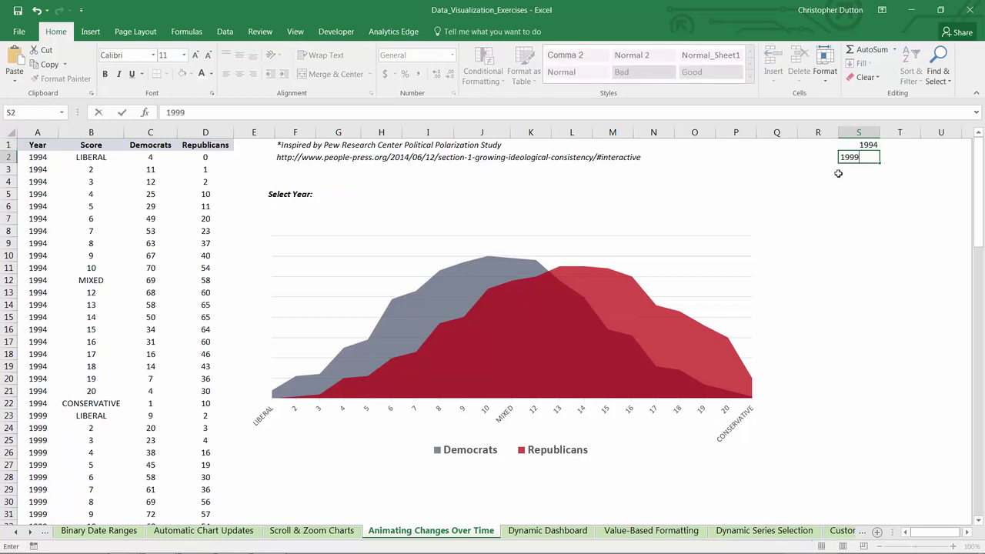
pyautogui.write('9')
pyautogui.press('Return')
# - Copy all the years from column A and paste them into column S starting at S1
pyautogui.click(43, 148)
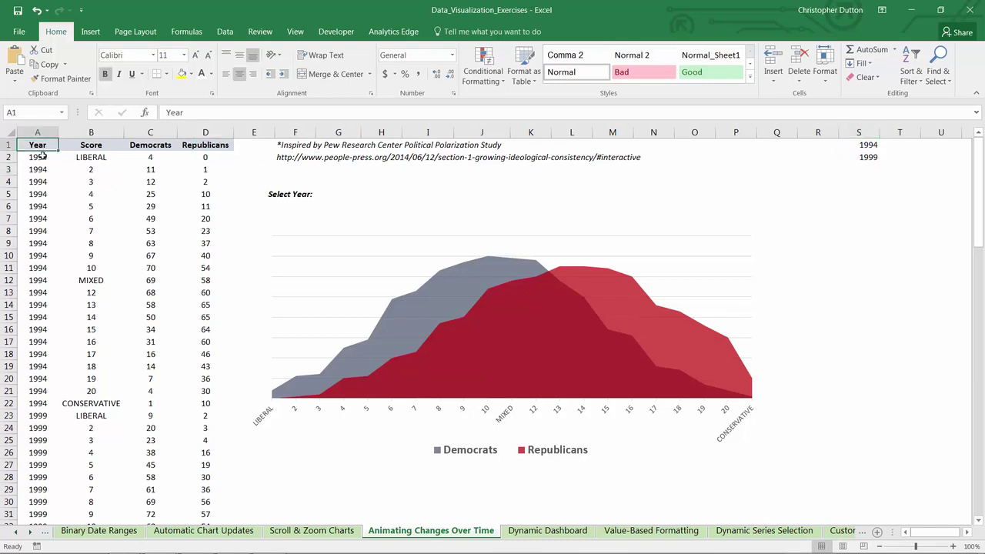
pyautogui.click(44, 156)
pyautogui.hotkey('ctrl', 'shift', 'Down')
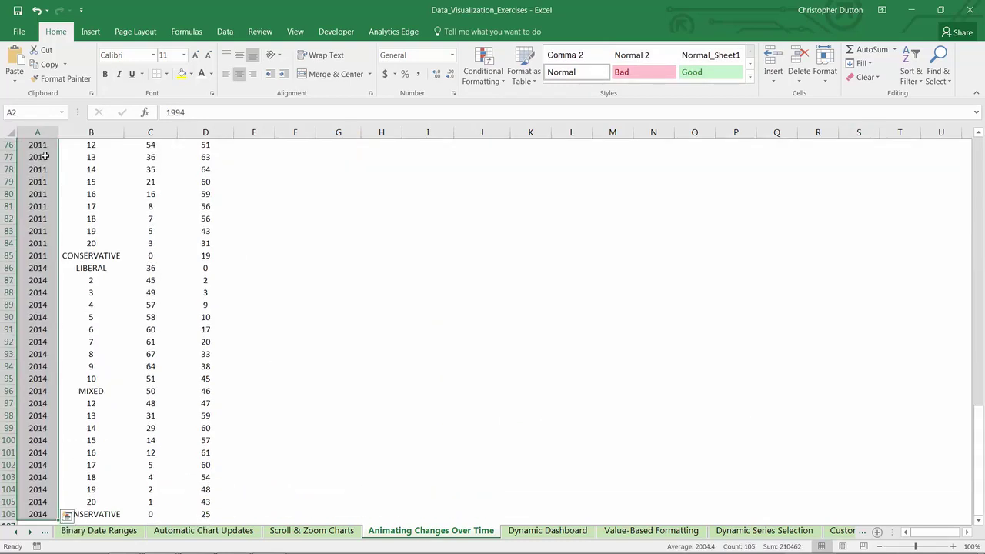
pyautogui.hotkey('ctrl', 'c')
pyautogui.moveTo(978, 462); pyautogui.dragTo(980, 165)
pyautogui.click(870, 145)
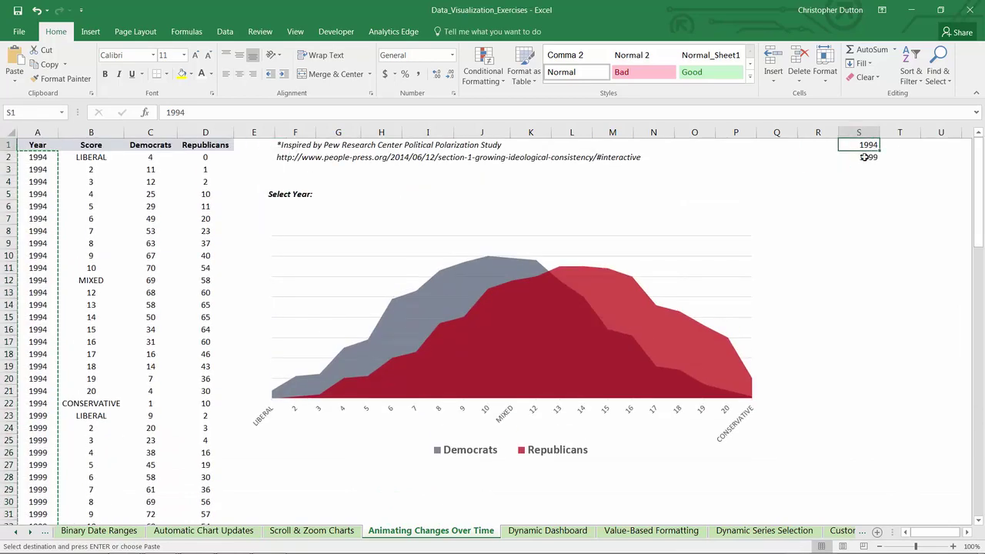
pyautogui.hotkey('ctrl', 'v')
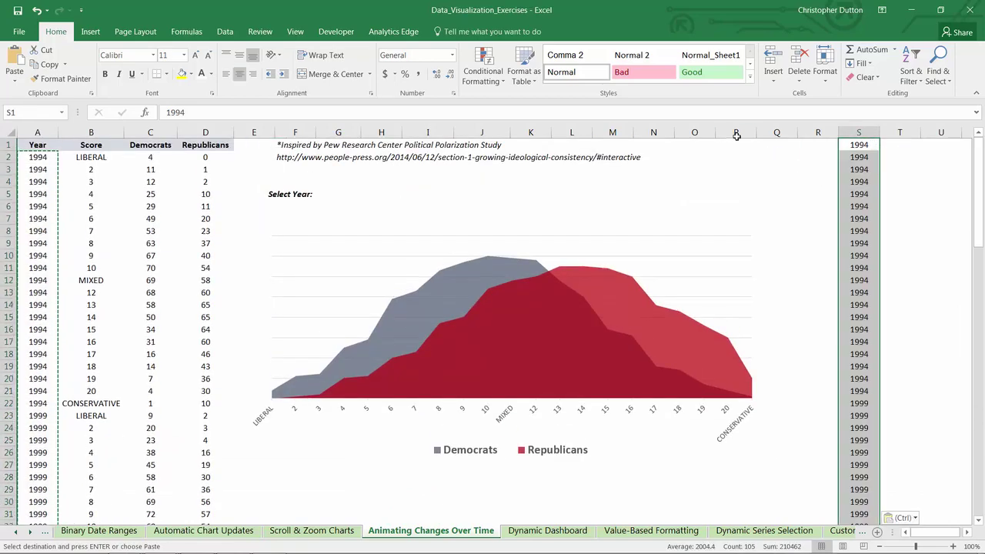
# - Remove duplicates from column S, leaving 1994, 1999, 2004, 2011 and 2014
pyautogui.click(230, 34)
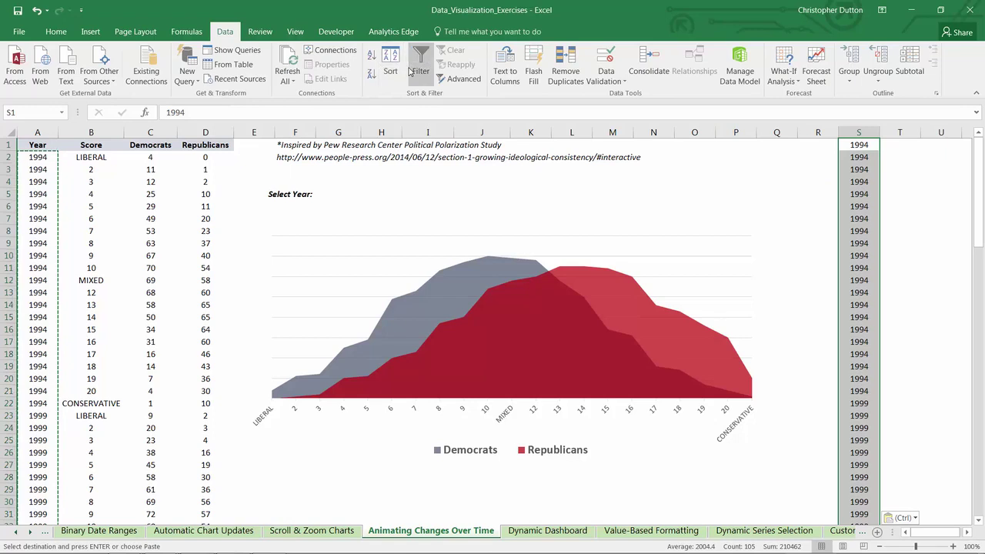
pyautogui.click(565, 63)
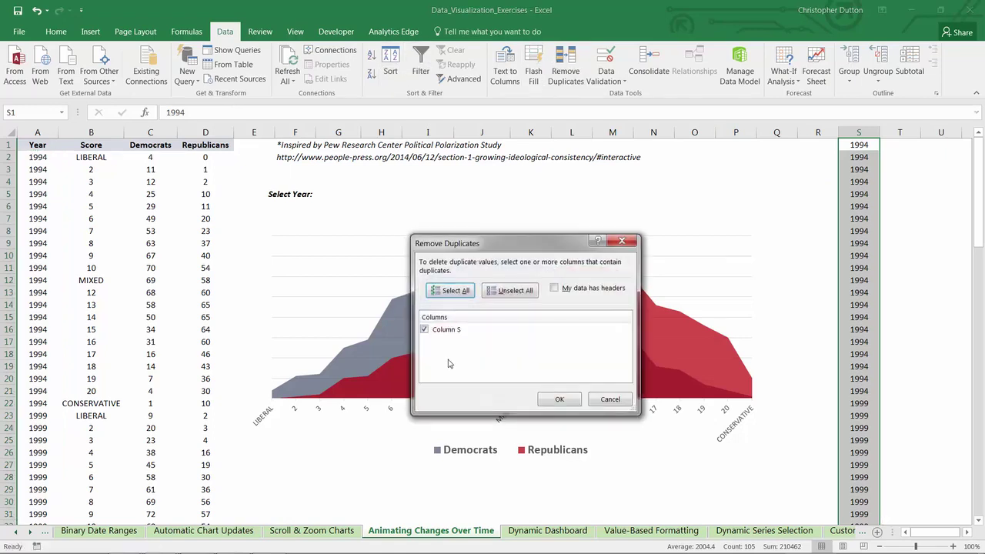
pyautogui.click(570, 400)
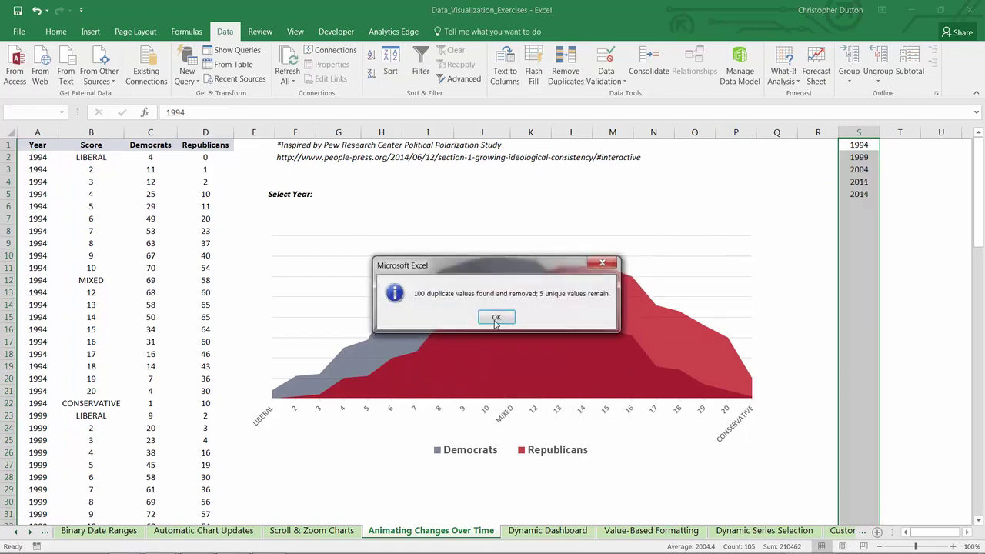
pyautogui.click(496, 320)
pyautogui.click(862, 243)
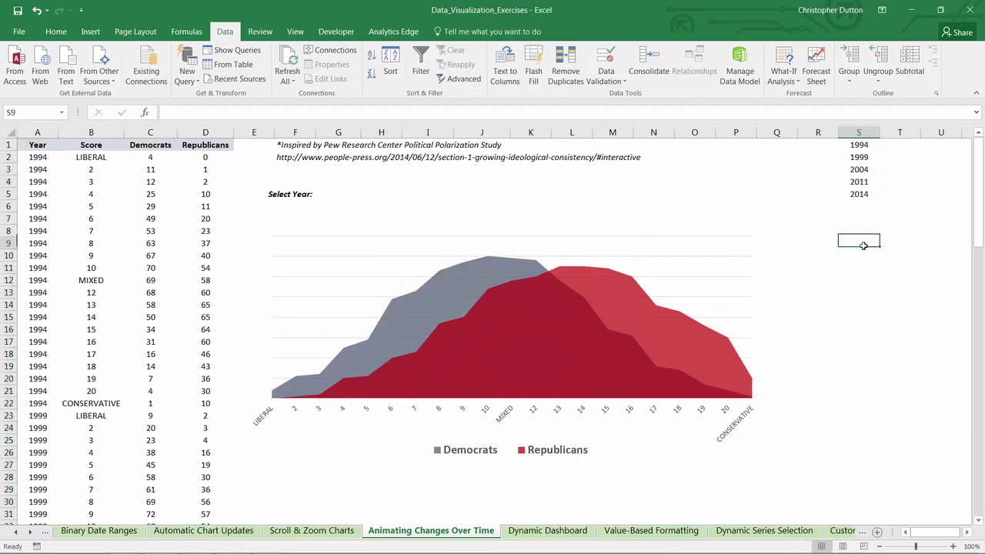
# - Add List data validation to G5 with source S1:S5
pyautogui.click(337, 194)
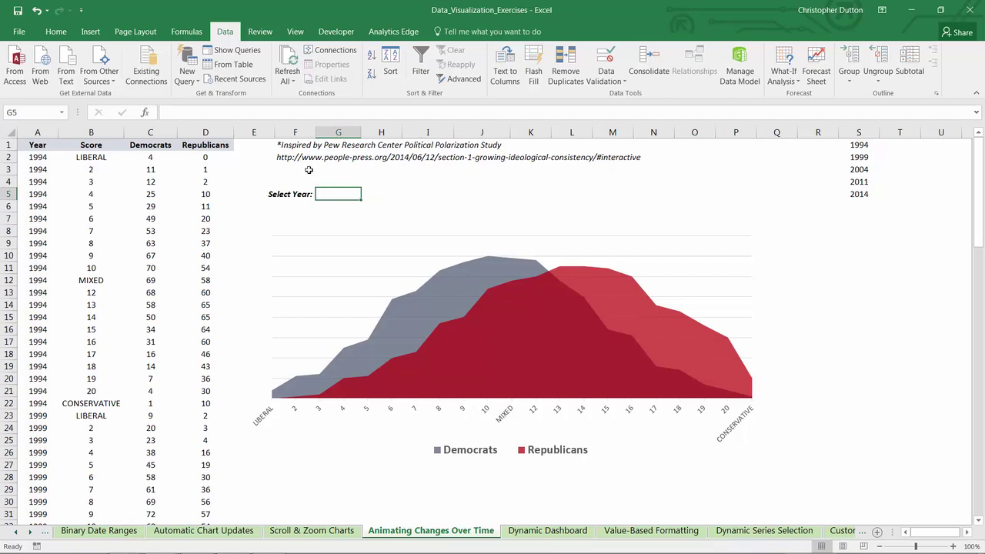
pyautogui.click(616, 86)
pyautogui.click(620, 95)
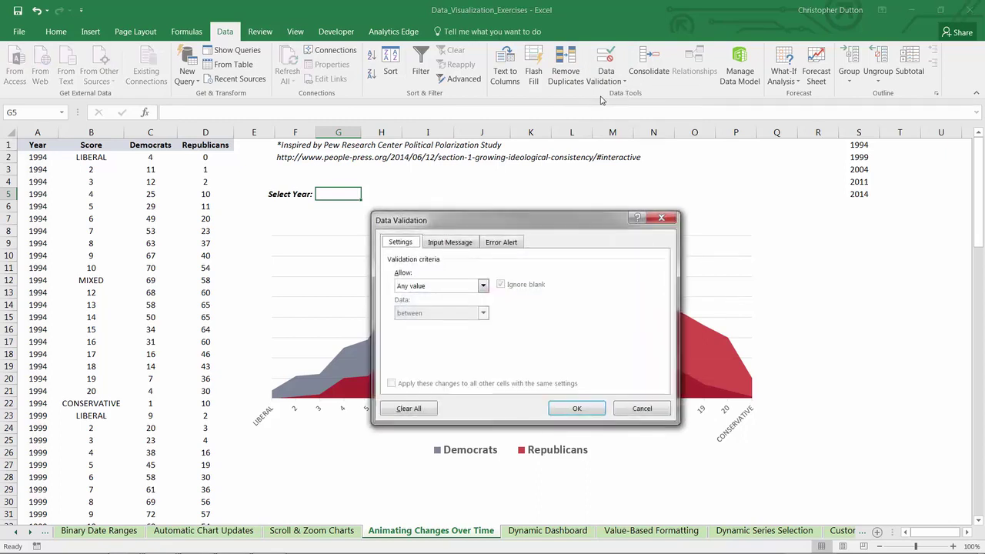
pyautogui.click(482, 286)
pyautogui.click(412, 328)
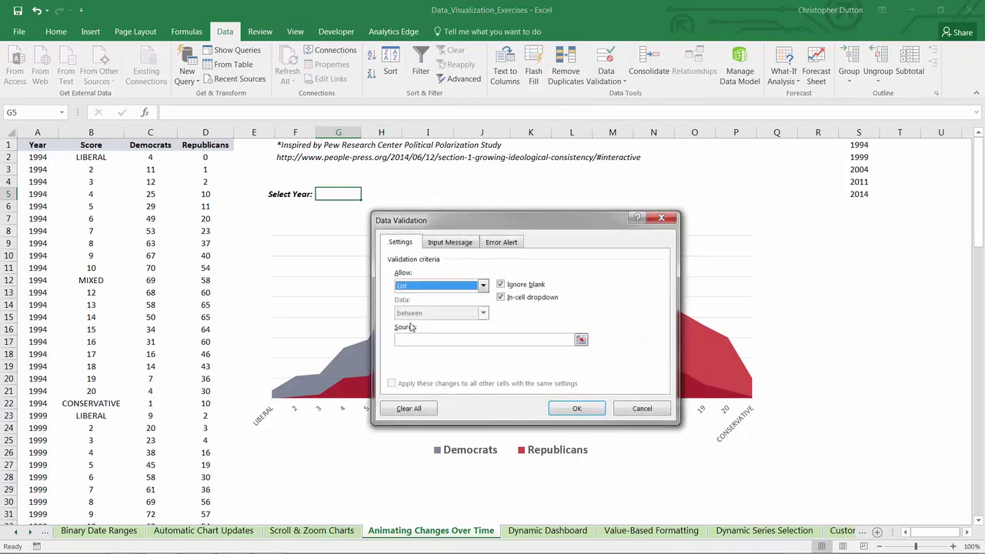
pyautogui.click(580, 339)
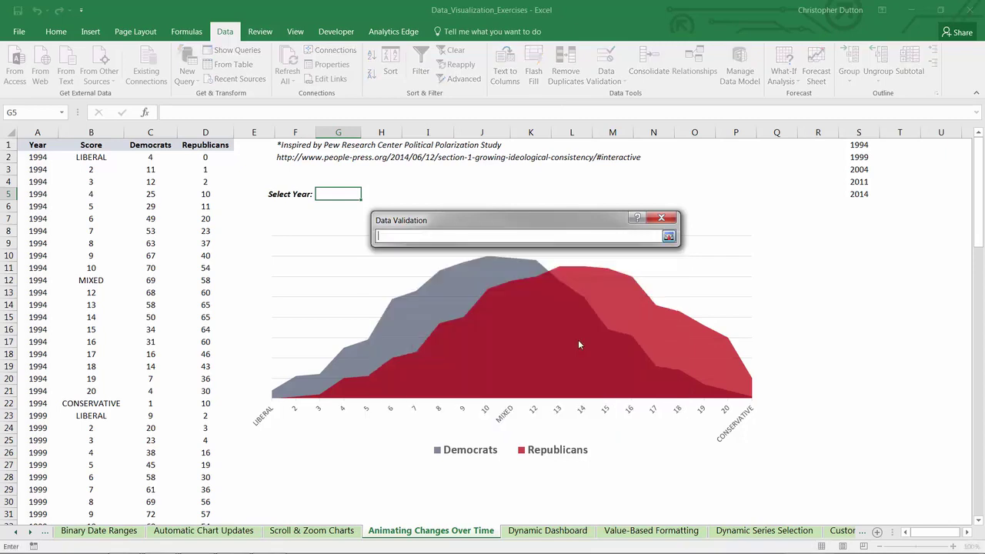
pyautogui.moveTo(859, 144); pyautogui.dragTo(863, 193)
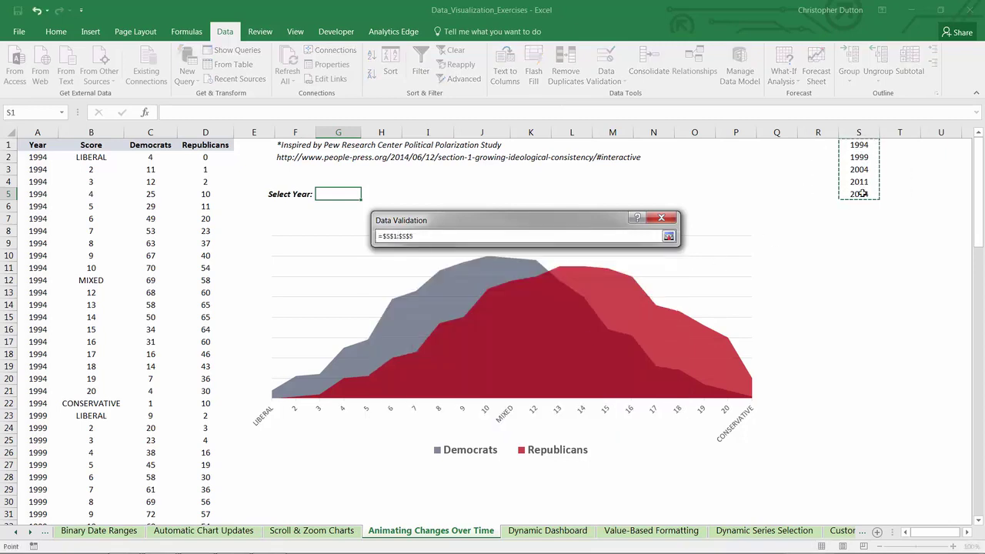
pyautogui.click(668, 236)
pyautogui.click(577, 407)
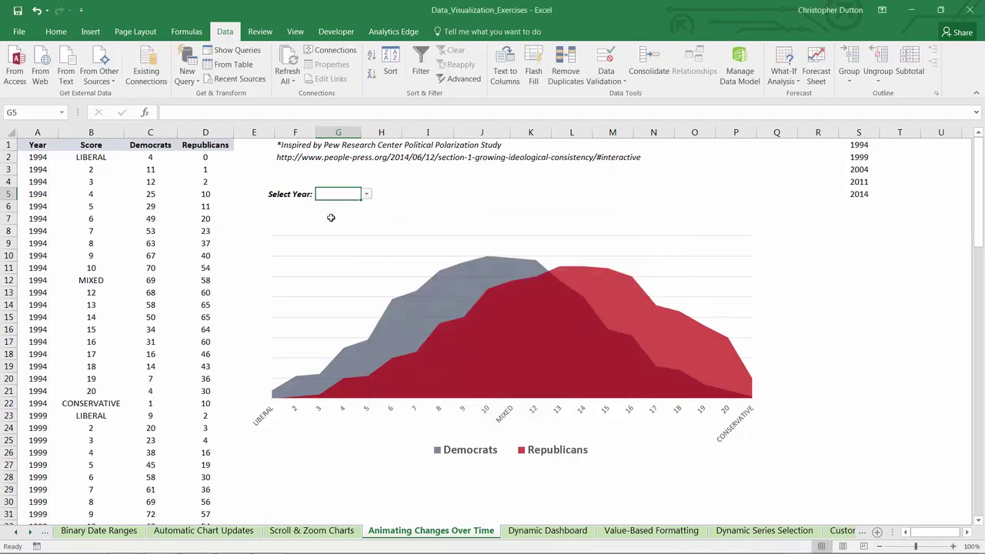
# - Set G5 to 1994 and make it bold, centred, with a light yellow fill
pyautogui.click(367, 196)
pyautogui.click(341, 204)
pyautogui.hotkey('ctrl', 'b')
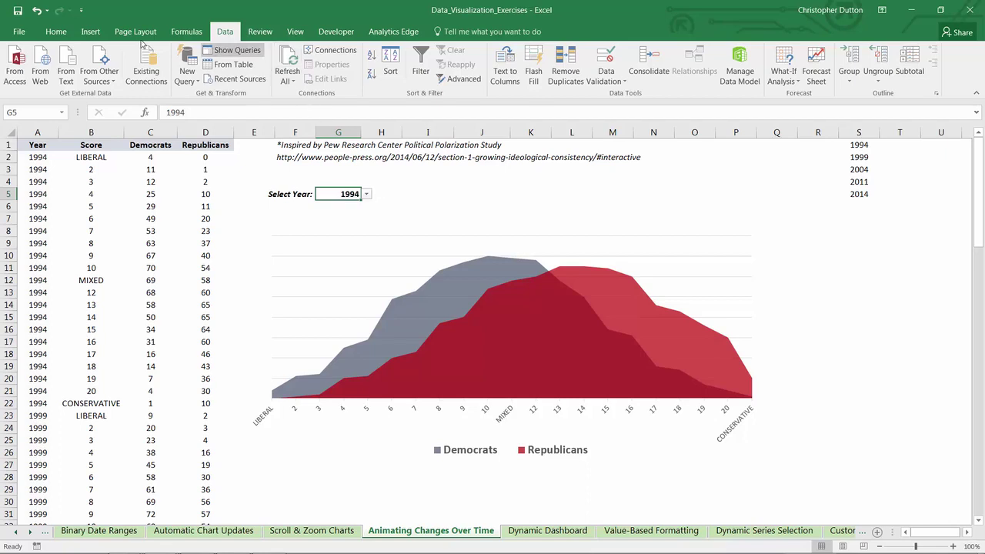
pyautogui.click(56, 31)
pyautogui.click(239, 55)
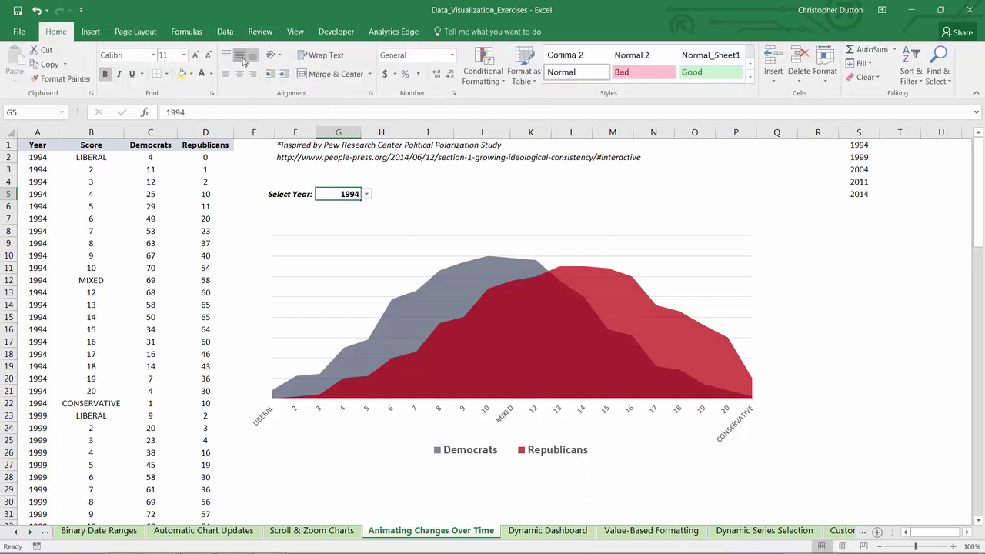
pyautogui.click(191, 73)
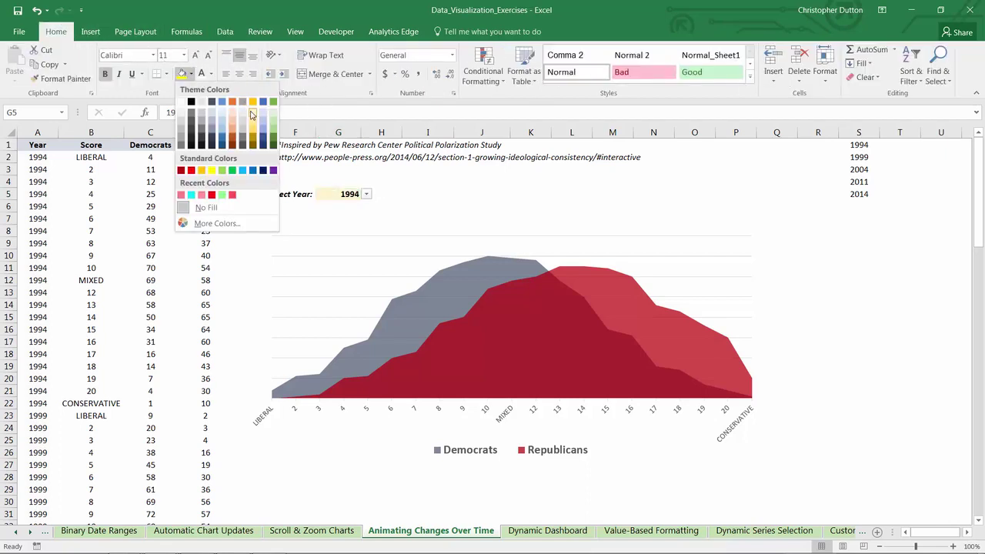
pyautogui.click(253, 122)
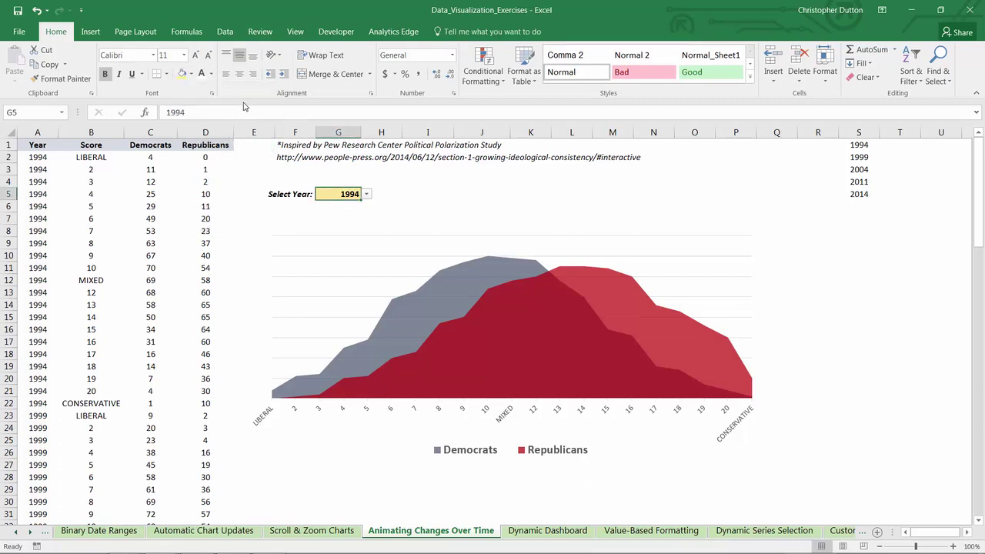
pyautogui.click(240, 74)
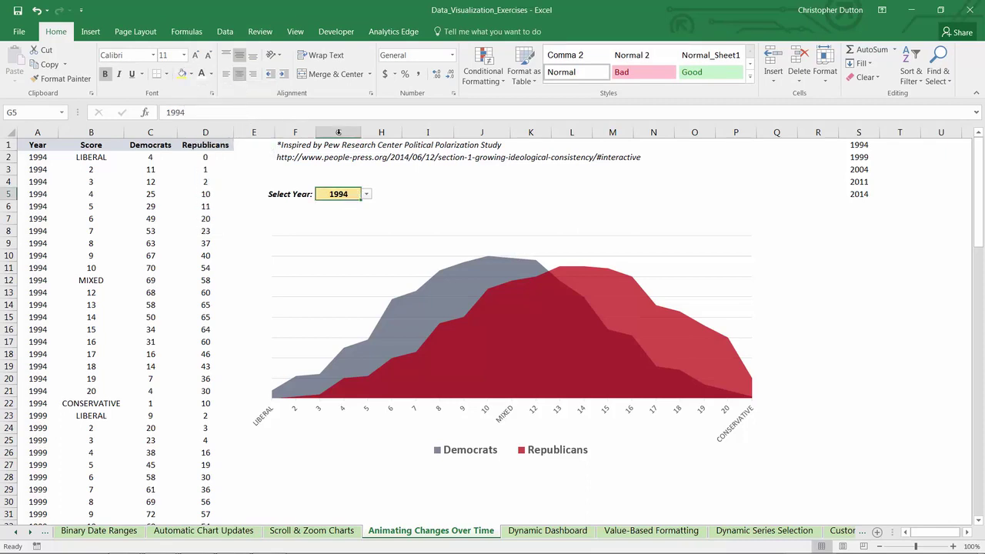
# - Test G5's dropdown by choosing 1999, 2004 and 2011, then leave 1994 selected
pyautogui.click(367, 194)
pyautogui.click(353, 213)
pyautogui.click(367, 193)
pyautogui.click(339, 222)
pyautogui.click(367, 194)
pyautogui.click(336, 232)
pyautogui.click(367, 193)
pyautogui.press('Escape')
# - Copy the A1:D1 column headers into G32:J32
pyautogui.click(393, 193)
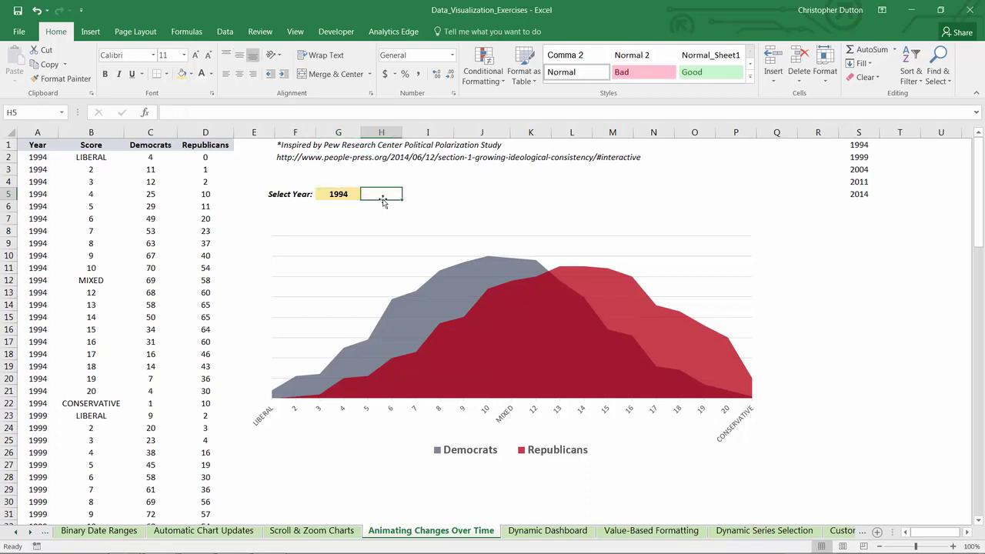
pyautogui.scroll(-1, 388, 227)
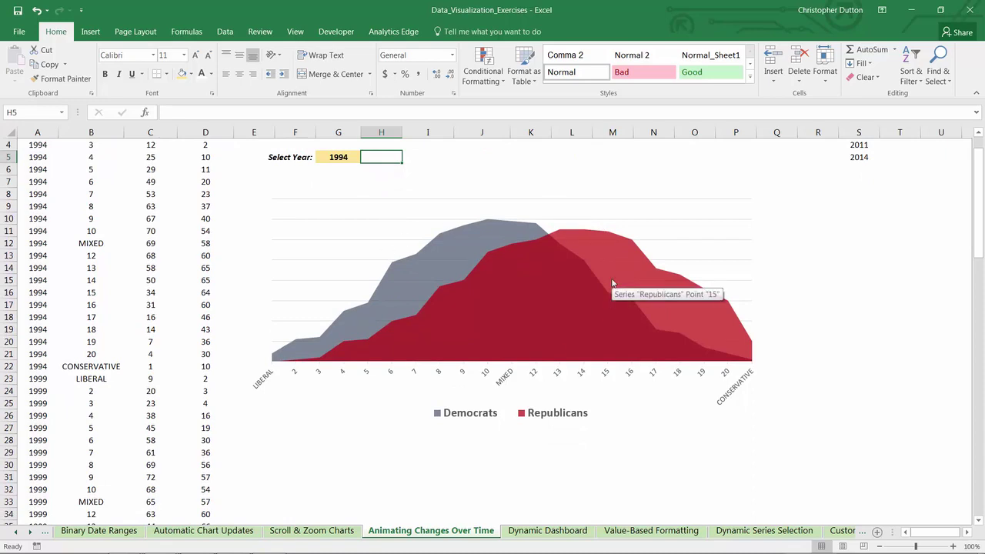
pyautogui.click(355, 157)
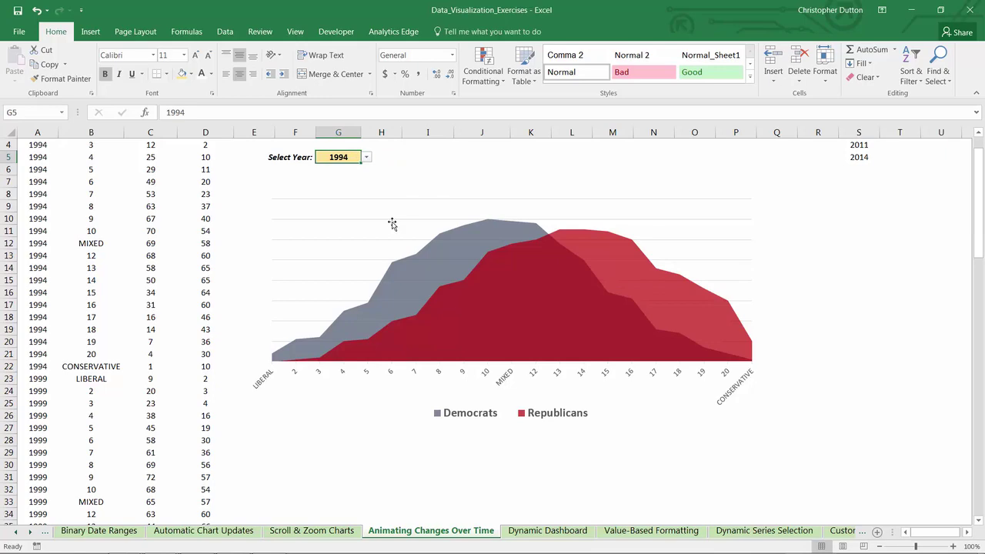
pyautogui.scroll(1, 389, 220)
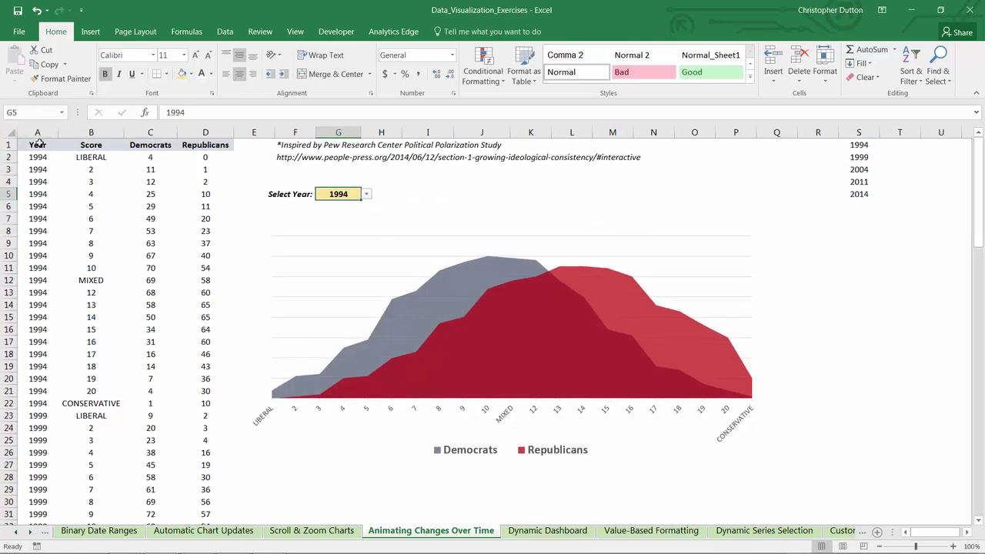
pyautogui.moveTo(38, 144); pyautogui.dragTo(215, 145)
pyautogui.hotkey('ctrl', 'c')
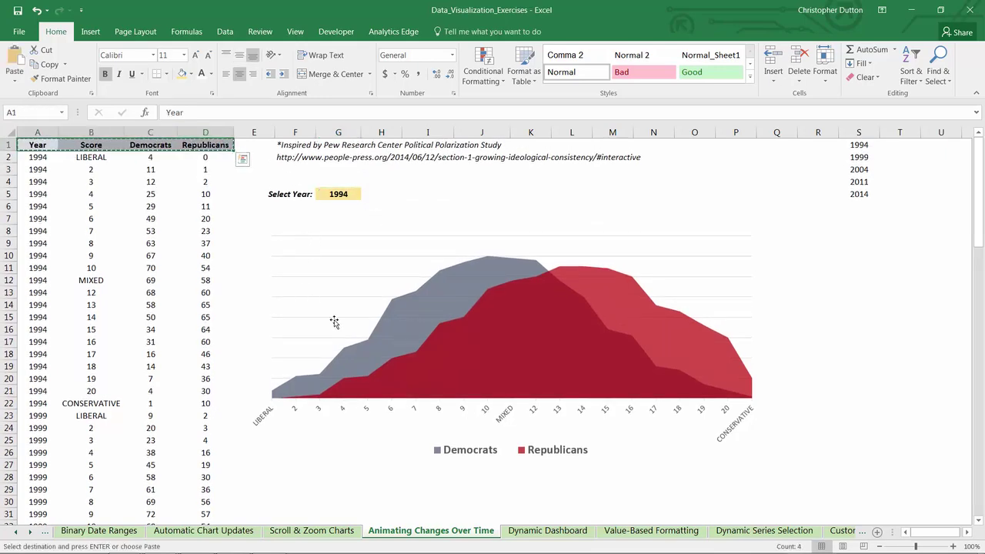
pyautogui.scroll(-5, 334, 322)
pyautogui.click(347, 336)
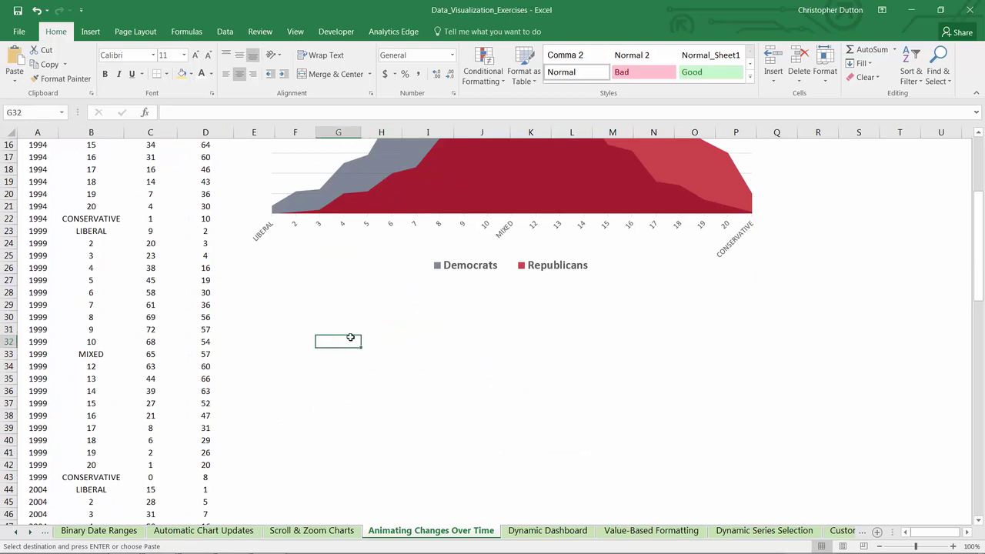
pyautogui.hotkey('ctrl', 'v')
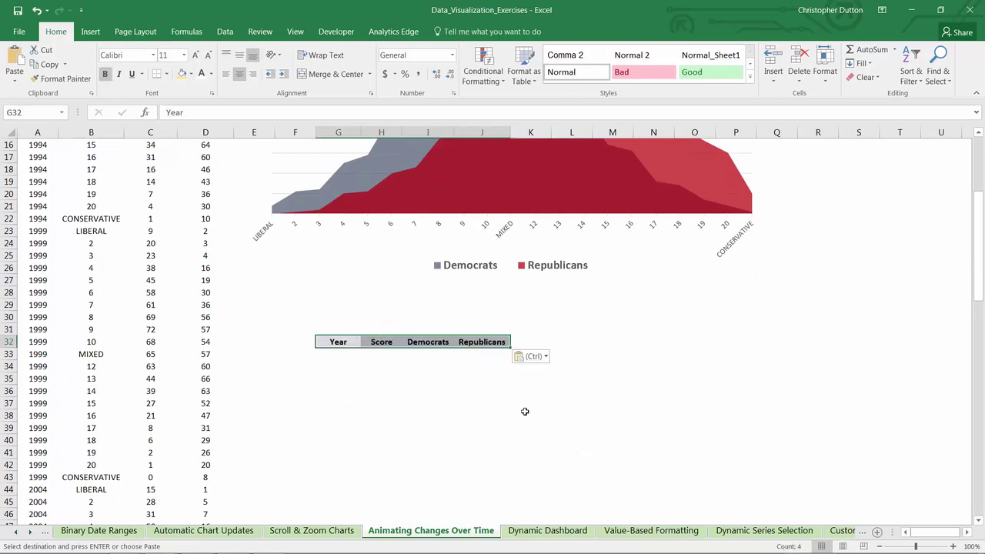
# - Copy the score labels B2:B22 into the column starting at H33
pyautogui.scroll(5, 341, 359)
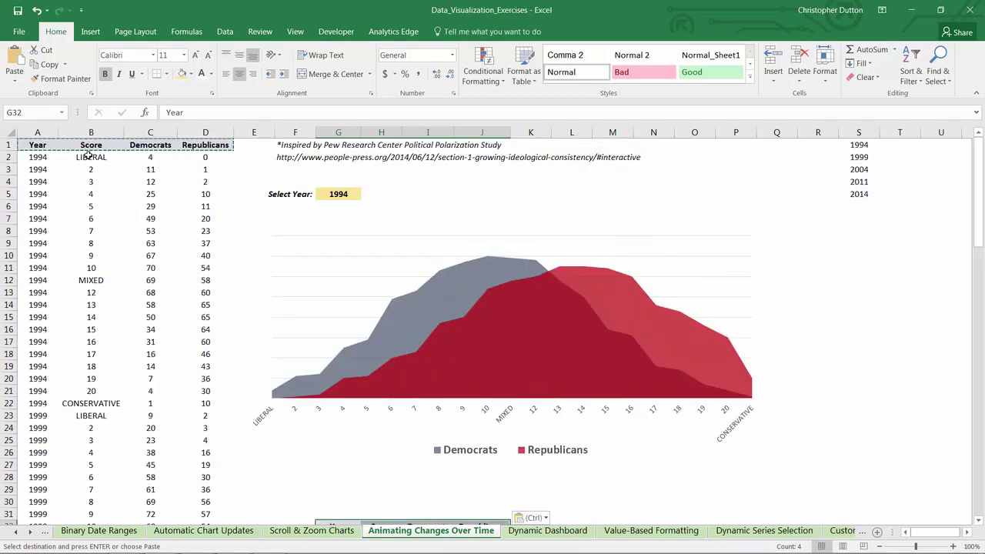
pyautogui.moveTo(88, 154); pyautogui.dragTo(91, 393)
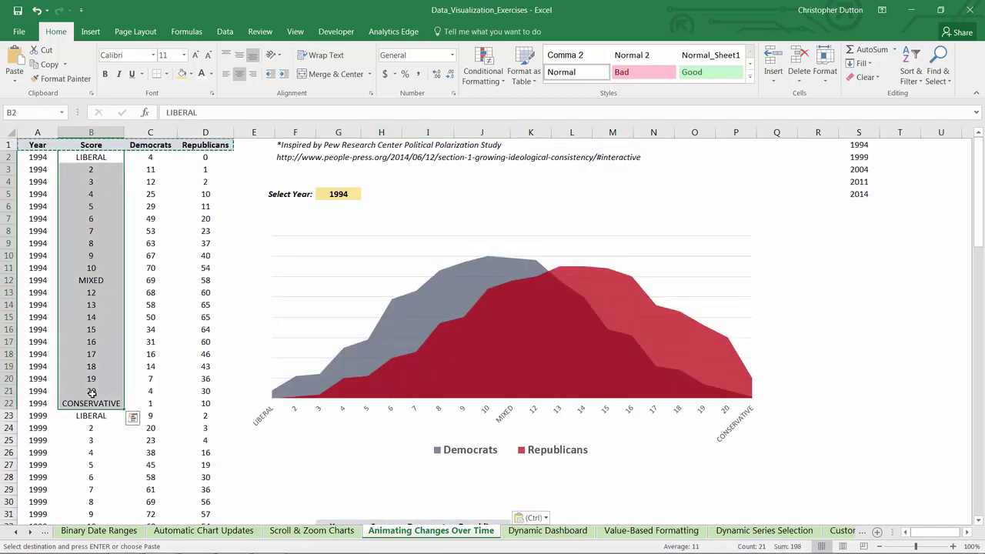
pyautogui.scroll(-6, 332, 330)
pyautogui.click(379, 317)
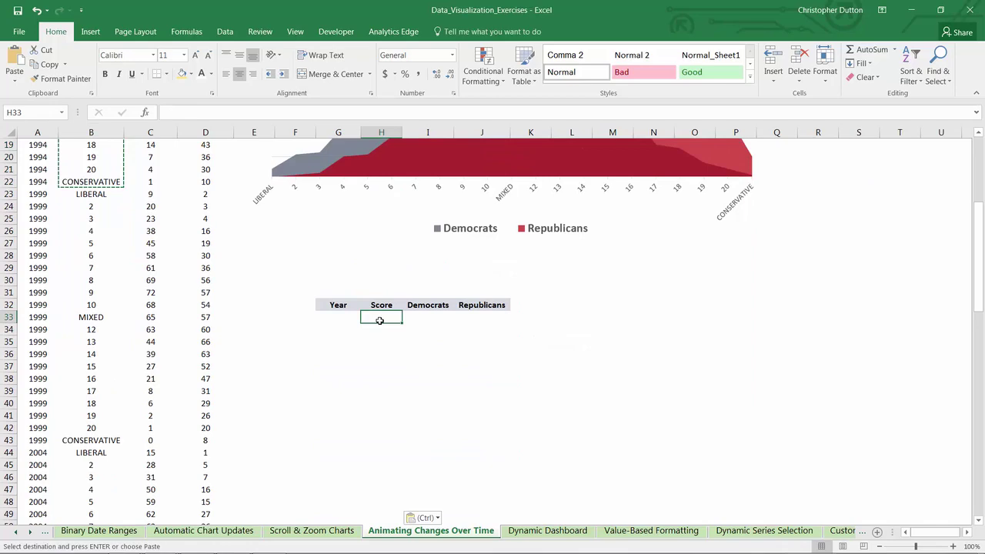
pyautogui.hotkey('ctrl', 'v')
# - Enter =$G$5 in G33 to link the year to the Select Year cell
pyautogui.click(336, 317)
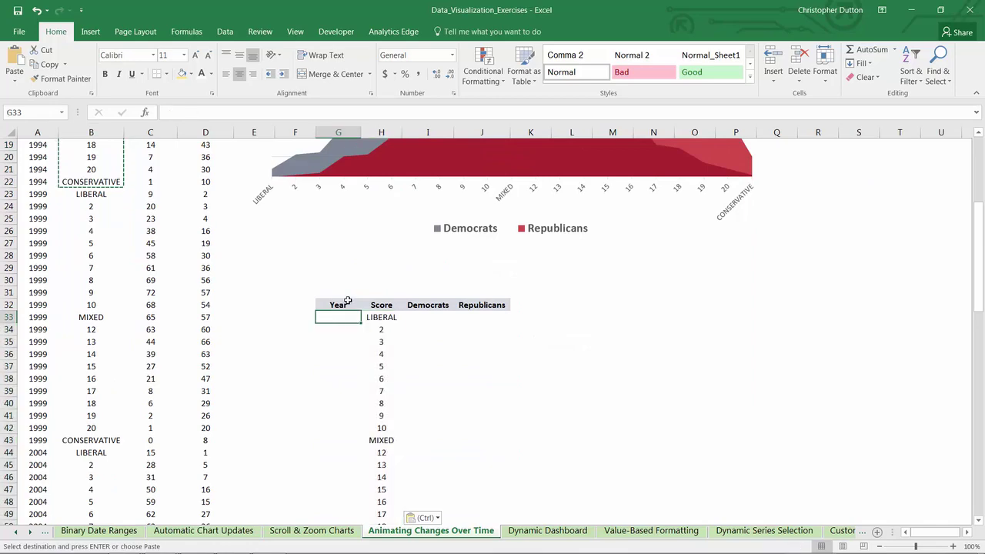
pyautogui.write('=')
pyautogui.scroll(6, 338, 254)
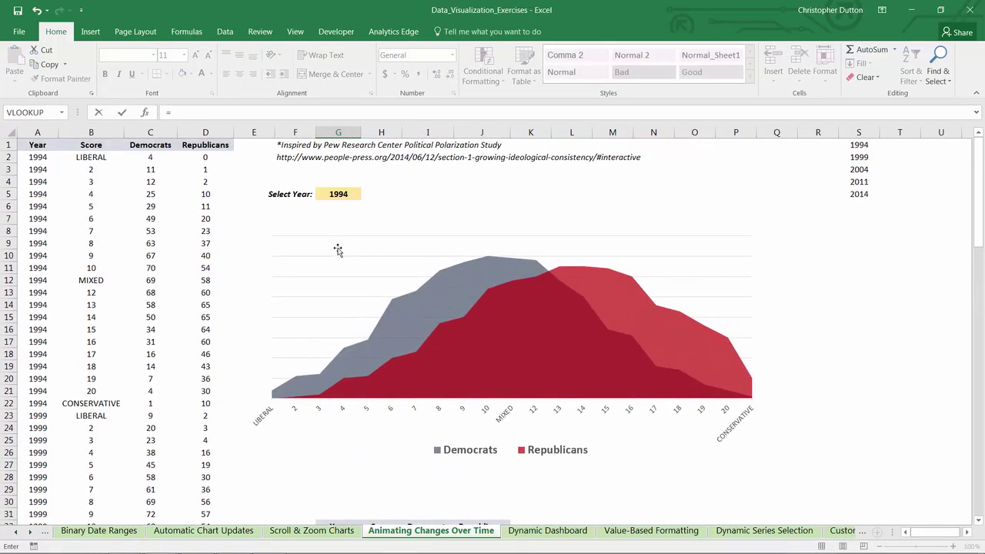
pyautogui.click(334, 194)
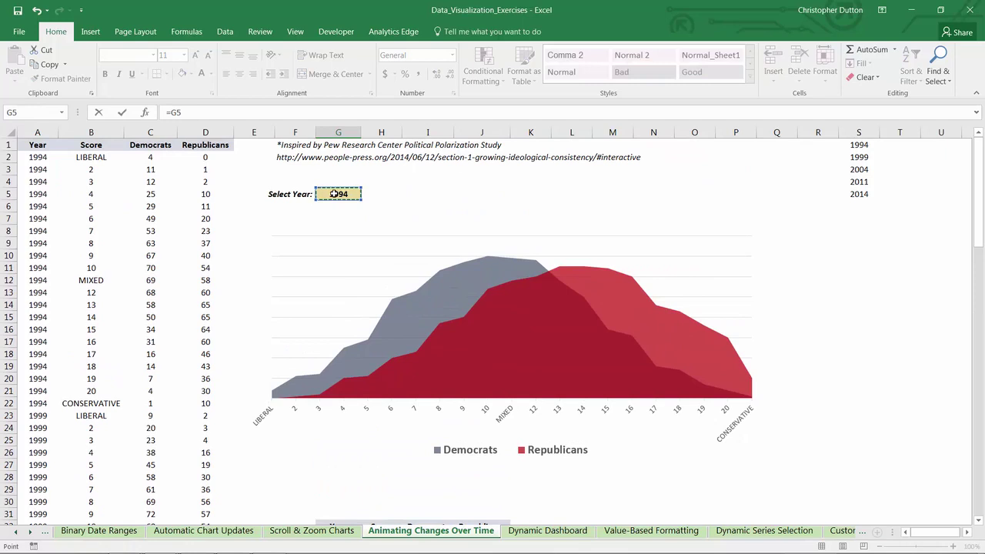
pyautogui.press('F4')
pyautogui.scroll(-6, 308, 230)
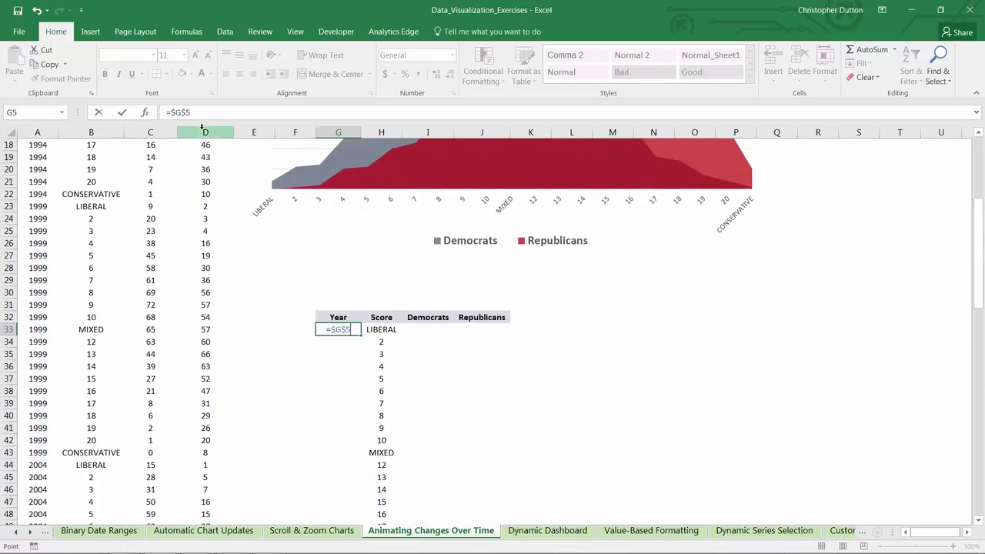
pyautogui.press('Return')
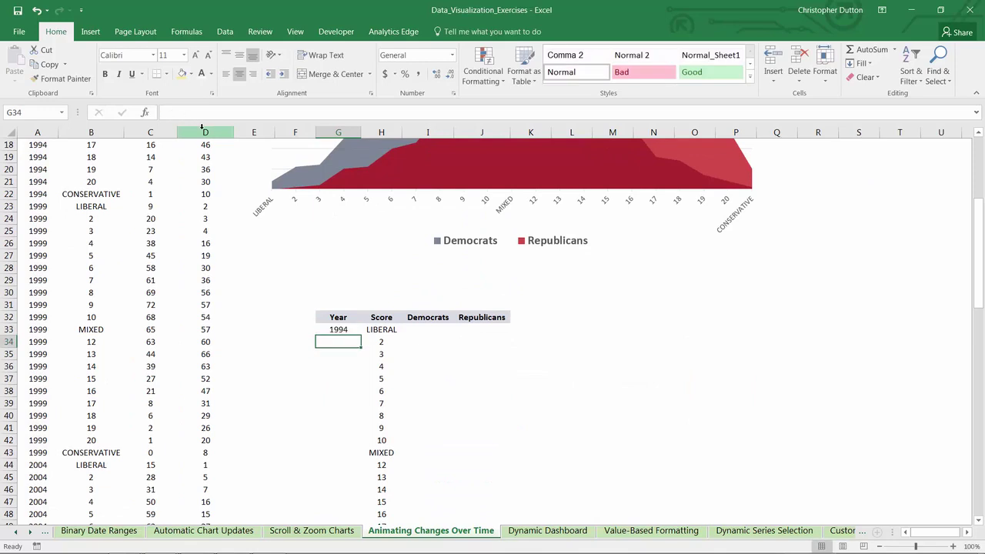
# - Fill the G33 year formula down to G53 and spot-check the copies
pyautogui.click(340, 330)
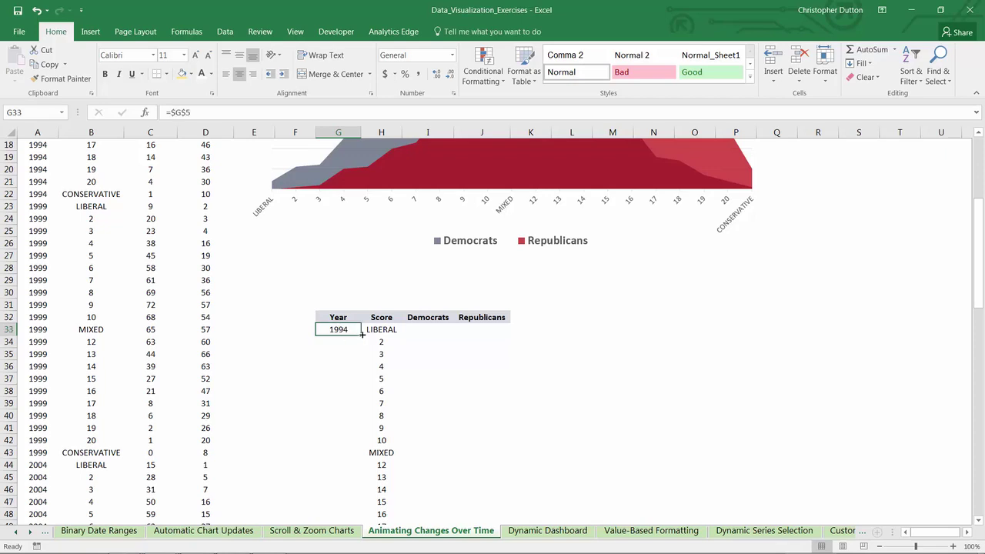
pyautogui.scroll(-2, 361, 334)
pyautogui.moveTo(361, 260); pyautogui.dragTo(373, 505)
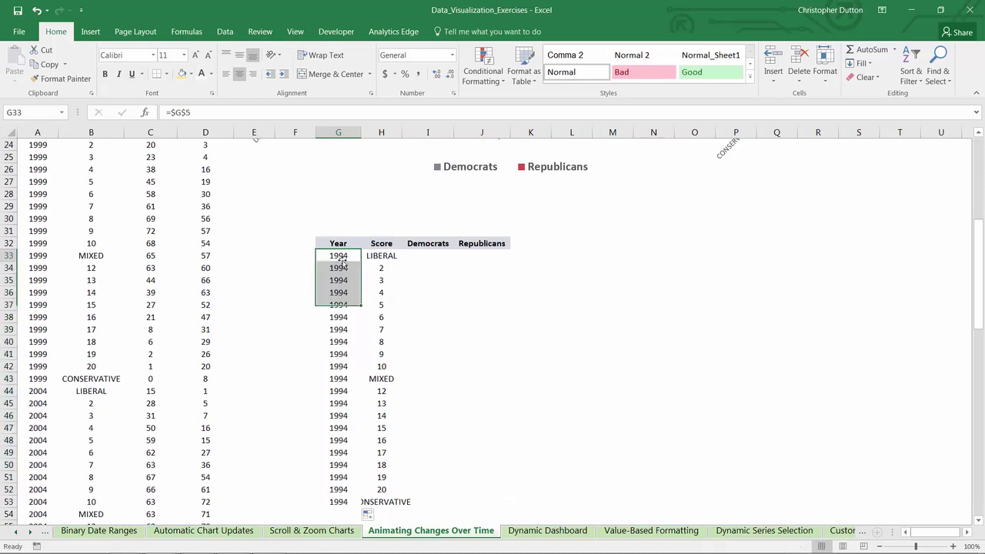
pyautogui.click(338, 305)
pyautogui.click(337, 378)
pyautogui.click(339, 452)
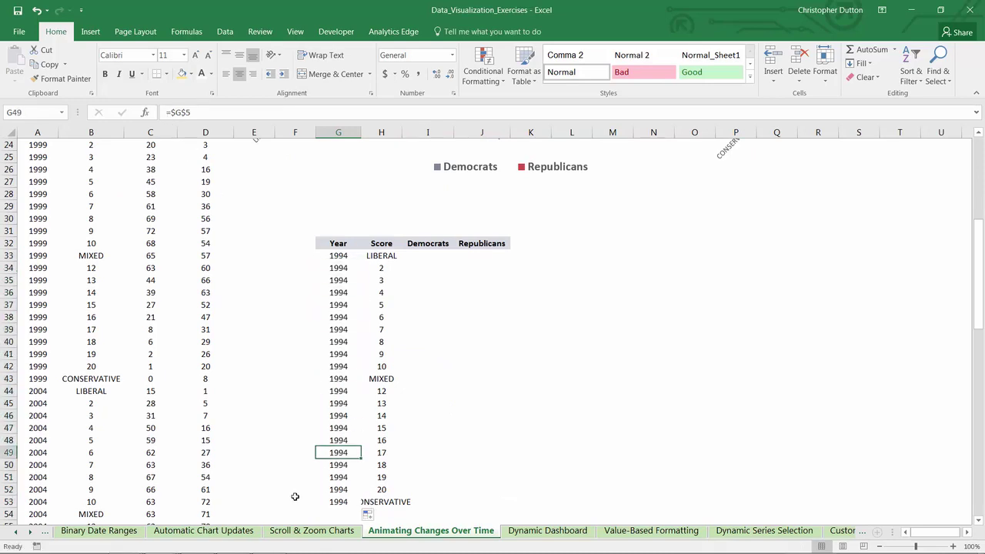
pyautogui.click(337, 490)
pyautogui.click(339, 415)
pyautogui.click(436, 381)
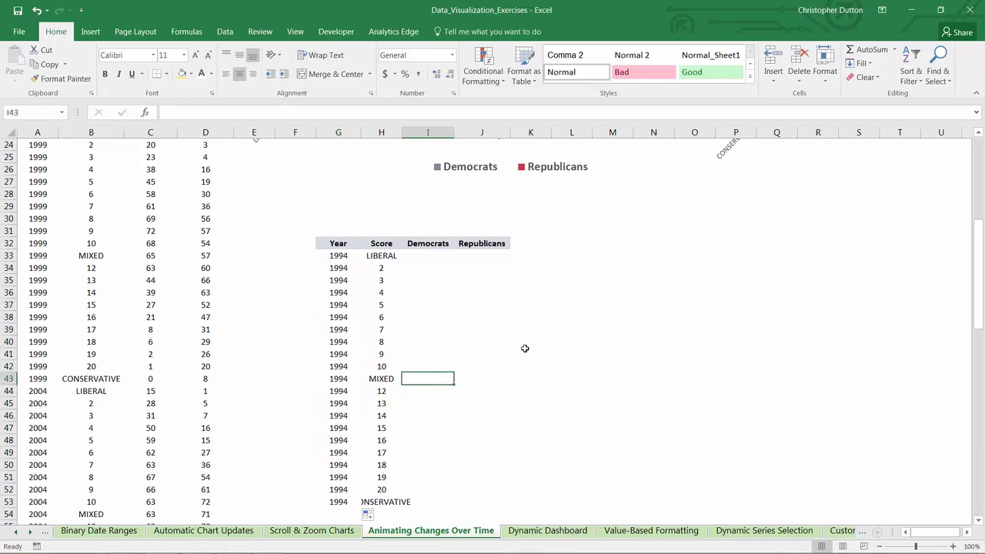
# - Choose 1999 from the Select Year dropdown in G5
pyautogui.scroll(8, 524, 349)
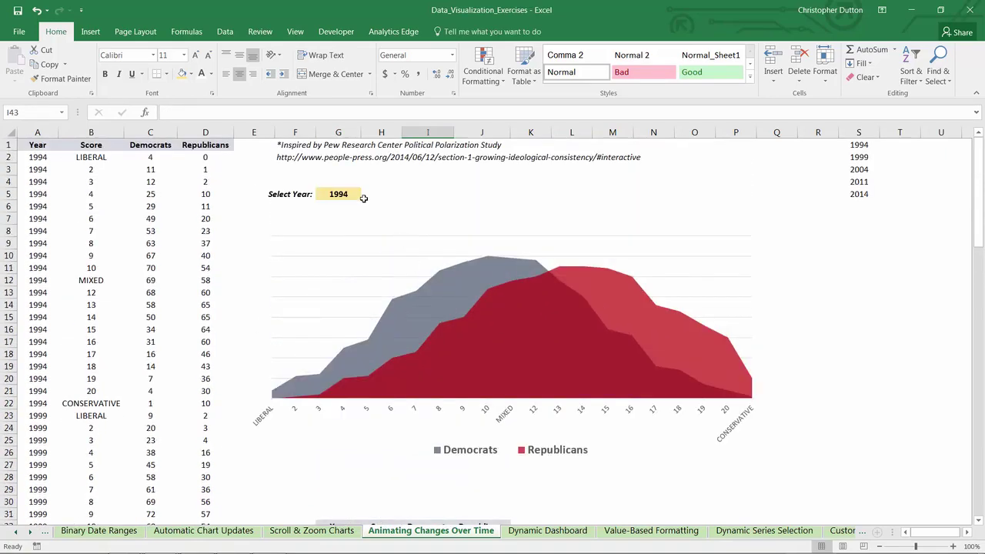
pyautogui.click(358, 197)
pyautogui.click(366, 195)
pyautogui.click(363, 216)
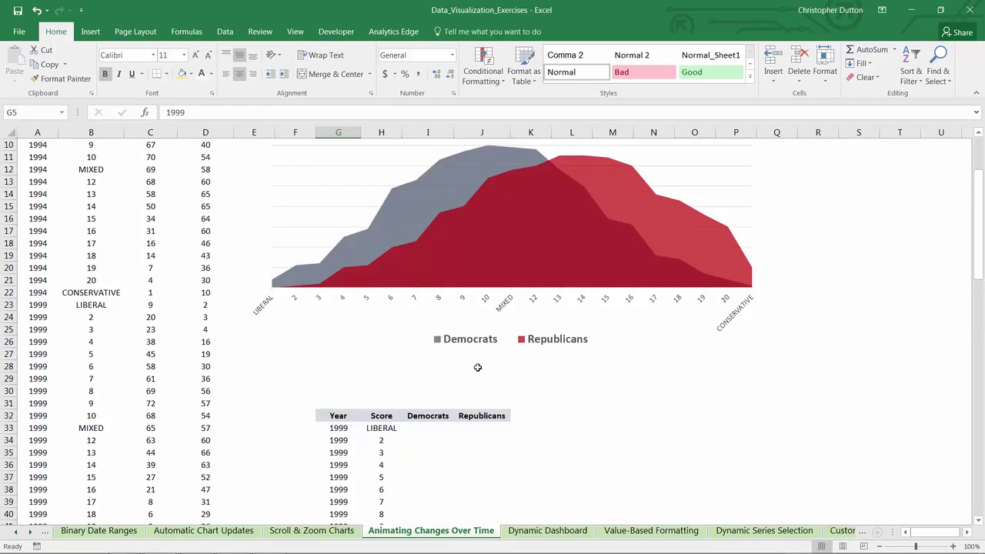
# - Review the Year column now showing 1999 and move to cell I33
pyautogui.scroll(-5, 461, 362)
pyautogui.moveTo(339, 243); pyautogui.dragTo(327, 491)
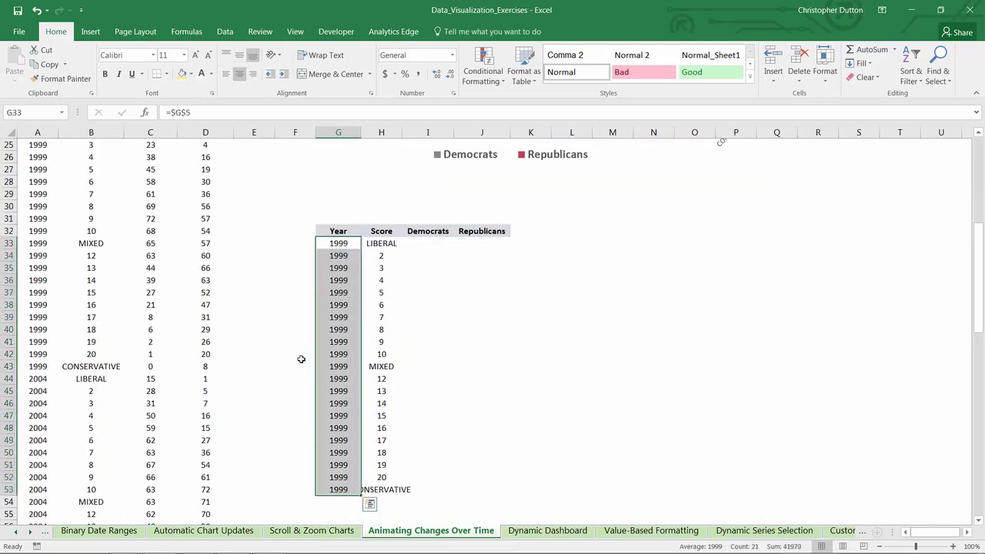
pyautogui.click(429, 249)
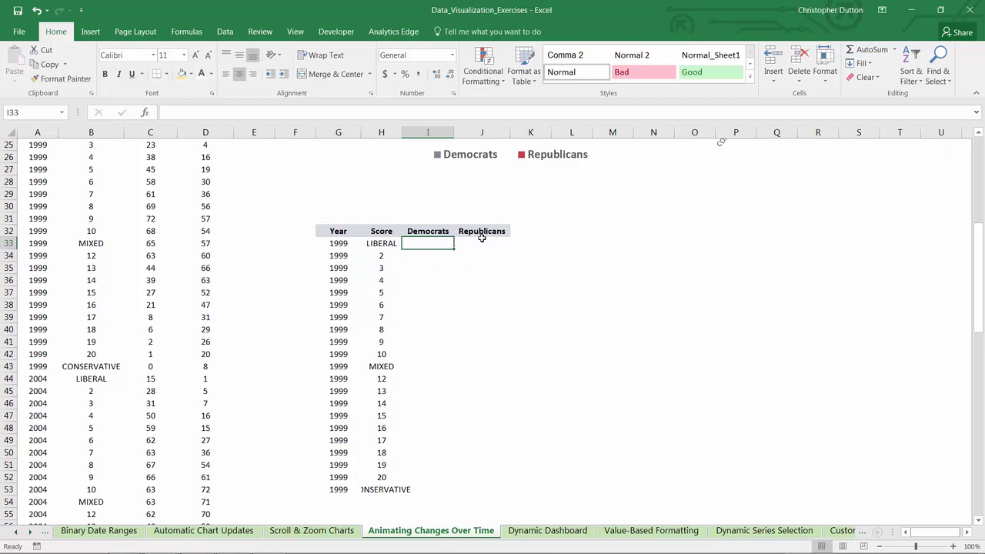
pyautogui.click(481, 240)
pyautogui.scroll(5, 523, 281)
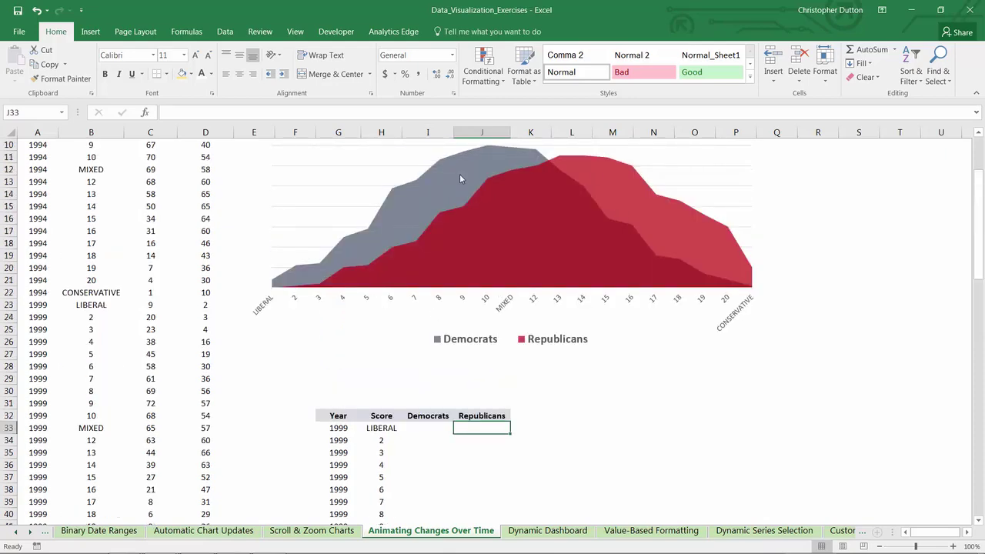
pyautogui.scroll(-4, 573, 323)
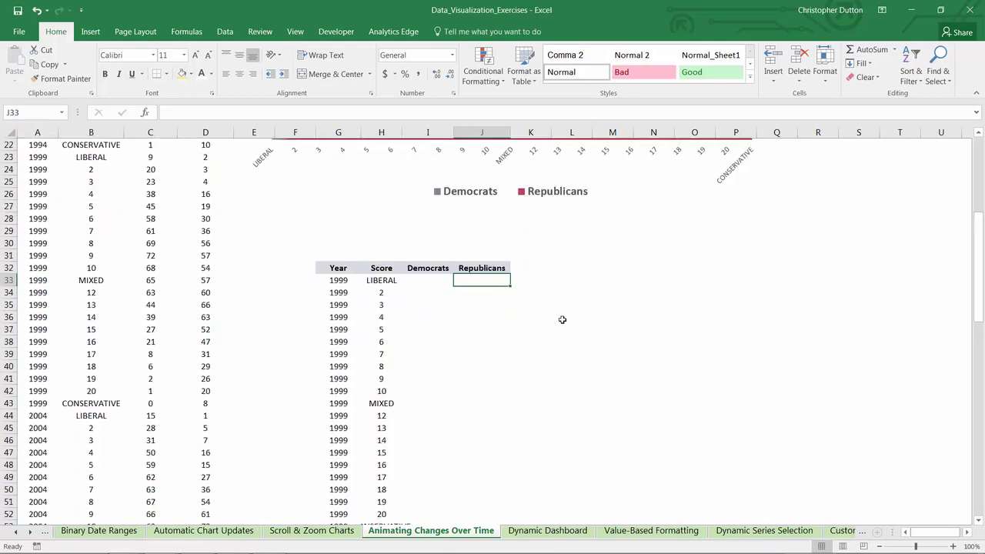
pyautogui.scroll(-1, 562, 319)
pyautogui.click(431, 243)
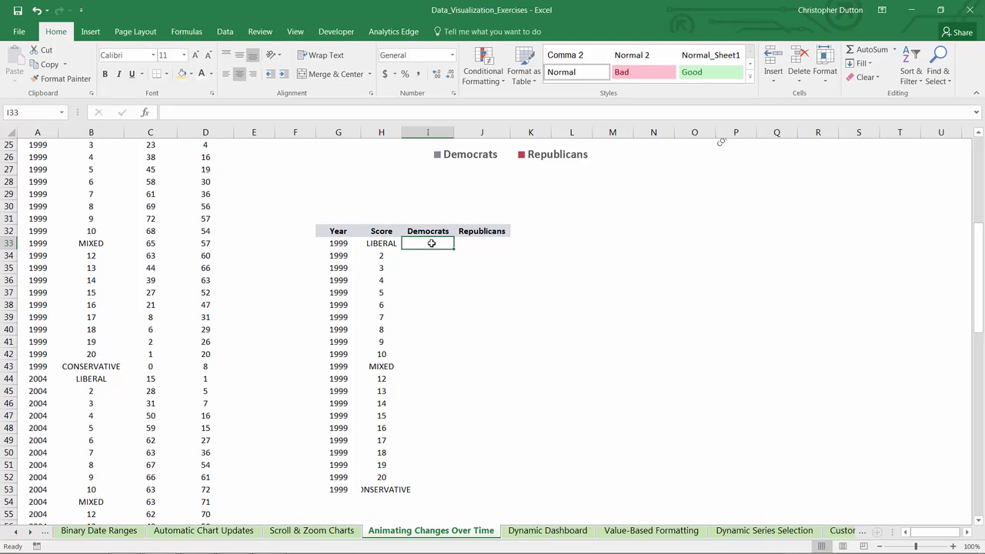
# - Start =SUMIFS in I33 with sum range $C:$C and criterion $A:$A matching $G33
pyautogui.write('=SUMIFS(')
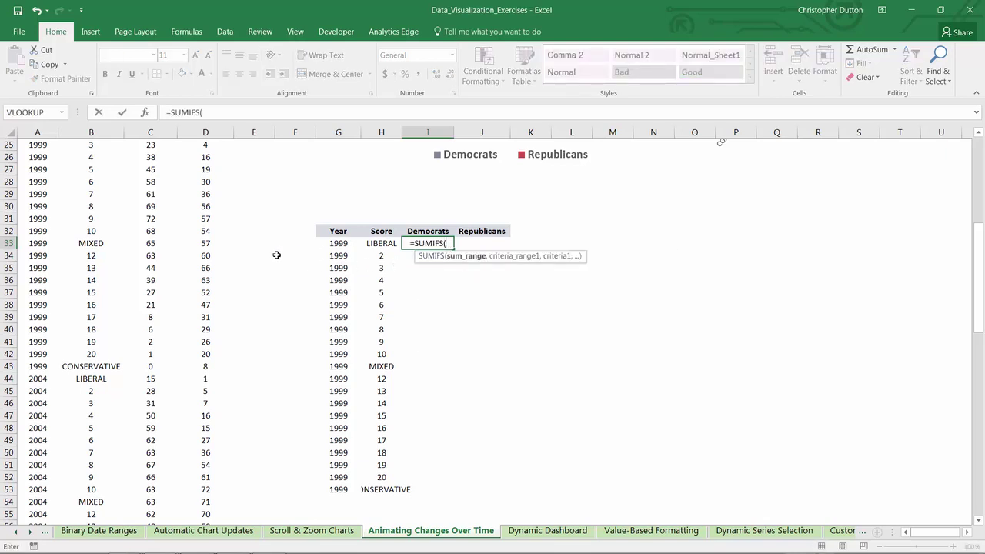
pyautogui.scroll(1, 245, 243)
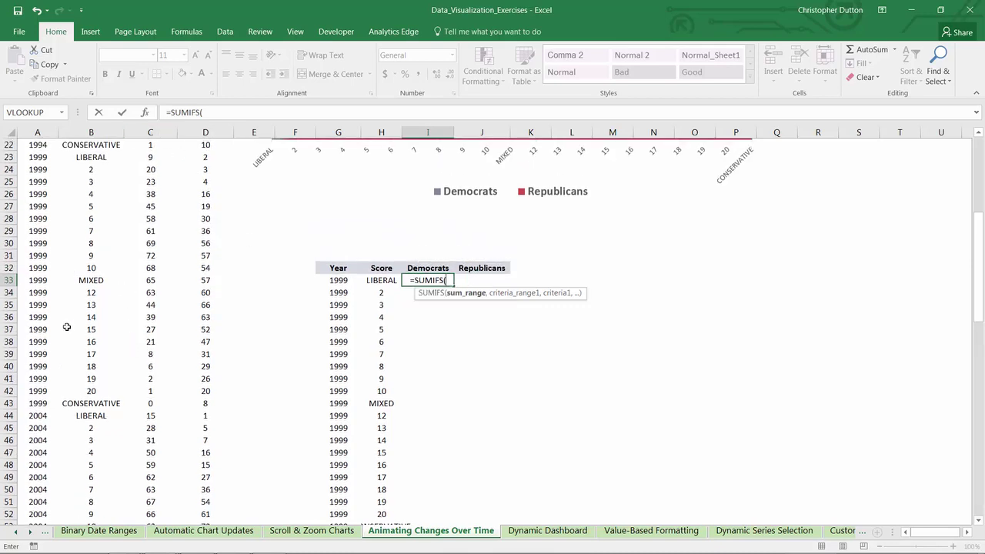
pyautogui.scroll(2, 436, 355)
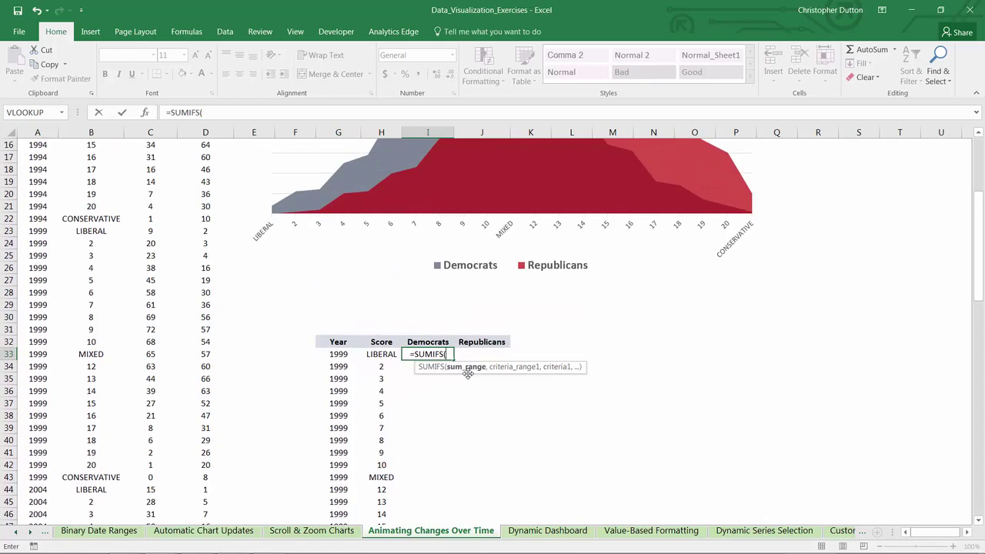
pyautogui.scroll(5, 266, 231)
pyautogui.click(150, 132)
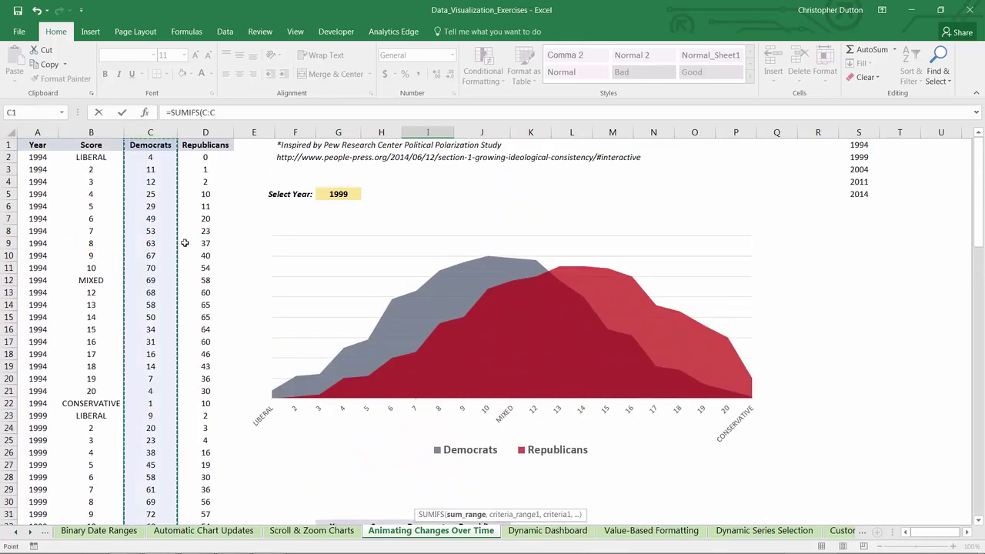
pyautogui.press('F4')
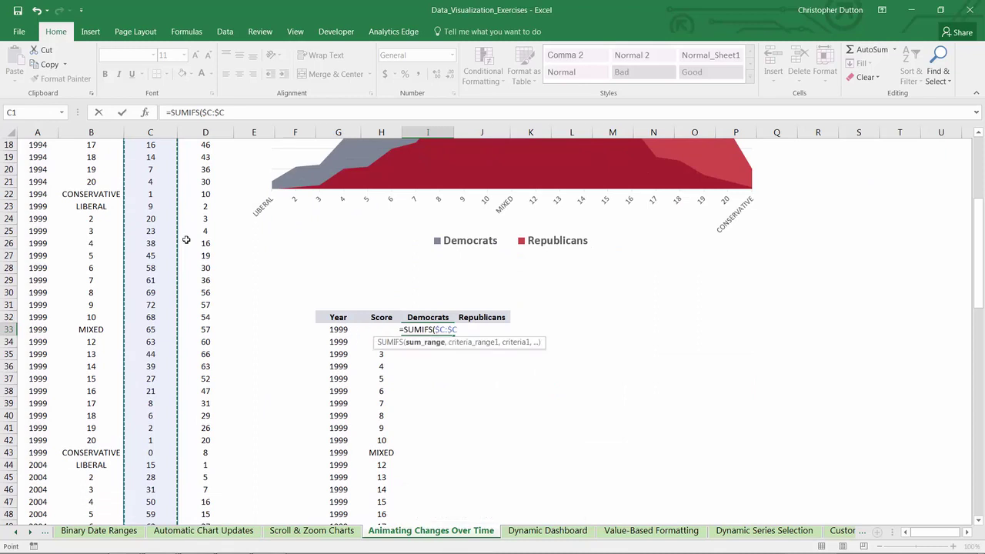
pyautogui.write(',')
pyautogui.scroll(4, 150, 251)
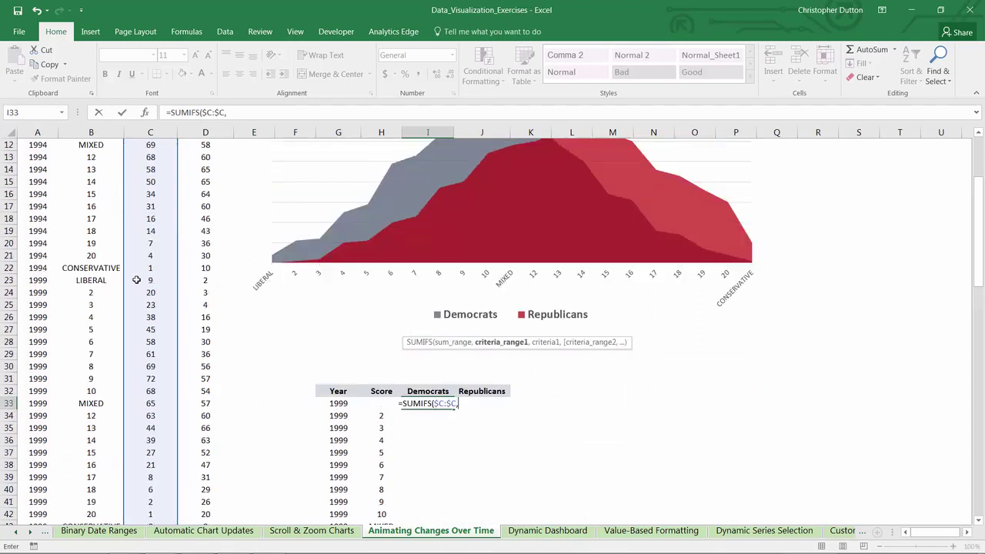
pyautogui.click(35, 131)
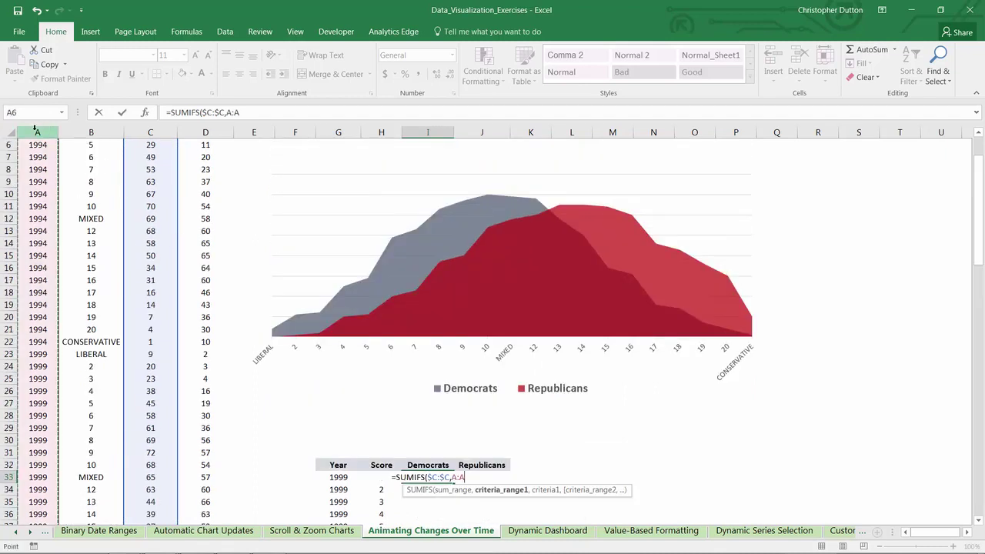
pyautogui.press('F4')
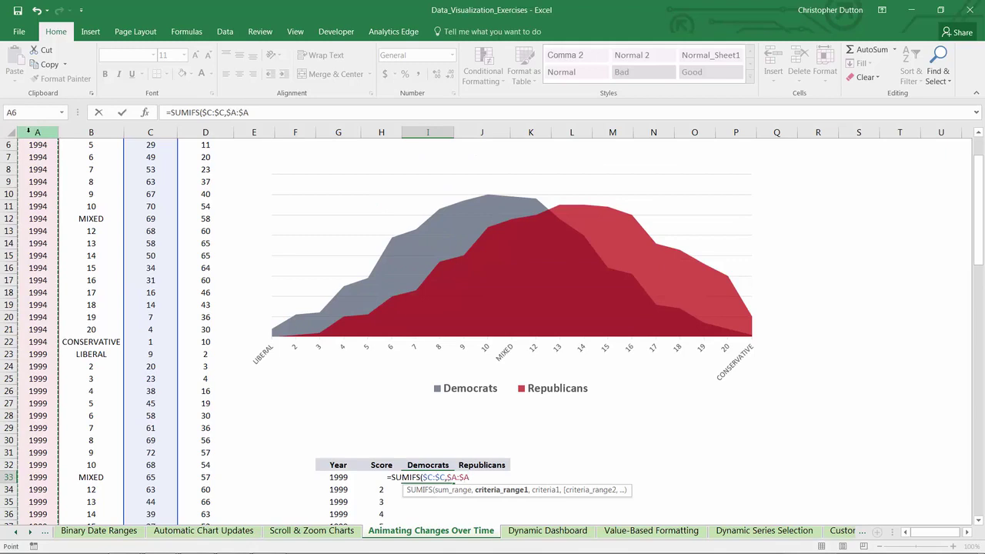
pyautogui.write(',')
pyautogui.scroll(-3, 214, 279)
pyautogui.click(344, 366)
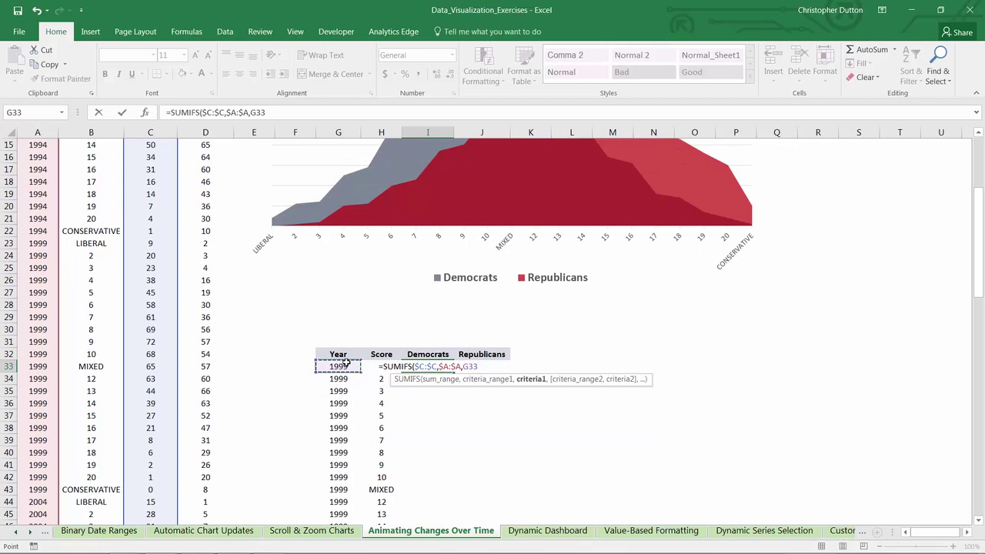
pyautogui.press('F4')
pyautogui.press('F4')
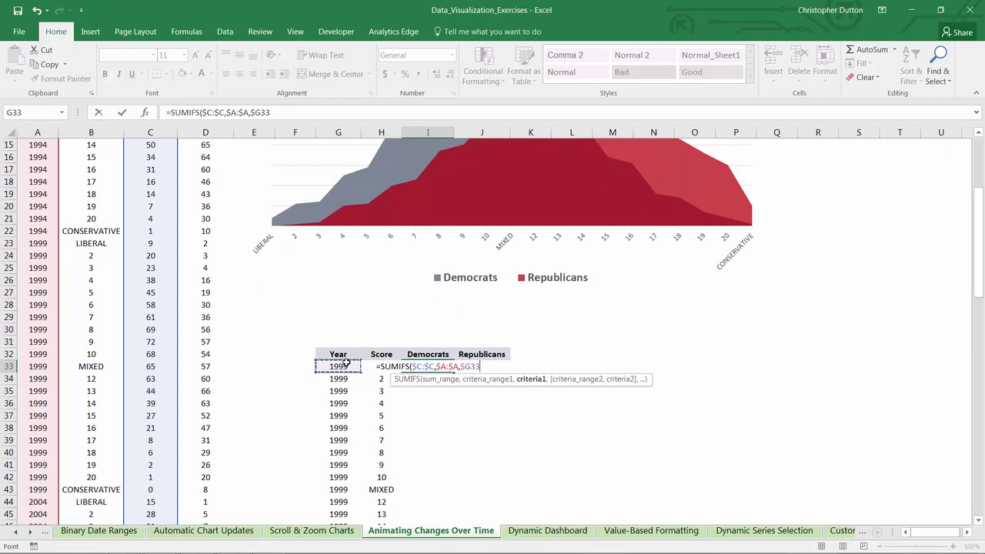
pyautogui.press('F4')
pyautogui.write(',')
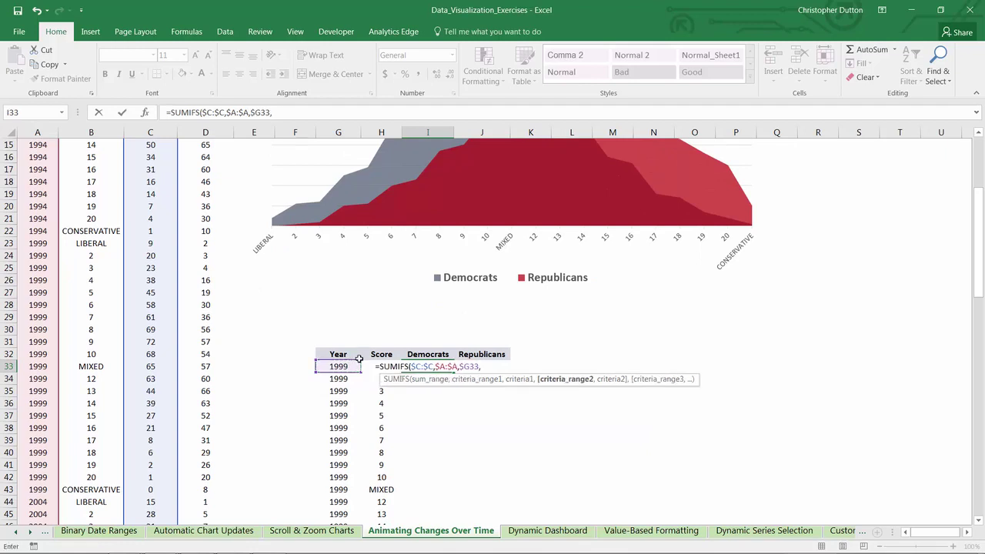
# - Add criterion $B:$B matching $H33, close the formula and commit it
pyautogui.scroll(5, 359, 358)
pyautogui.click(87, 131)
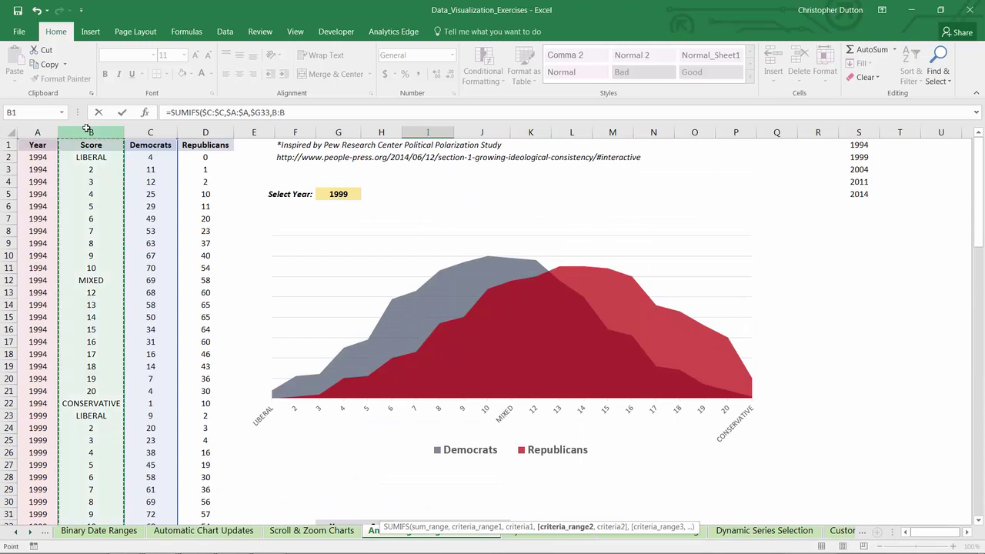
pyautogui.press('F4')
pyautogui.write(',')
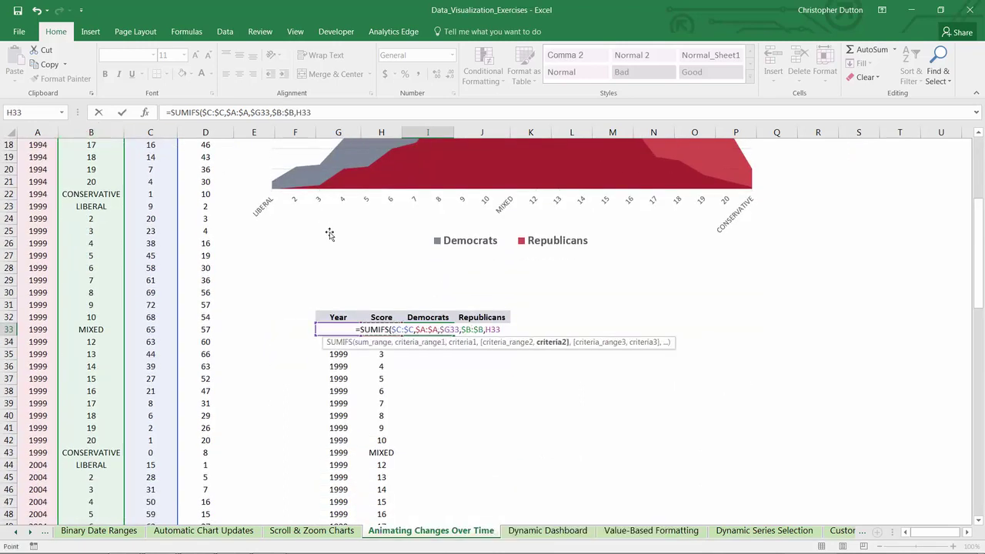
pyautogui.click(380, 330)
pyautogui.click(303, 112)
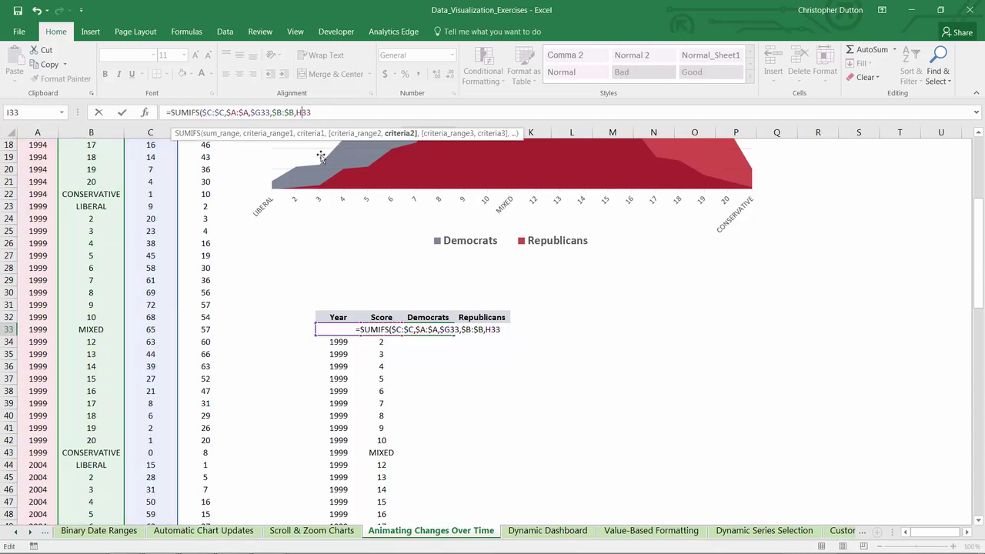
pyautogui.press('F4')
pyautogui.press('F4')
pyautogui.press('F4')
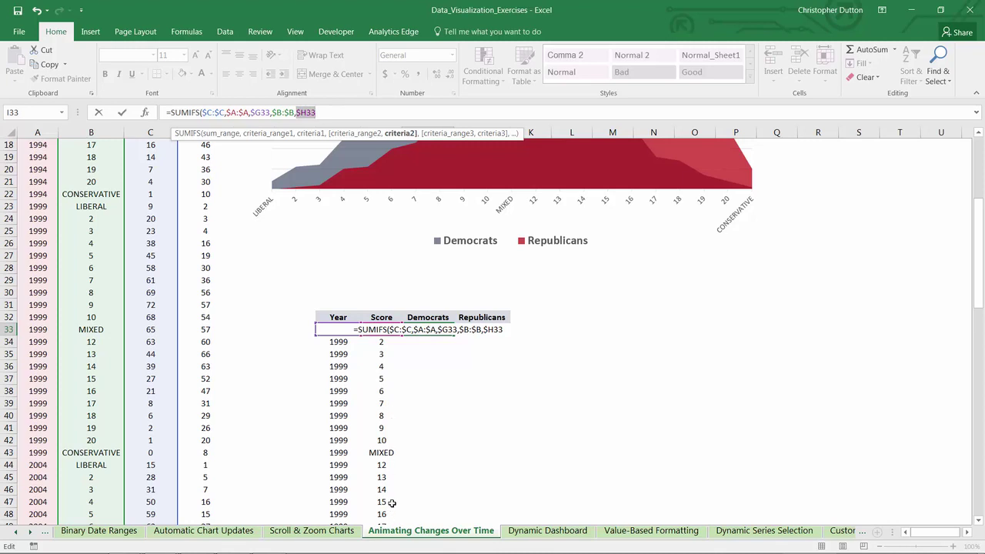
pyautogui.click(332, 112)
pyautogui.write(')')
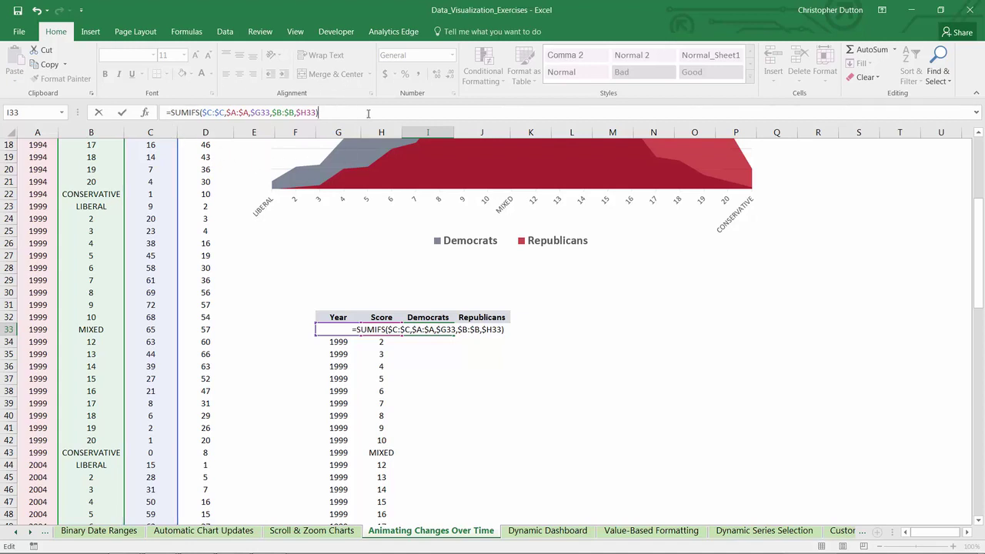
pyautogui.hotkey('ctrl', 'Return')
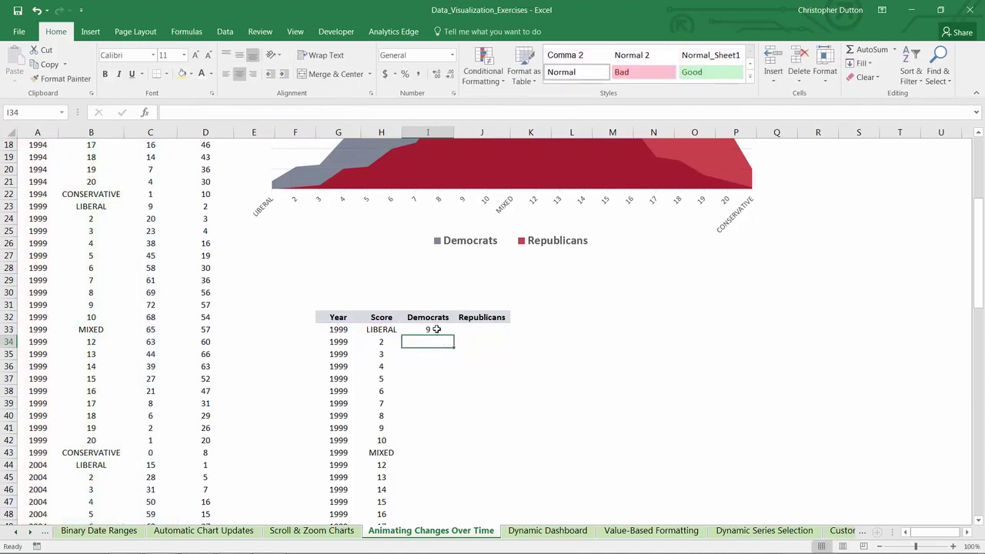
# - Fill the Democrats SUMIFS down to I53 and paste the I33 formula into J33
pyautogui.moveTo(454, 334); pyautogui.dragTo(443, 480)
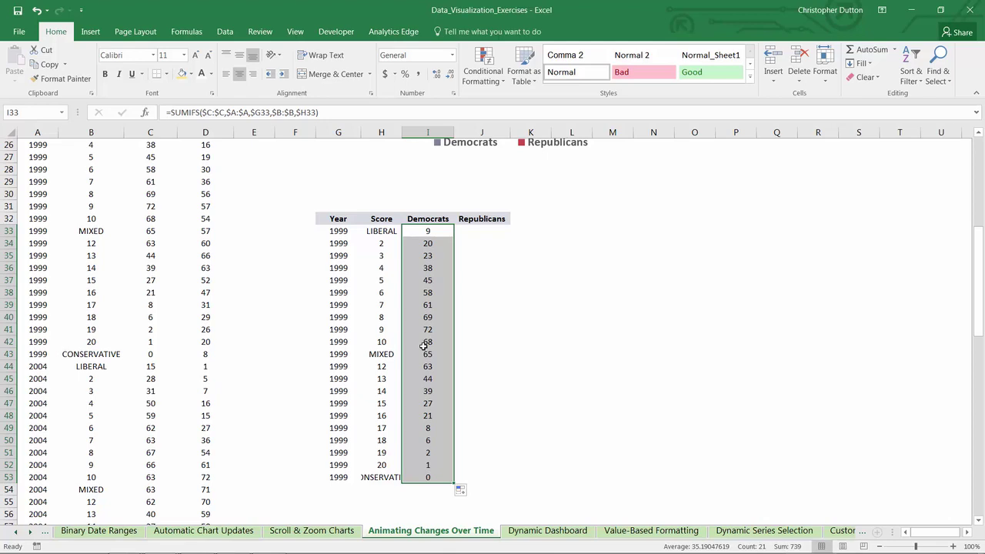
pyautogui.scroll(2, 423, 346)
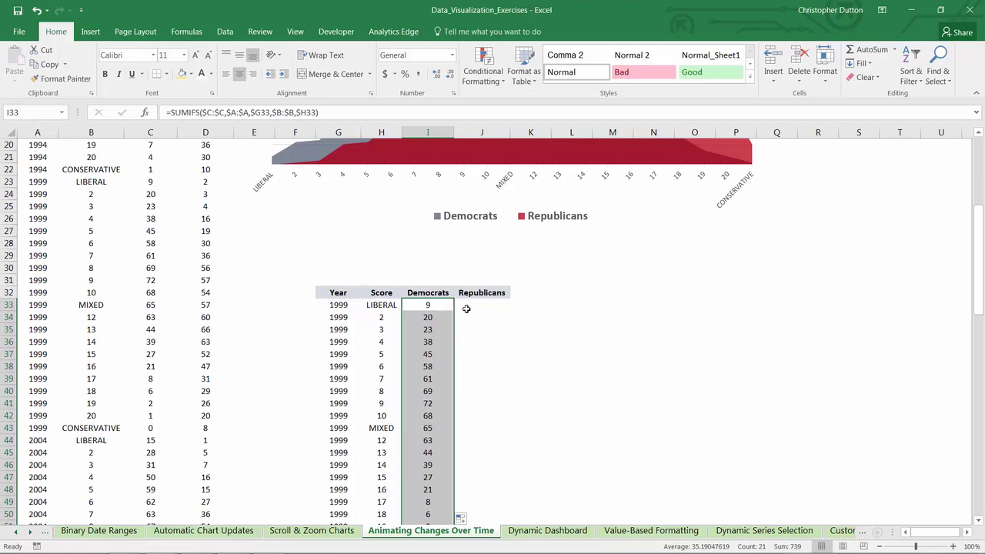
pyautogui.click(431, 305)
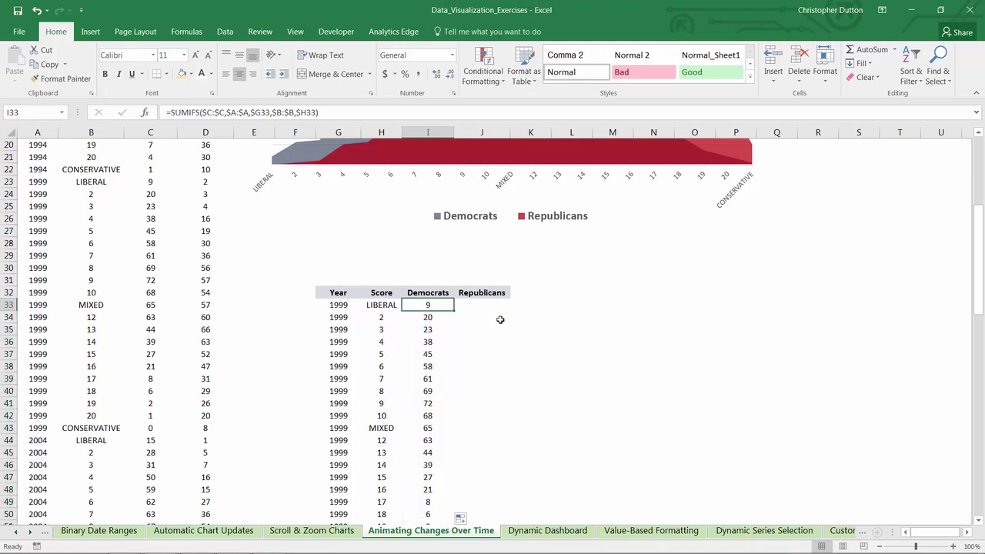
pyautogui.hotkey('ctrl', 'c')
pyautogui.press('Right')
pyautogui.hotkey('ctrl', 'v')
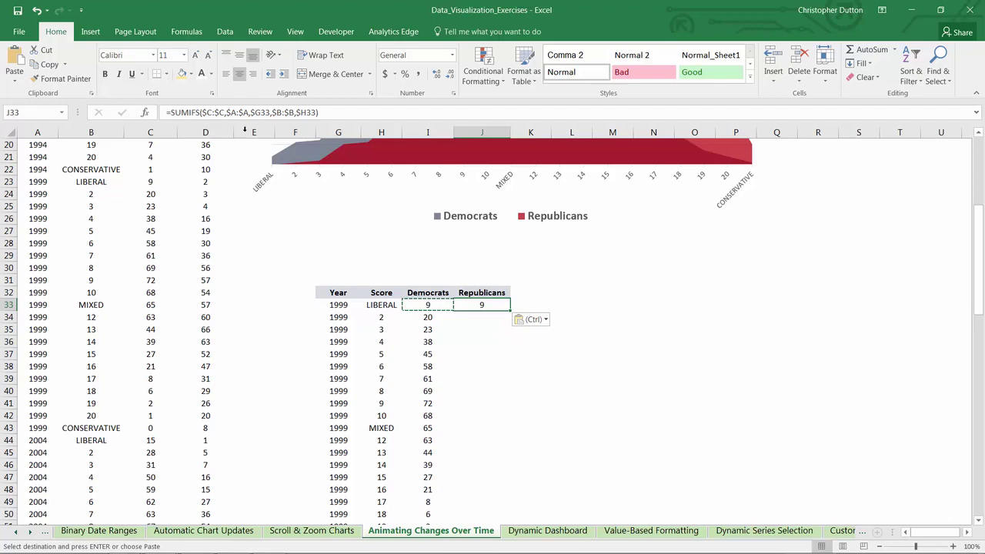
# - Change J33's sum range to column D for the Republicans
pyautogui.scroll(4, 577, 408)
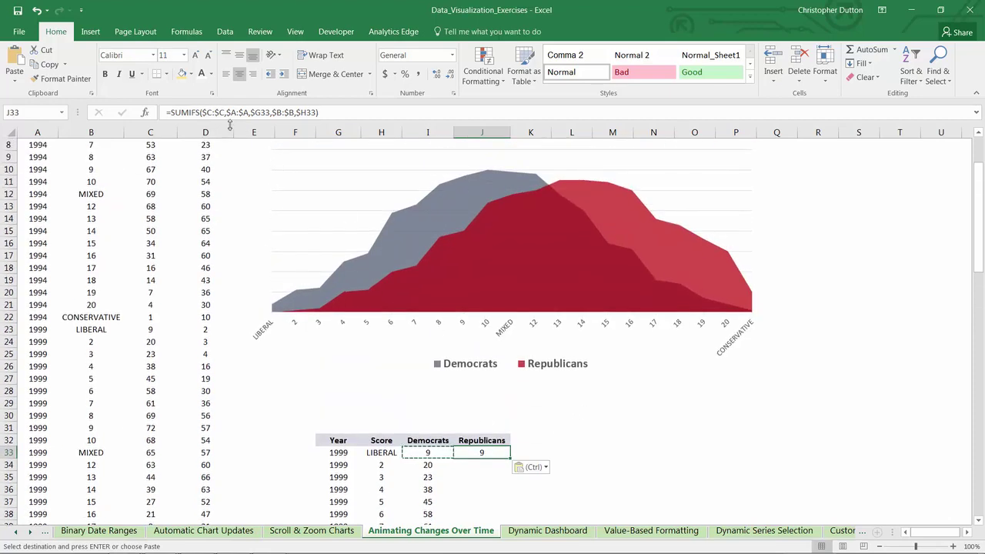
pyautogui.press('F2')
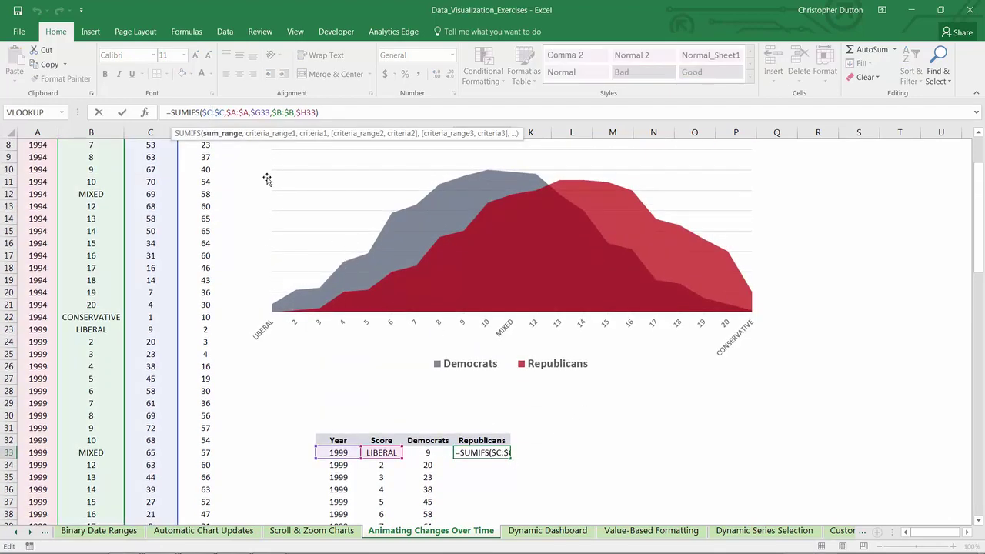
pyautogui.write('D')
pyautogui.press('Delete')
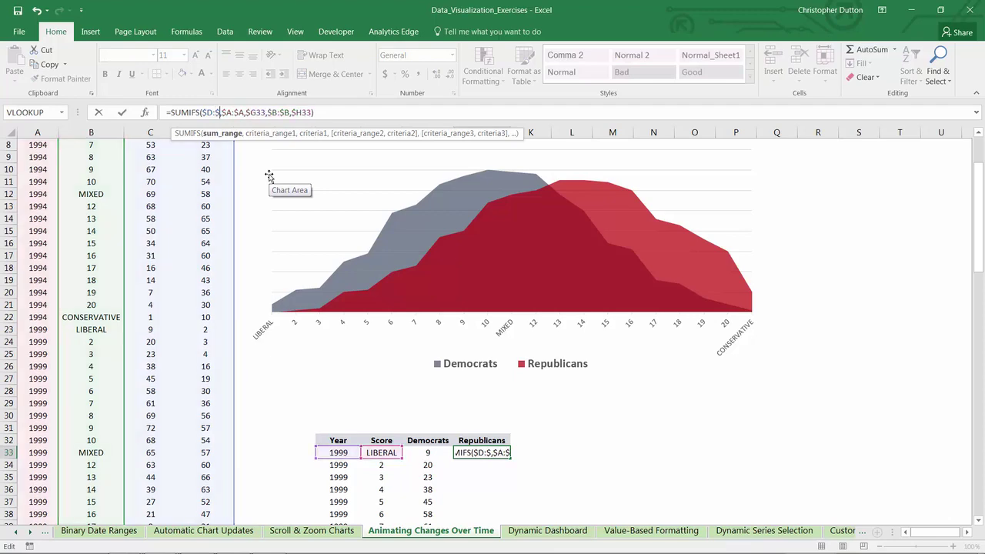
pyautogui.write('D')
pyautogui.press('Return')
# - Fill the J33 Republicans formula down through J53
pyautogui.scroll(-3, 539, 491)
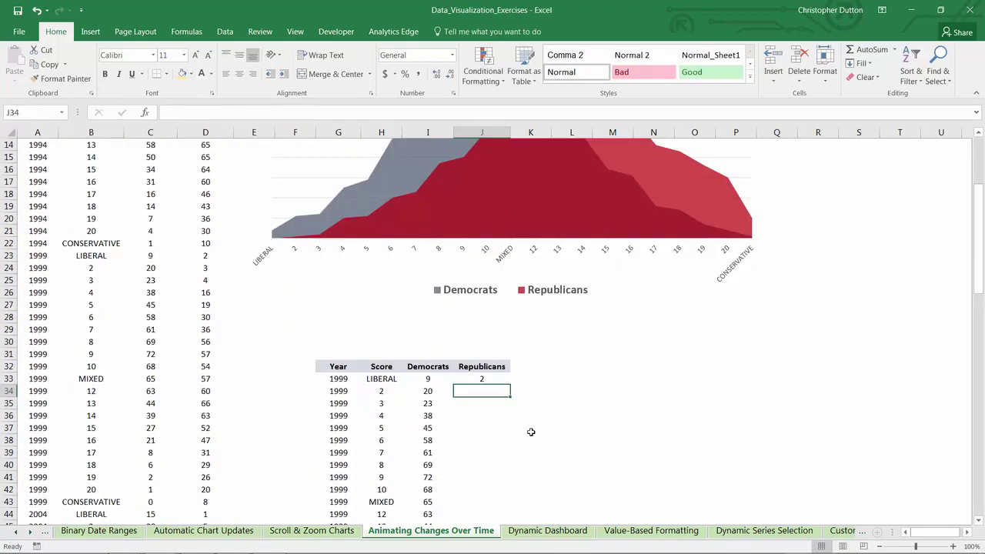
pyautogui.click(484, 339)
pyautogui.moveTo(504, 404); pyautogui.dragTo(496, 507)
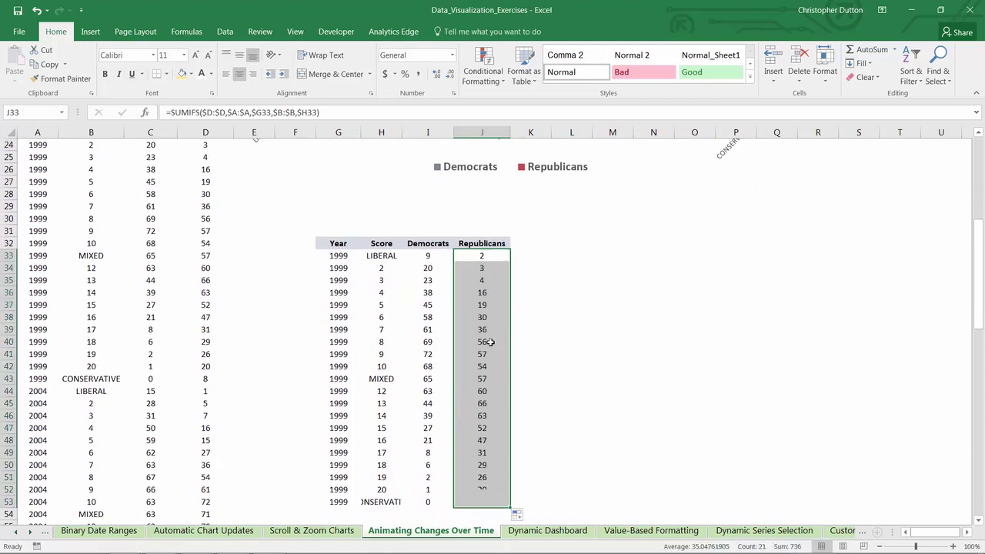
pyautogui.click(481, 260)
pyautogui.scroll(1, 375, 291)
pyautogui.scroll(1, 376, 291)
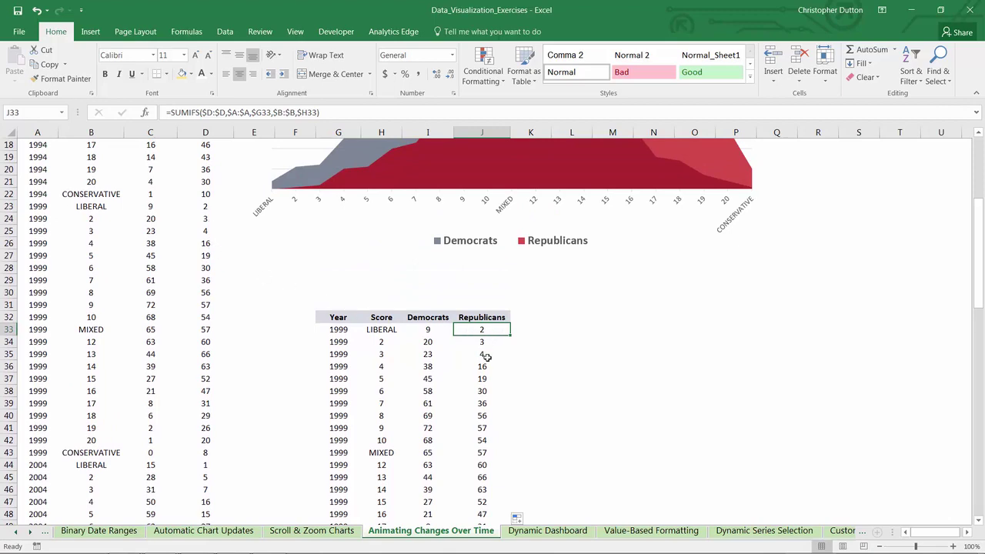
# - Switch Select Year to 2004 and review the recalculated figures in I33:J53
pyautogui.click(445, 380)
pyautogui.scroll(4, 551, 384)
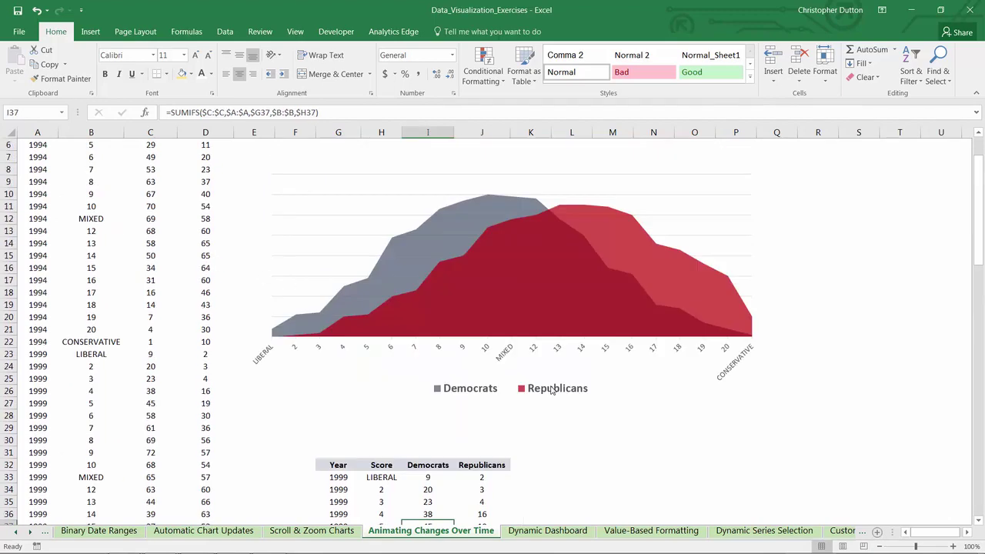
pyautogui.scroll(2, 551, 391)
pyautogui.click(344, 193)
pyautogui.click(366, 193)
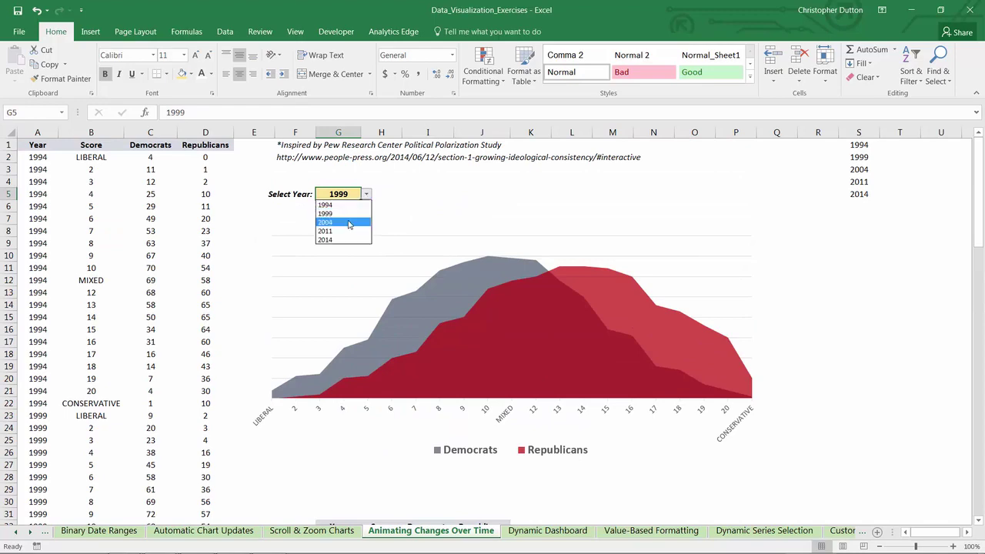
pyautogui.click(348, 223)
pyautogui.scroll(-8, 461, 324)
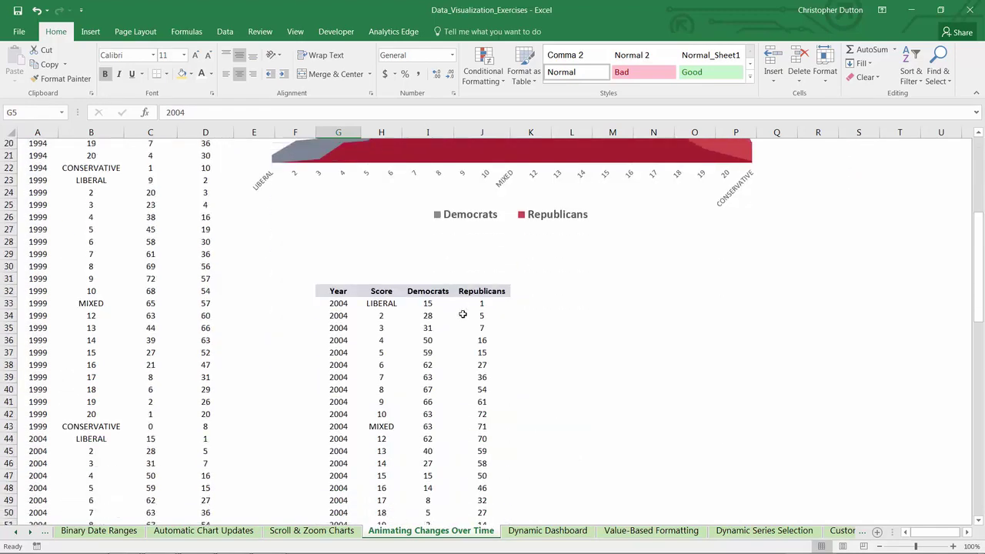
pyautogui.moveTo(421, 240); pyautogui.dragTo(493, 490)
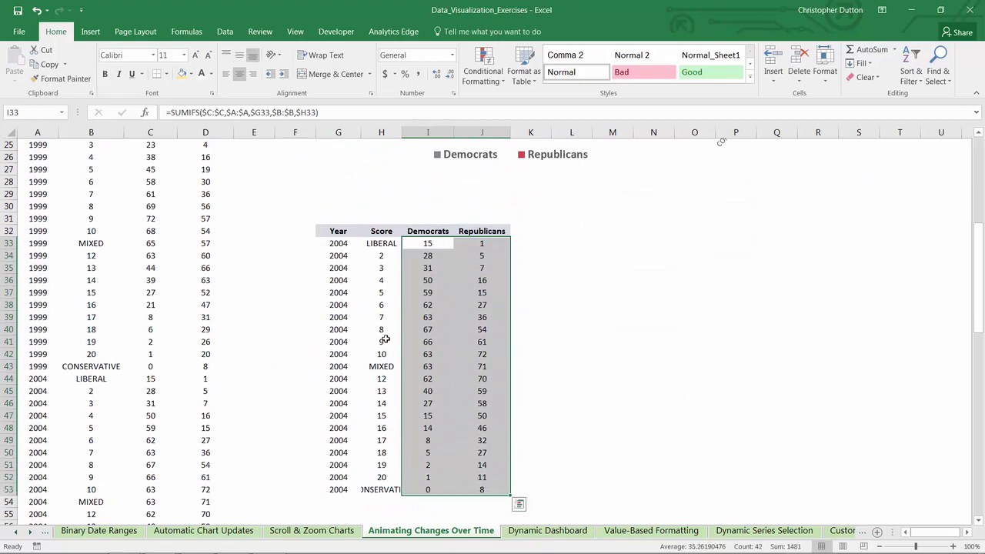
pyautogui.click(575, 240)
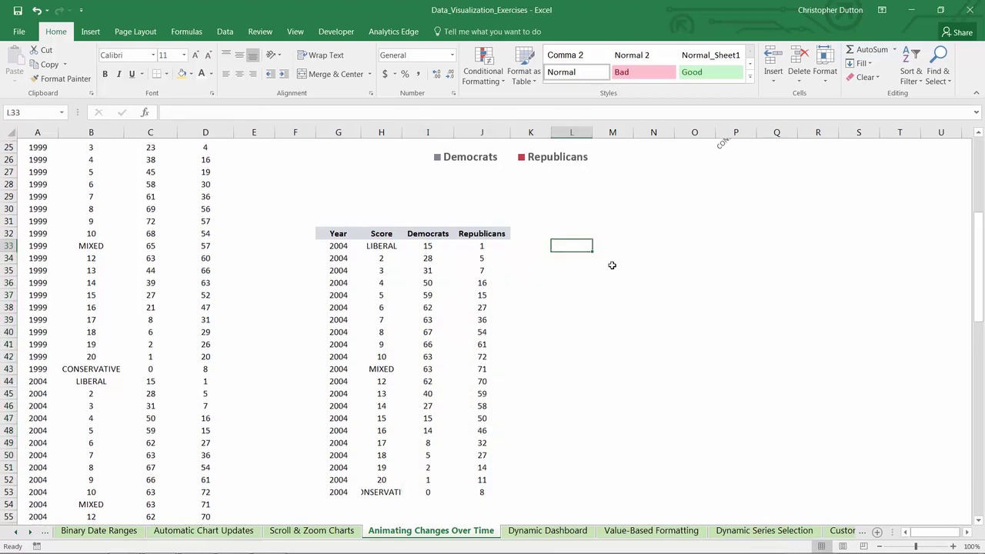
pyautogui.scroll(4, 611, 266)
pyautogui.scroll(4, 608, 262)
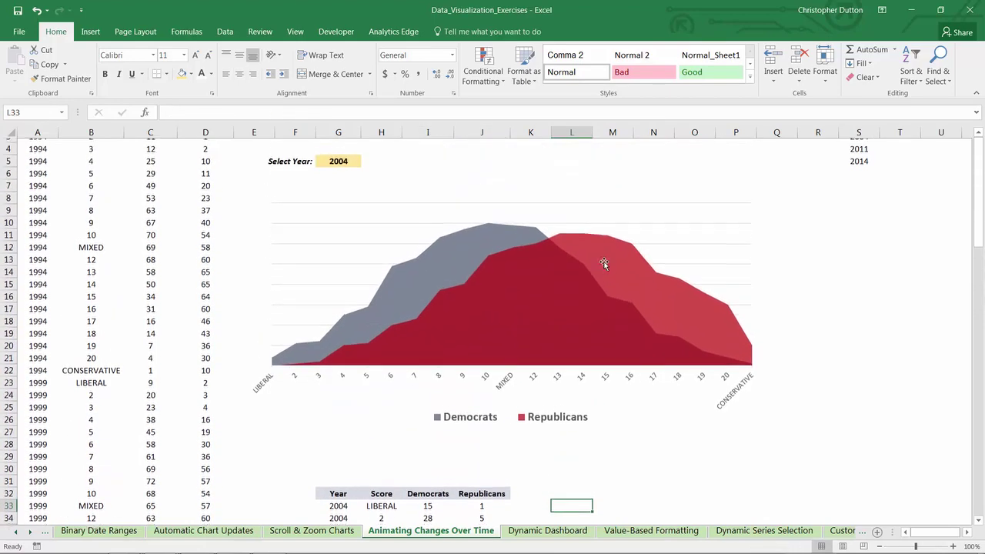
pyautogui.click(457, 276)
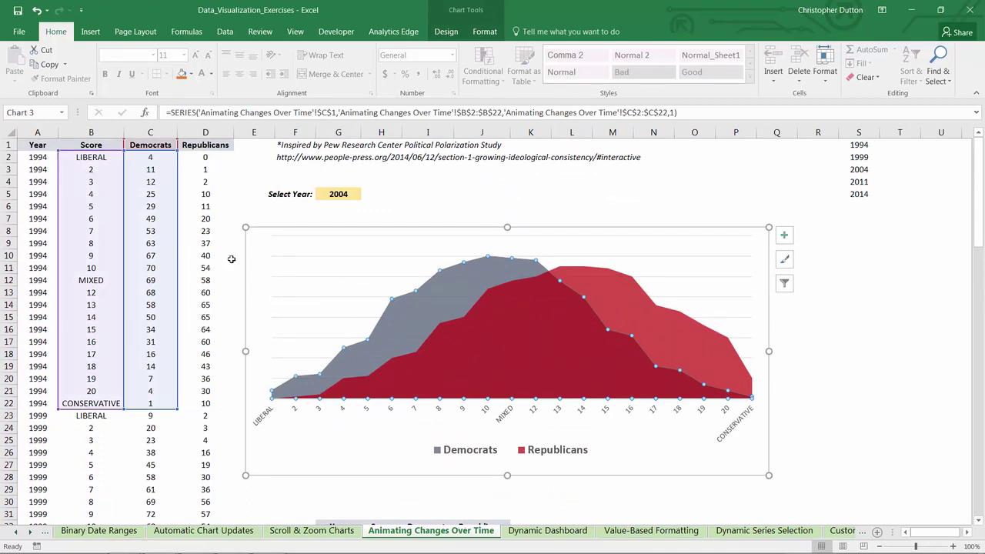
pyautogui.scroll(-4, 255, 290)
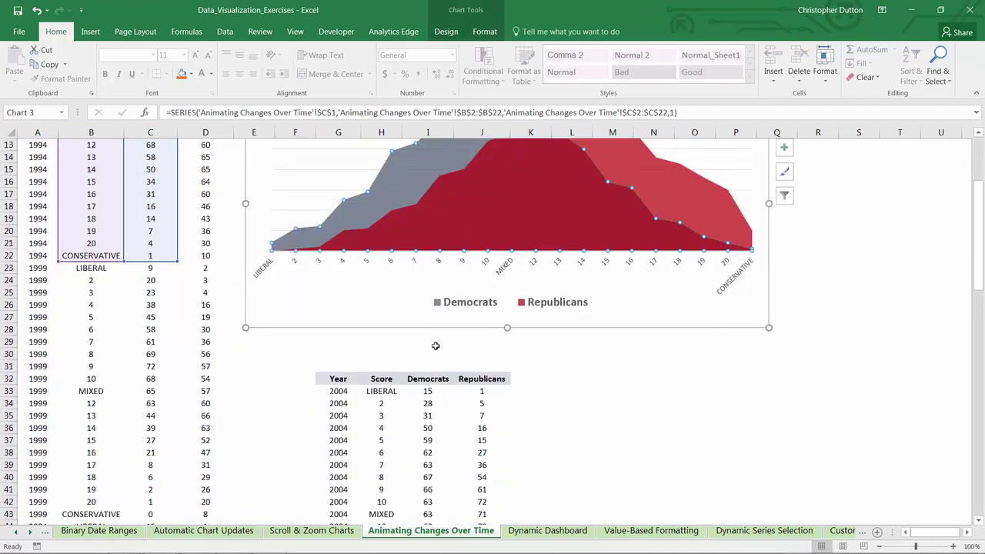
pyautogui.scroll(4, 541, 416)
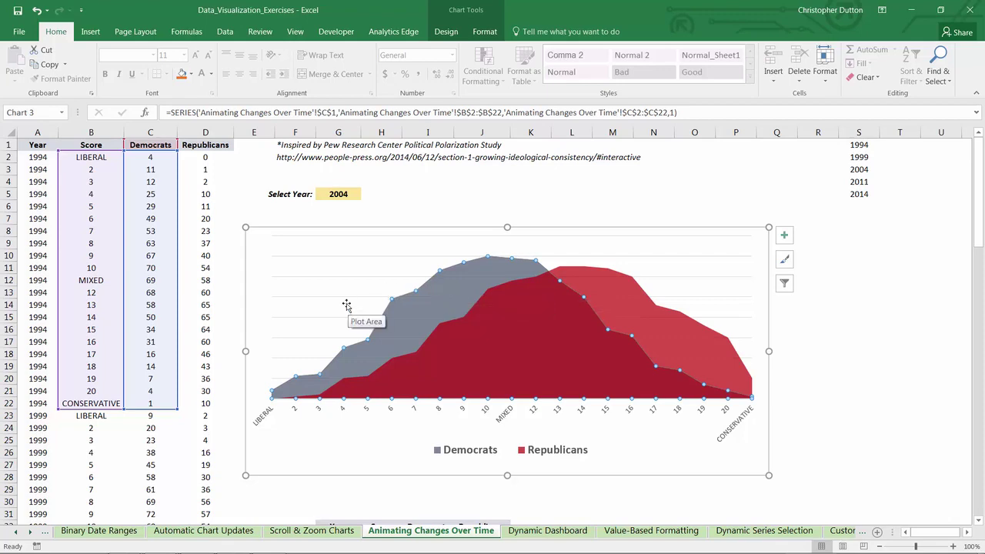
pyautogui.scroll(-1, 345, 307)
pyautogui.scroll(1, 345, 302)
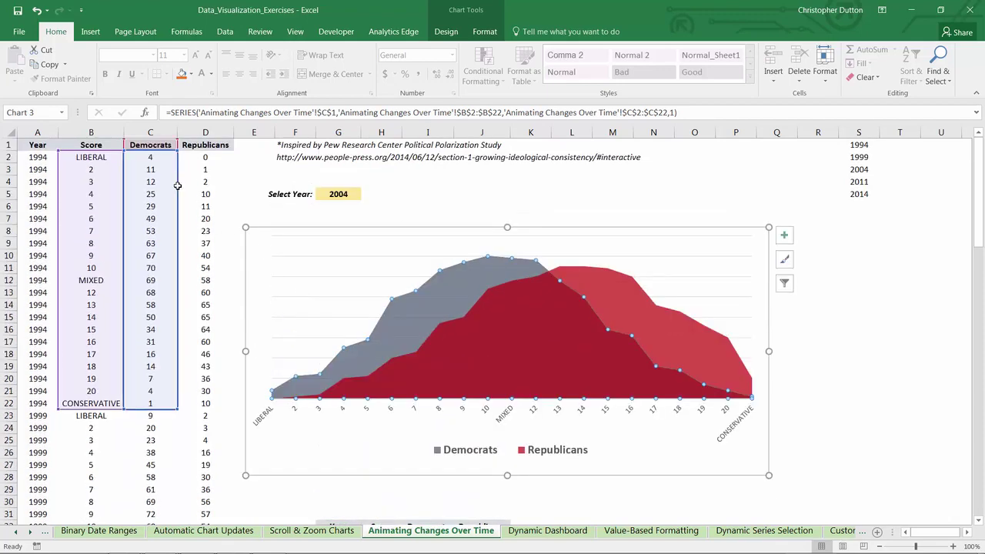
pyautogui.moveTo(185, 231); pyautogui.dragTo(421, 446)
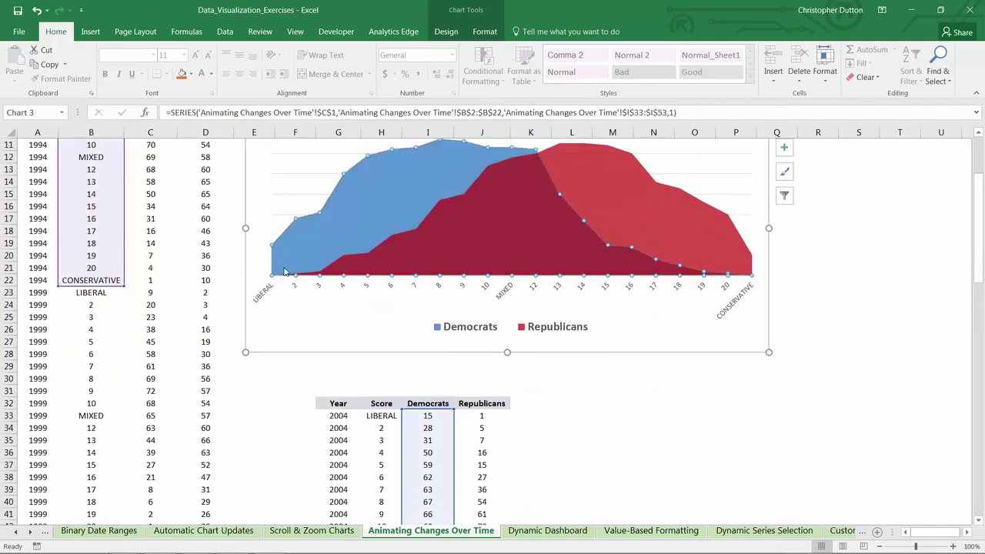
pyautogui.click(559, 188)
pyautogui.scroll(3, 253, 231)
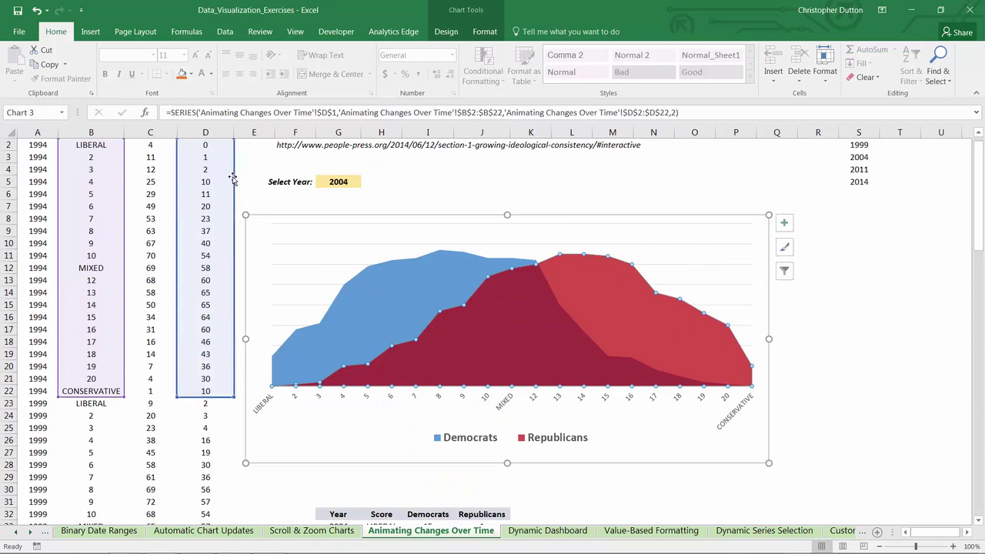
pyautogui.moveTo(436, 454); pyautogui.dragTo(477, 515)
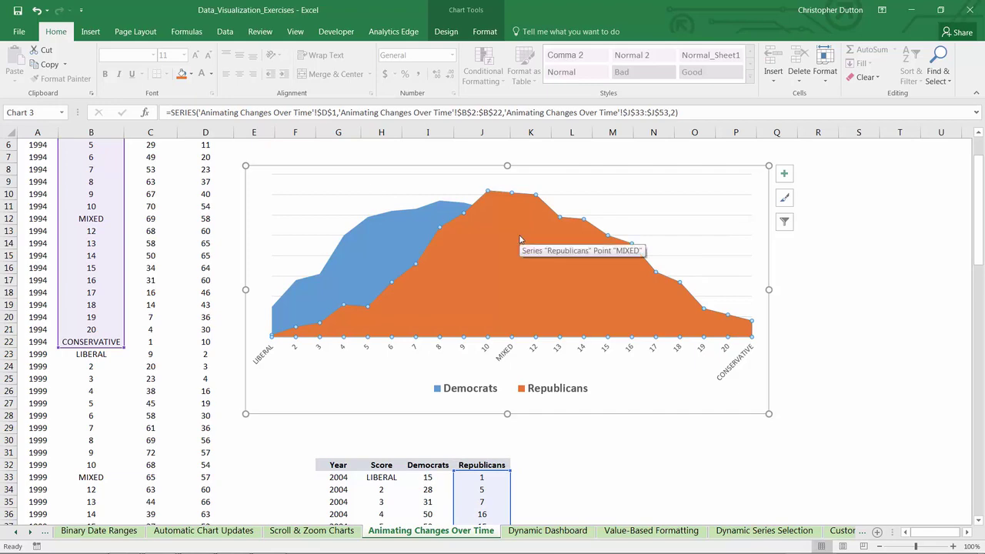
pyautogui.scroll(2, 544, 213)
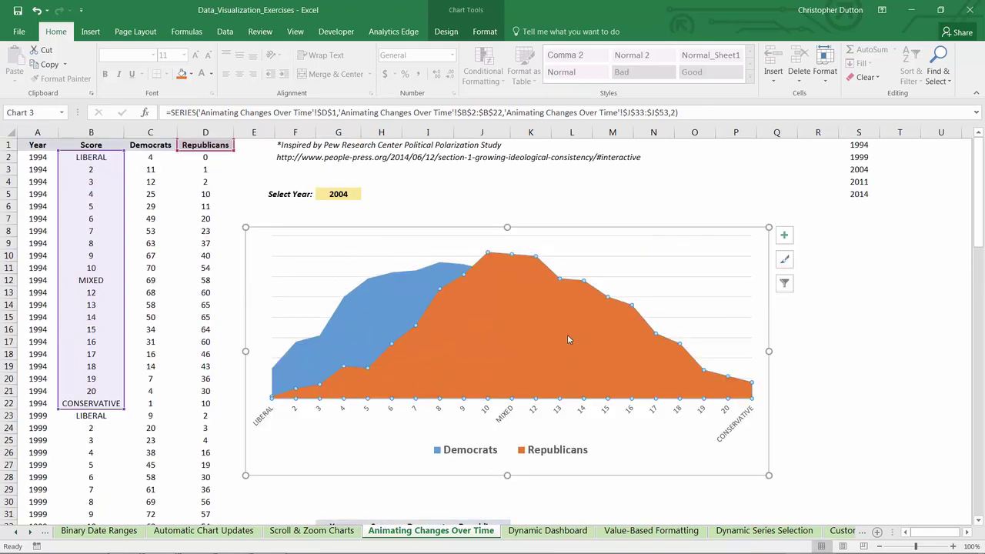
pyautogui.scroll(-3, 494, 513)
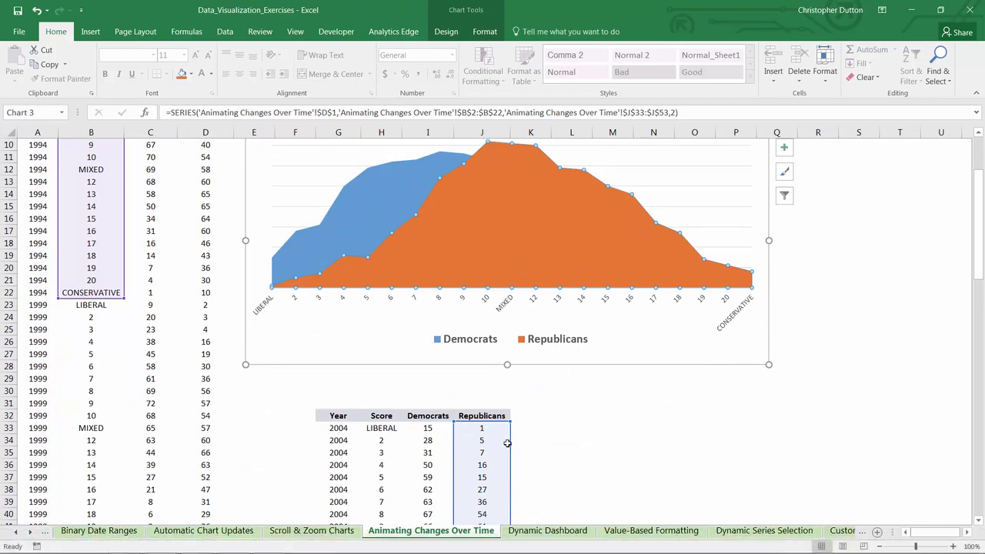
pyautogui.scroll(3, 507, 441)
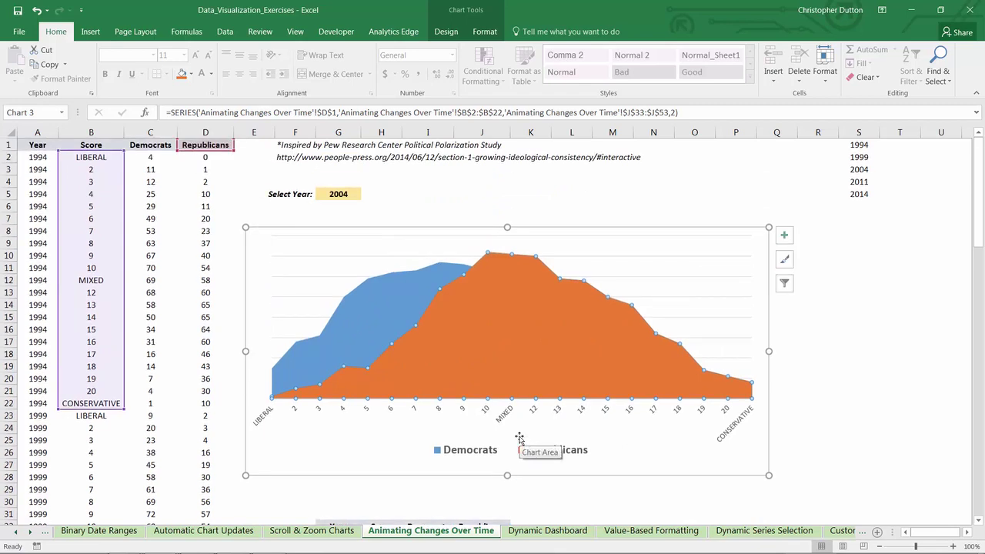
pyautogui.hotkey('ctrl', 'z')
pyautogui.hotkey('ctrl', 'z')
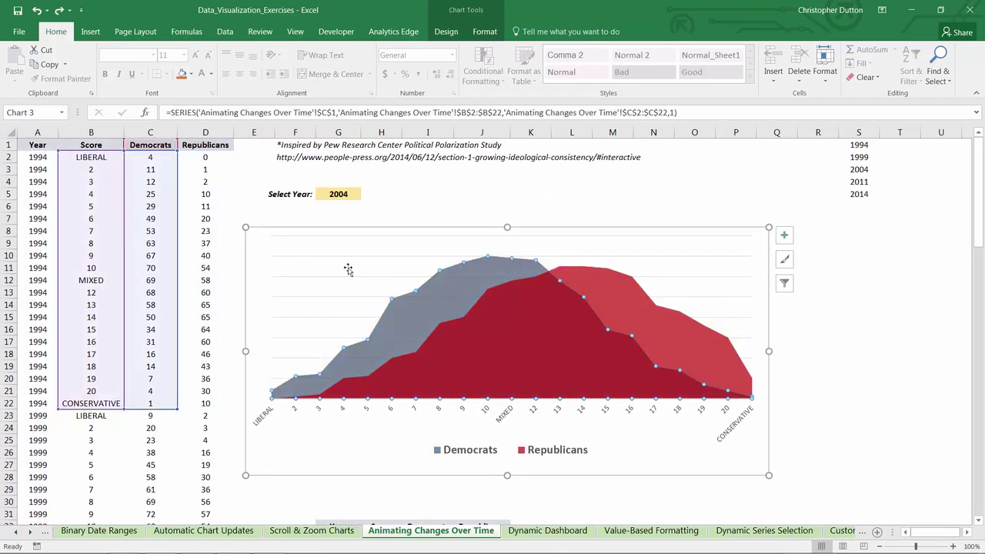
# - Turn off 'Properties follow chart data point for current workbook' in Excel Options' Advanced settings
pyautogui.click(846, 304)
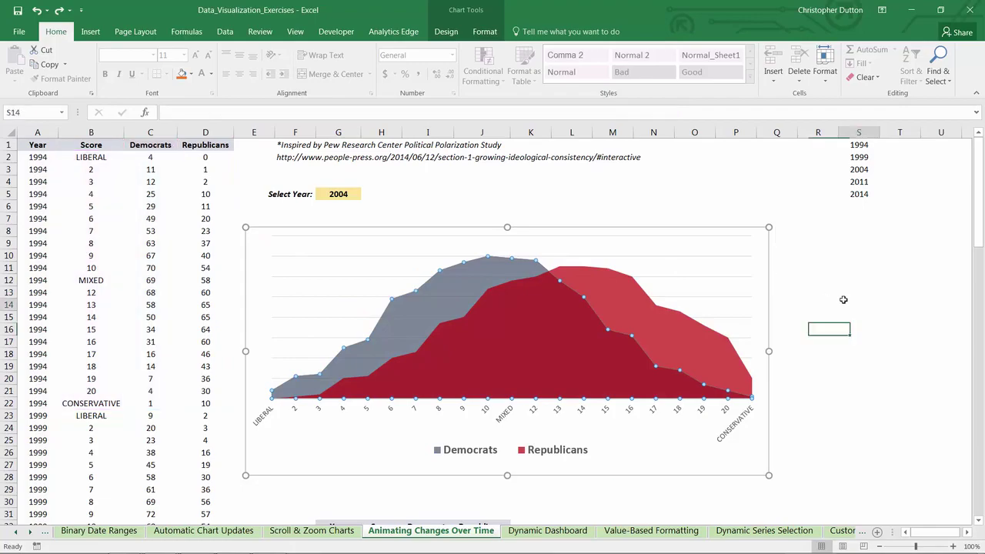
pyautogui.click(20, 32)
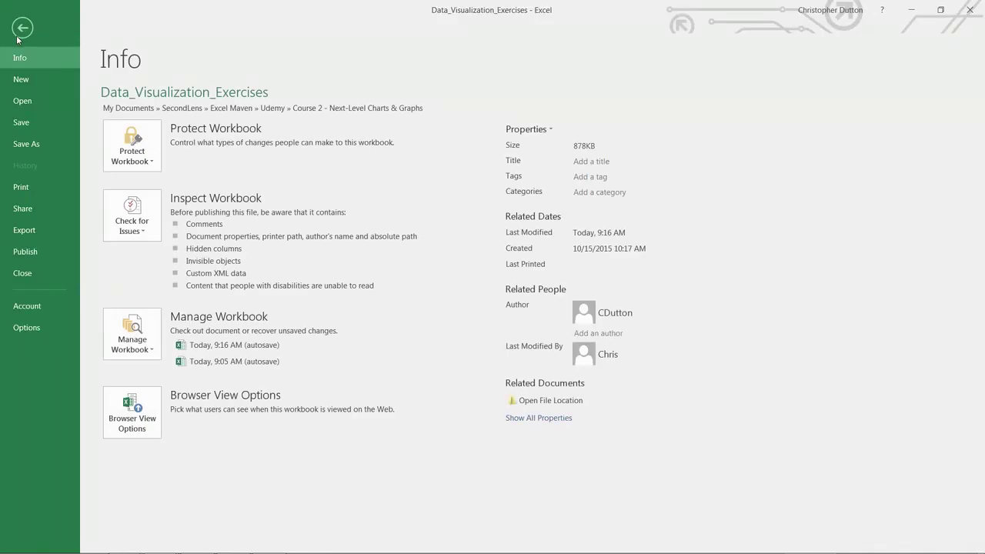
pyautogui.click(26, 327)
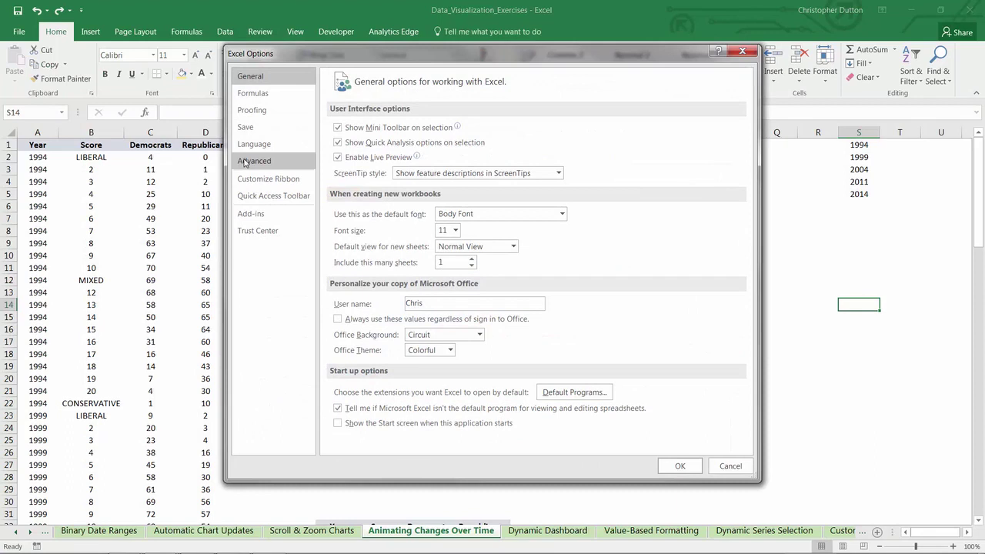
pyautogui.click(245, 162)
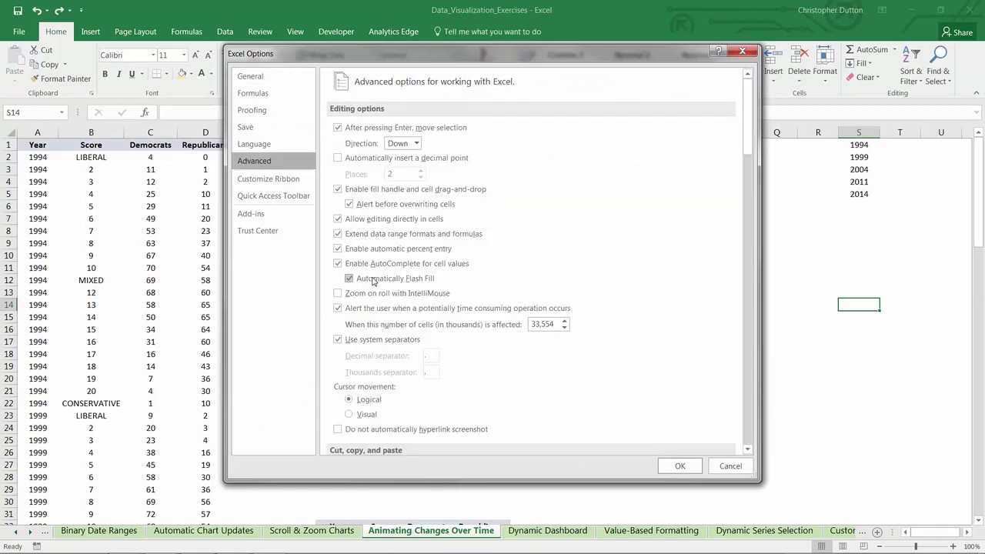
pyautogui.scroll(-4, 373, 280)
pyautogui.scroll(-9, 372, 281)
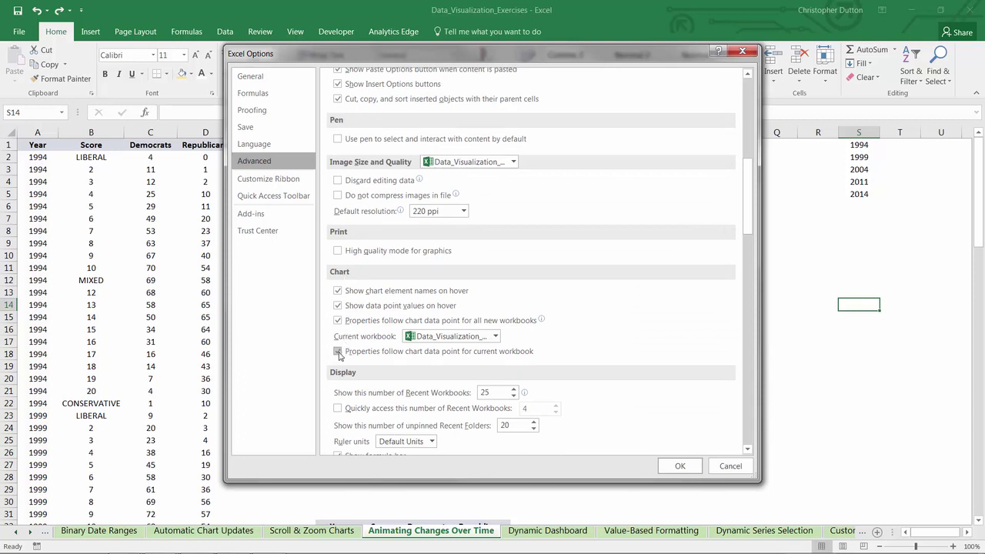
pyautogui.click(337, 352)
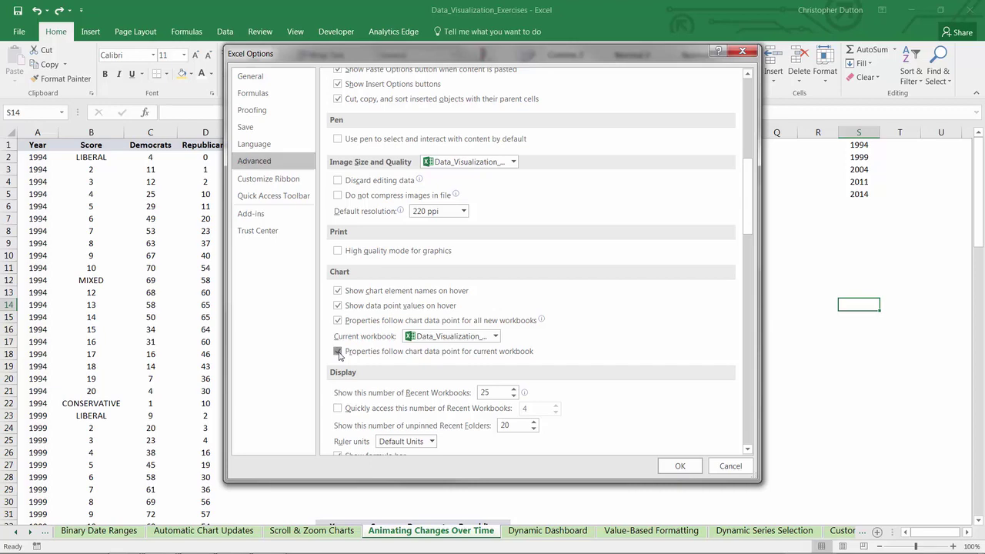
pyautogui.click(682, 463)
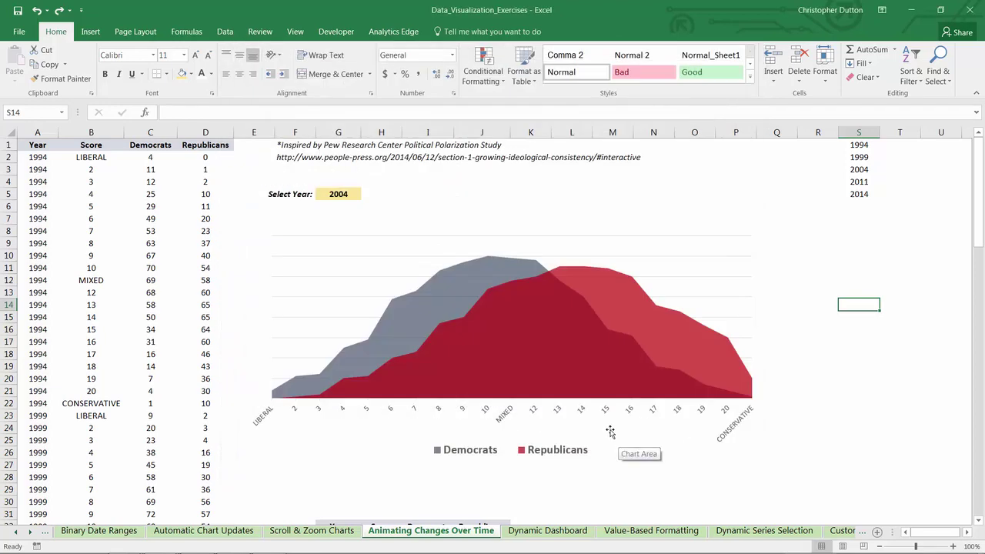
# - Repoint the Democrats series to the table's score labels and I33:I53 values
pyautogui.moveTo(607, 381)
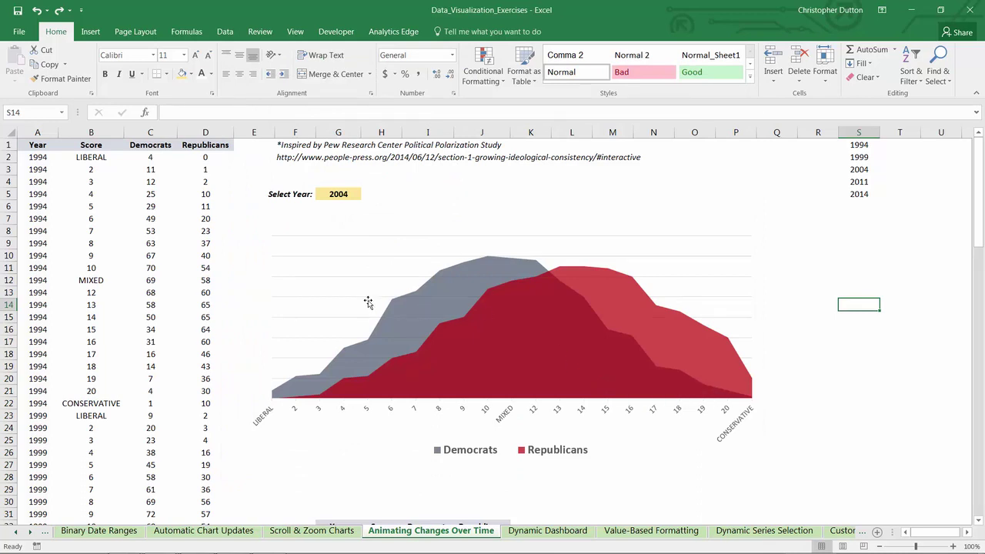
pyautogui.scroll(-1, 406, 297)
pyautogui.scroll(1, 400, 287)
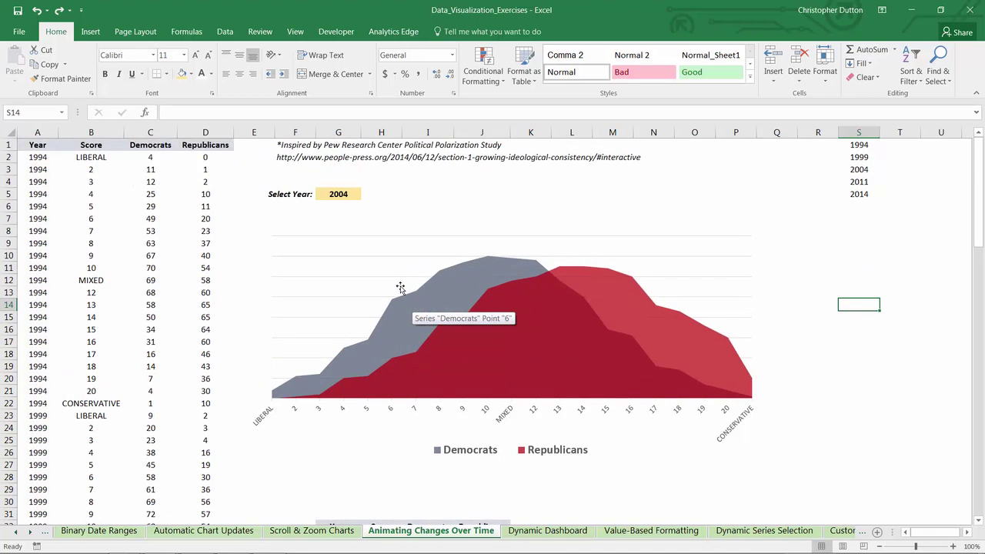
pyautogui.click(431, 291)
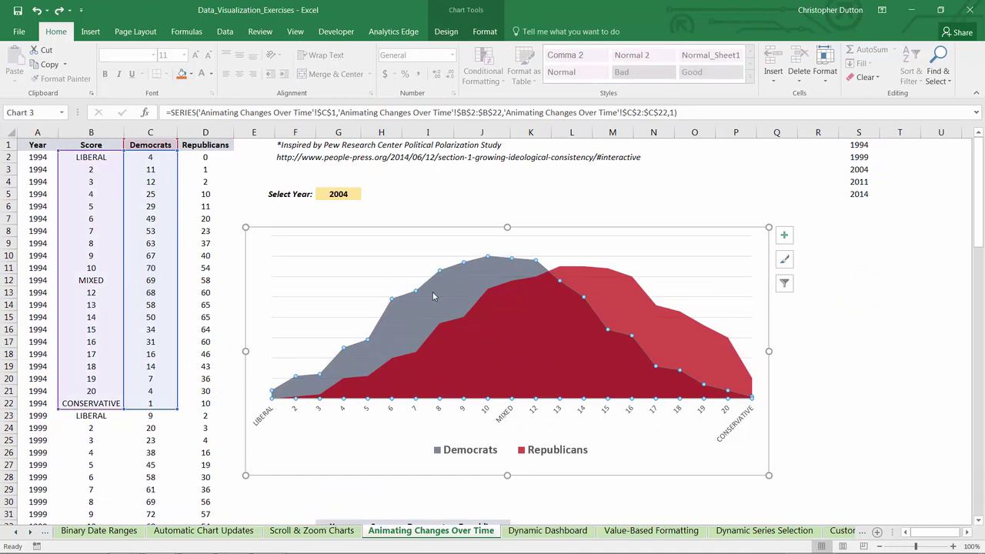
pyautogui.scroll(-1, 67, 164)
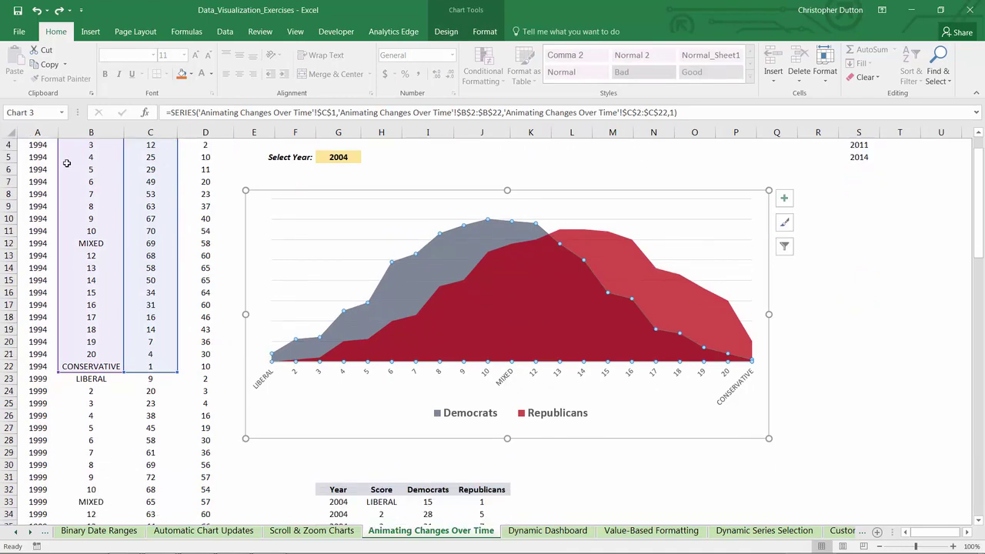
pyautogui.moveTo(58, 162); pyautogui.dragTo(391, 481)
pyautogui.moveTo(175, 192); pyautogui.dragTo(450, 148)
# - Point the Republicans series at J33:J53, taking its name from J32
pyautogui.scroll(13, 488, 271)
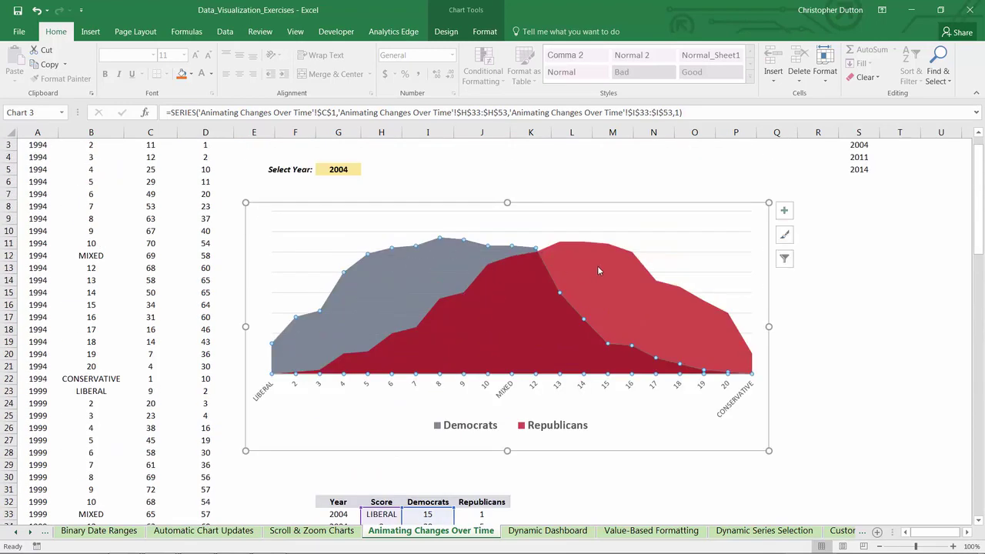
pyautogui.moveTo(454, 511); pyautogui.dragTo(490, 487)
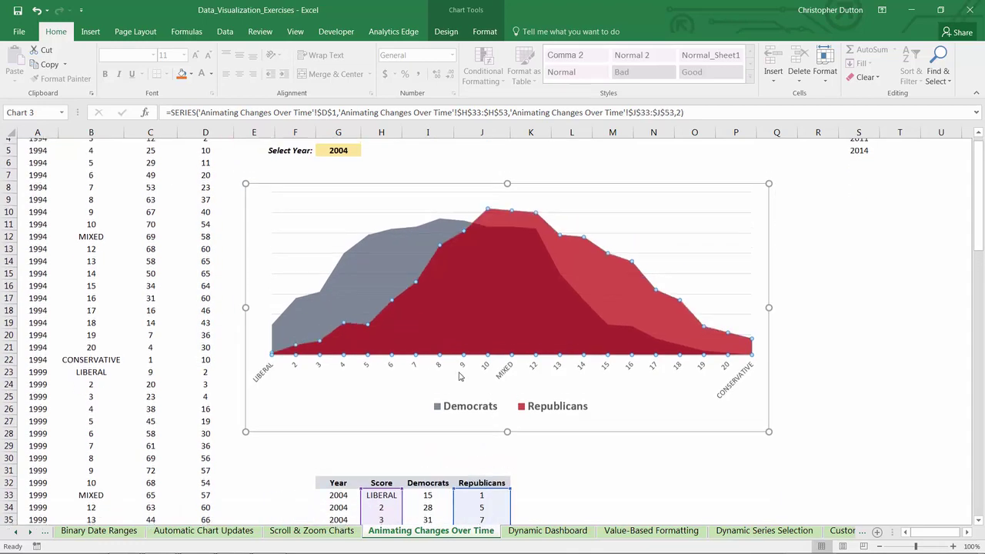
pyautogui.scroll(2, 231, 200)
pyautogui.moveTo(208, 153); pyautogui.dragTo(485, 505)
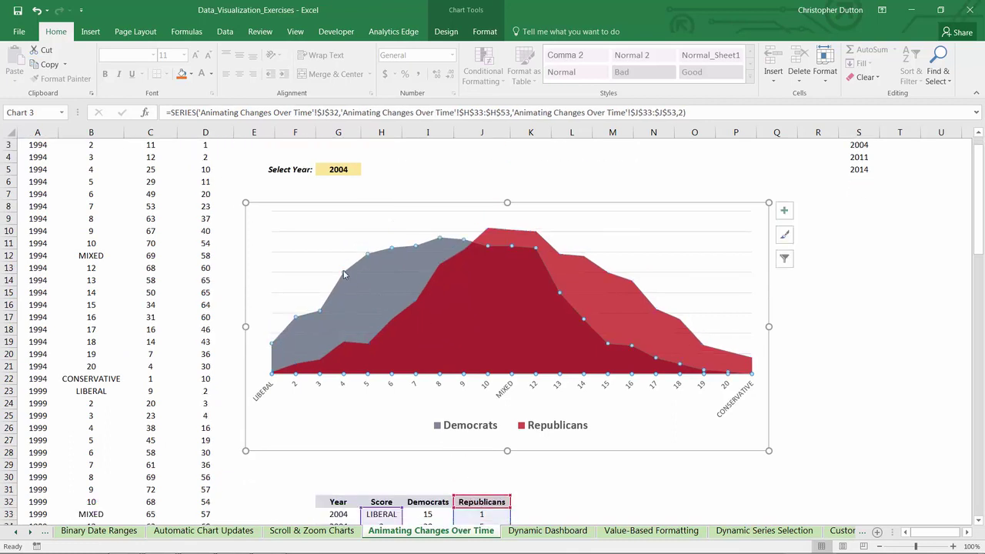
# - Take the Democrats series name from I32 and recheck the Republicans series
pyautogui.click(369, 292)
pyautogui.scroll(2, 231, 231)
pyautogui.moveTo(164, 151); pyautogui.dragTo(415, 493)
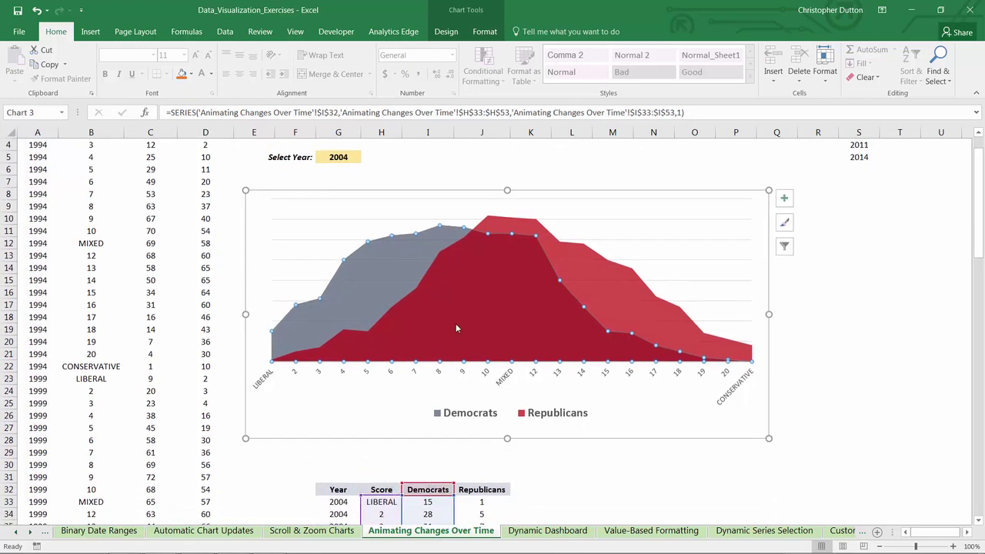
pyautogui.click(852, 340)
pyautogui.click(550, 325)
pyautogui.scroll(-3, 550, 325)
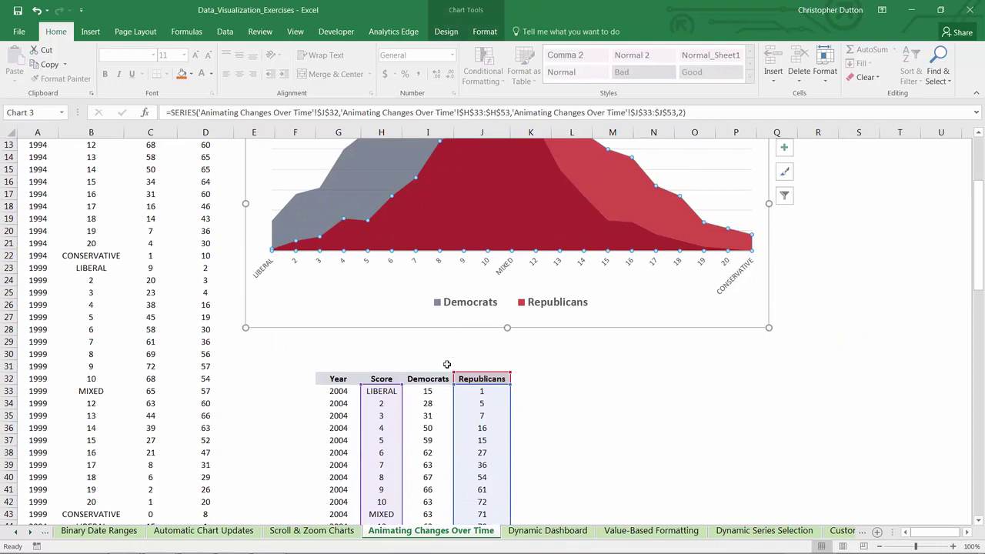
pyautogui.scroll(4, 688, 372)
# - Cycle the Select Year dropdown in G5 through 1999, 2004, 2011 and 2014, watching the chart update
pyautogui.click(850, 293)
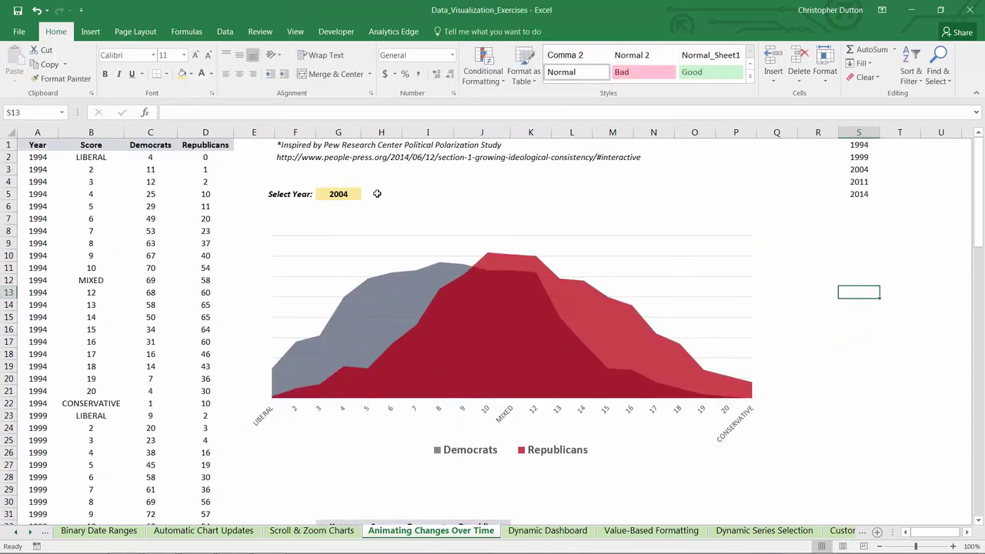
pyautogui.click(344, 194)
pyautogui.click(367, 194)
pyautogui.click(355, 204)
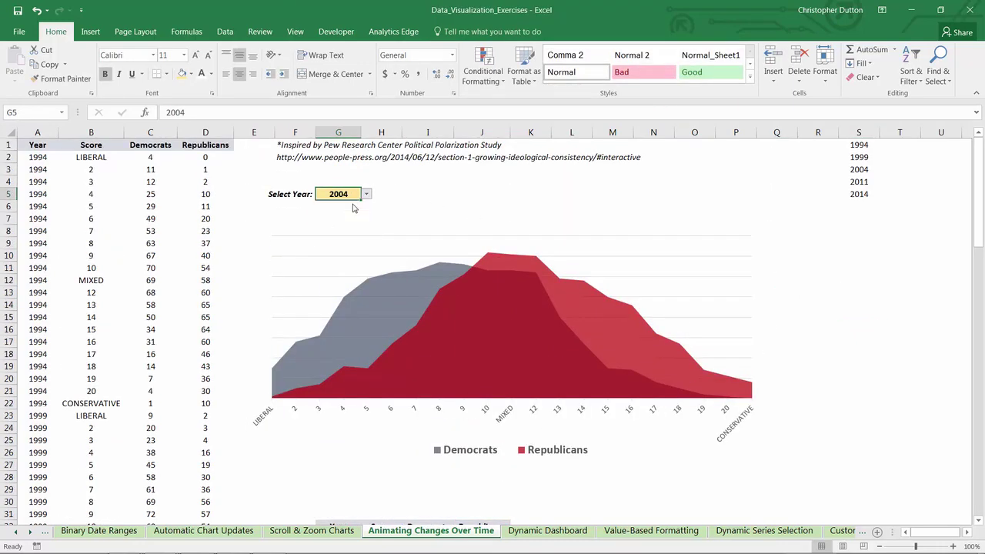
pyautogui.click(367, 194)
pyautogui.click(350, 214)
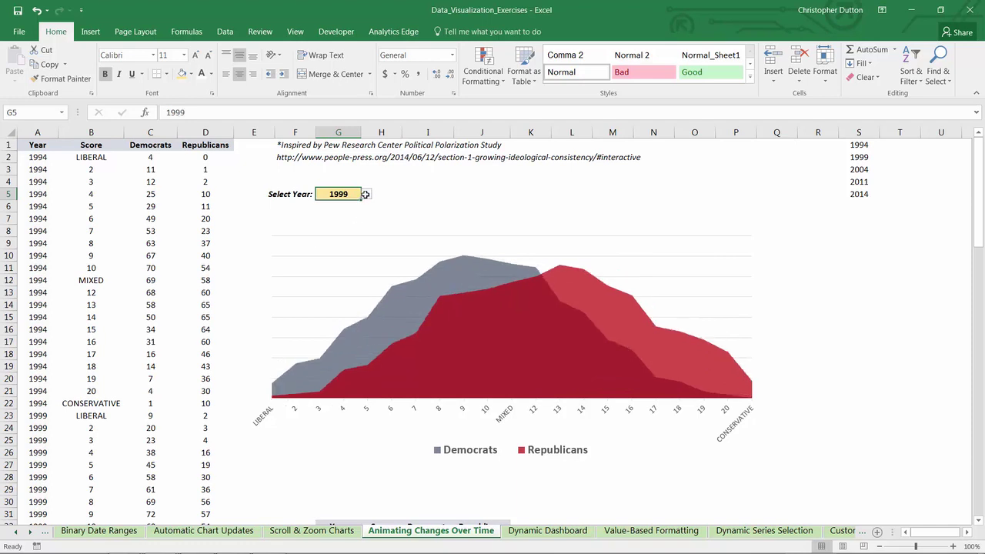
pyautogui.click(367, 194)
pyautogui.click(350, 223)
pyautogui.click(367, 194)
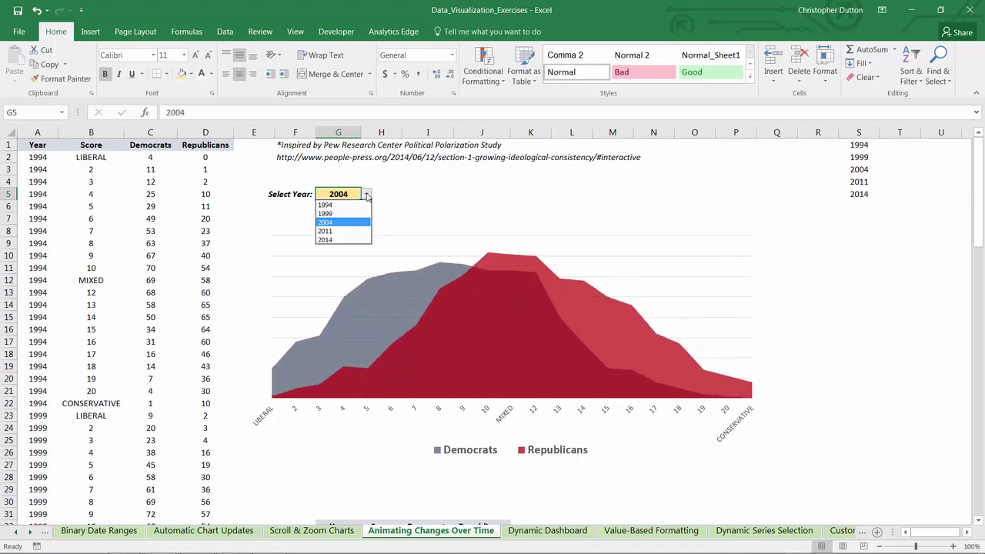
pyautogui.click(353, 232)
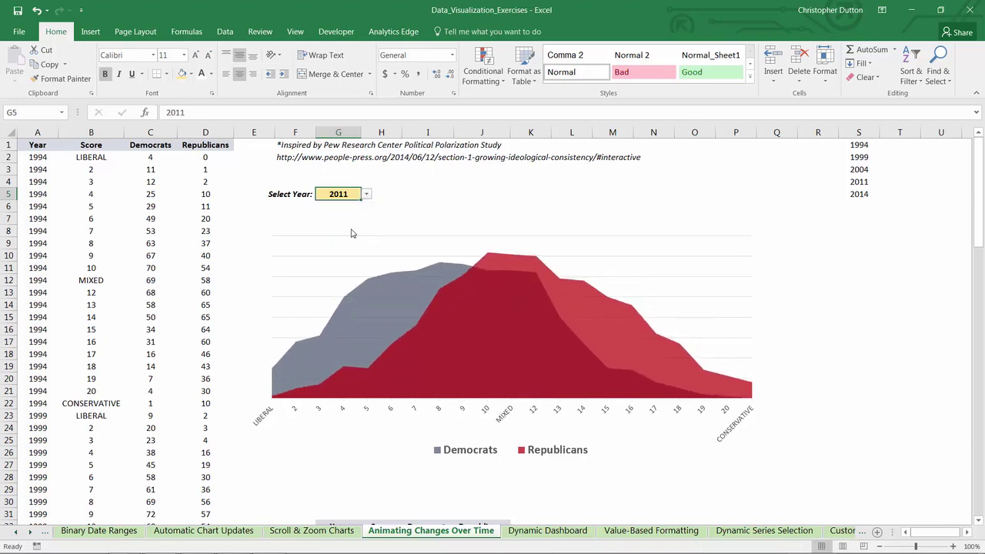
pyautogui.click(367, 194)
pyautogui.click(351, 240)
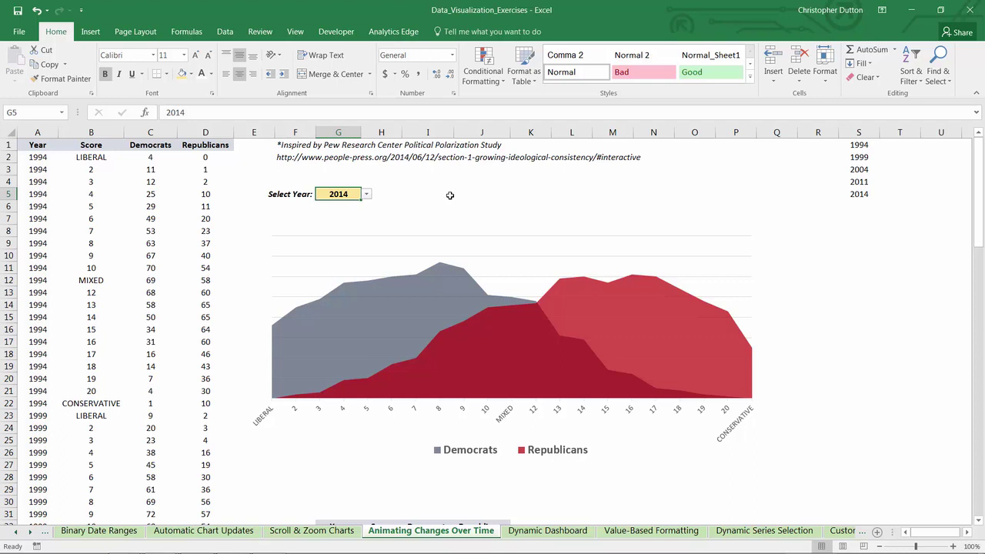
# - Pick 1999 and then 1994 from the Select Year list, leaving G5 at 1994
pyautogui.click(366, 195)
pyautogui.click(332, 213)
pyautogui.click(366, 194)
pyautogui.click(326, 205)
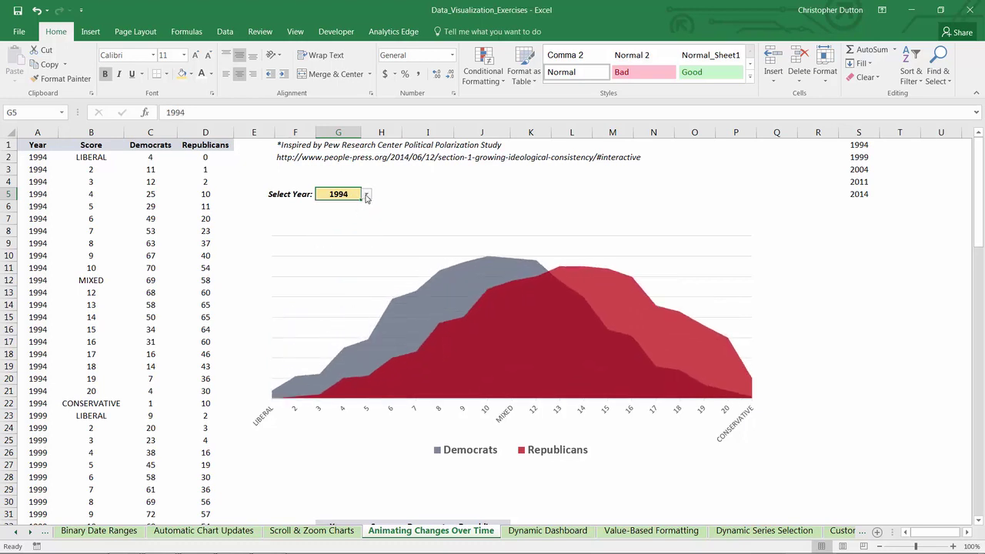
pyautogui.click(366, 194)
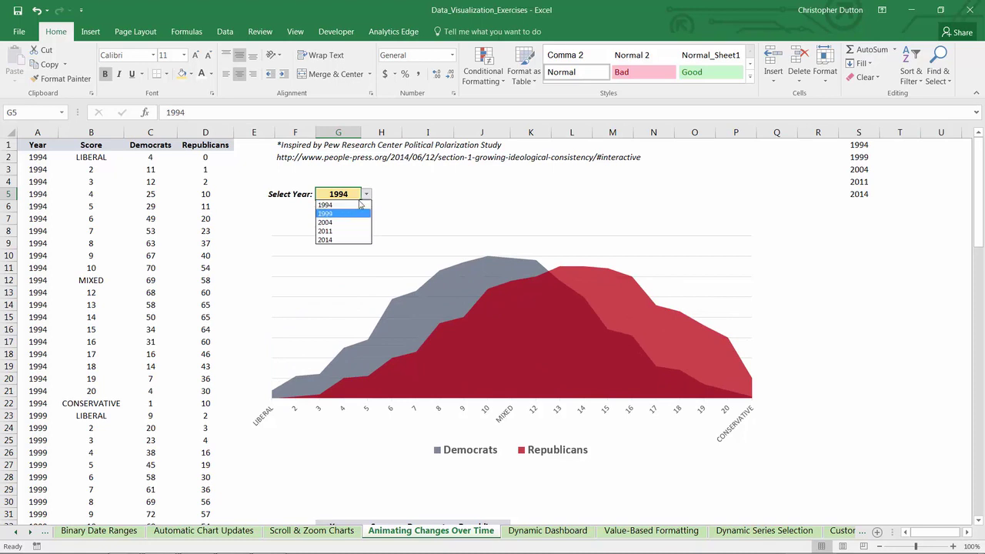
pyautogui.click(394, 193)
pyautogui.click(394, 195)
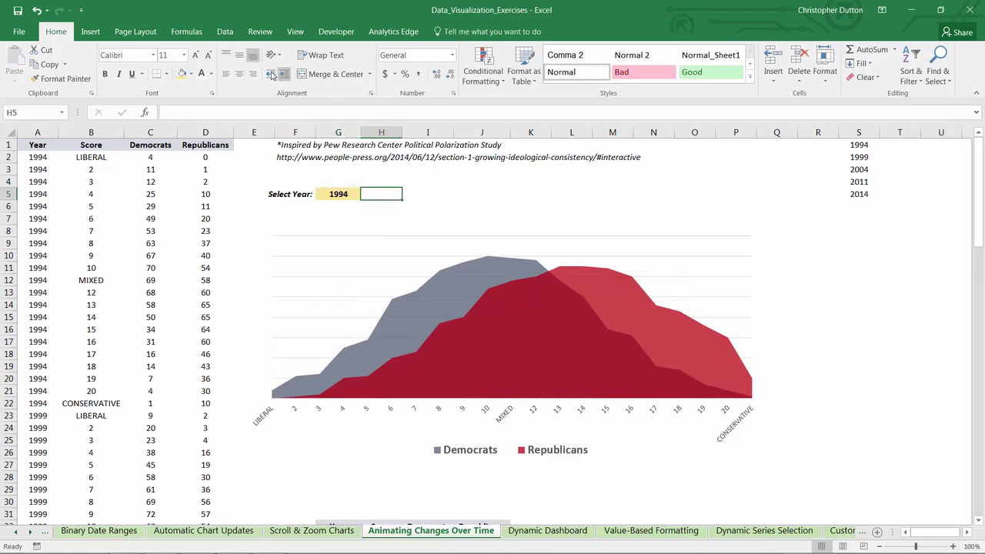
# - Draw a Form Controls spin button beside the Select Year cell G5
pyautogui.click(337, 34)
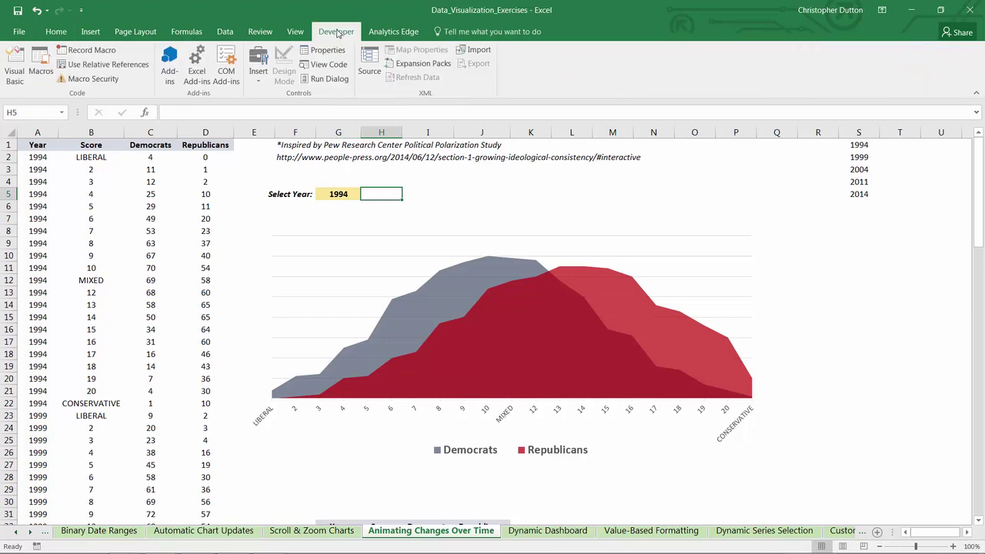
pyautogui.click(259, 69)
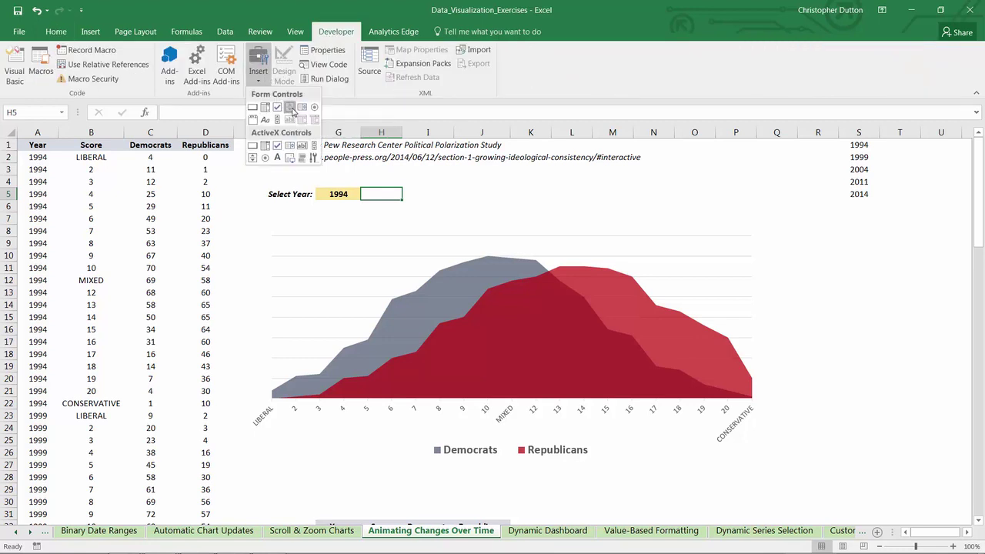
pyautogui.click(292, 109)
pyautogui.moveTo(416, 188)
pyautogui.mouseDown()
pyautogui.moveTo(436, 209)
pyautogui.moveTo(372, 188)
pyautogui.mouseUp()
# - Format the spin button with minimum 1, maximum 5 and cell link $R$1
pyautogui.rightClick(372, 188)
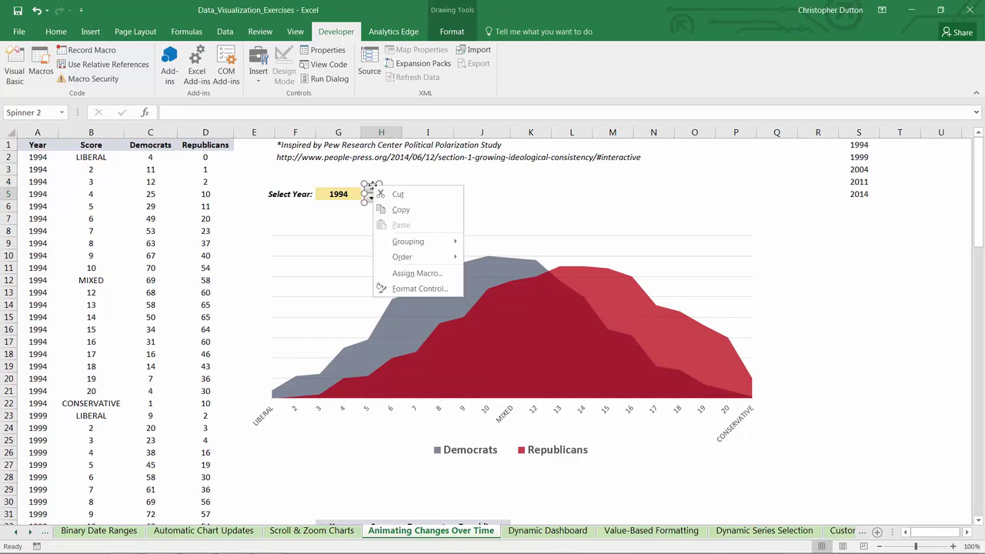
pyautogui.click(415, 290)
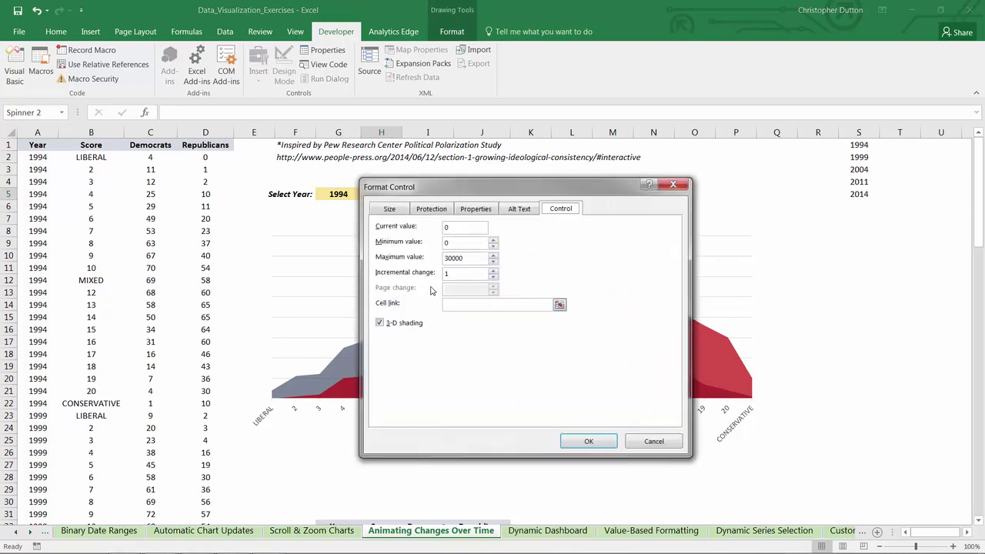
pyautogui.click(454, 243)
pyautogui.moveTo(466, 262); pyautogui.dragTo(406, 263)
pyautogui.click(516, 303)
pyautogui.click(559, 304)
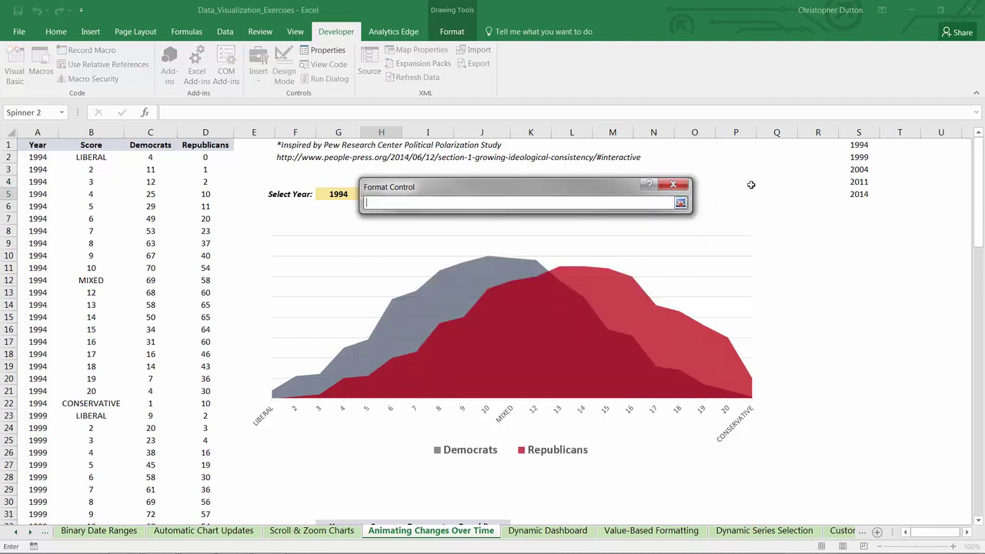
pyautogui.click(816, 144)
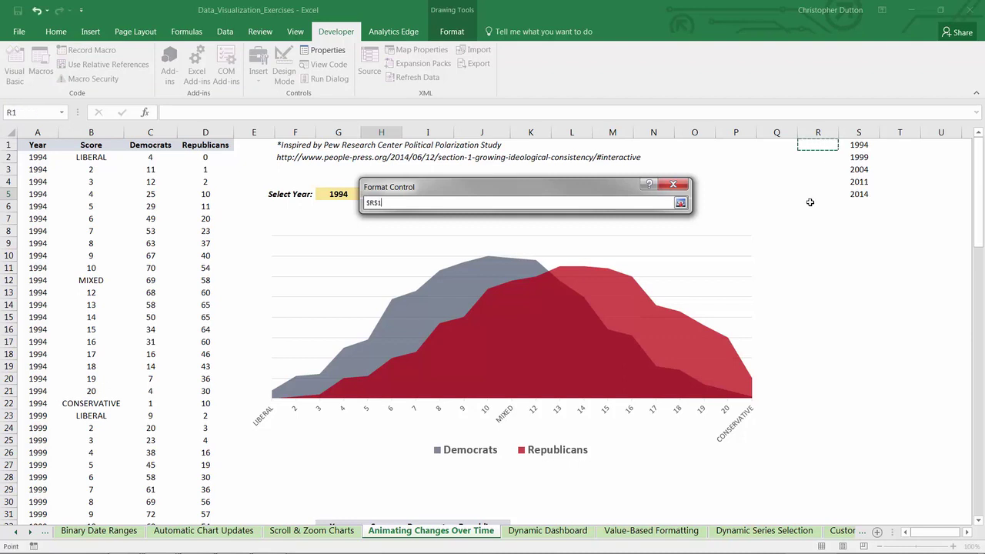
pyautogui.click(680, 203)
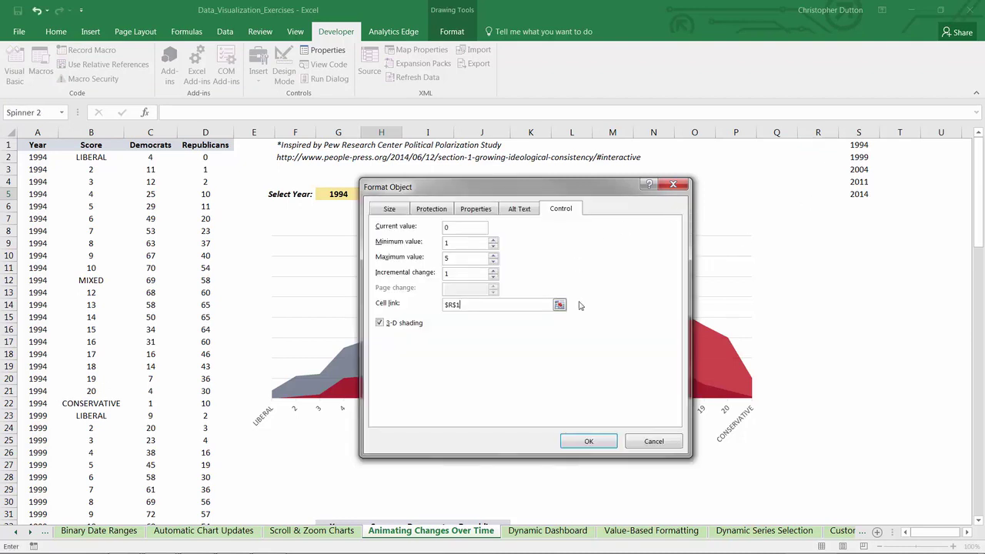
pyautogui.click(588, 441)
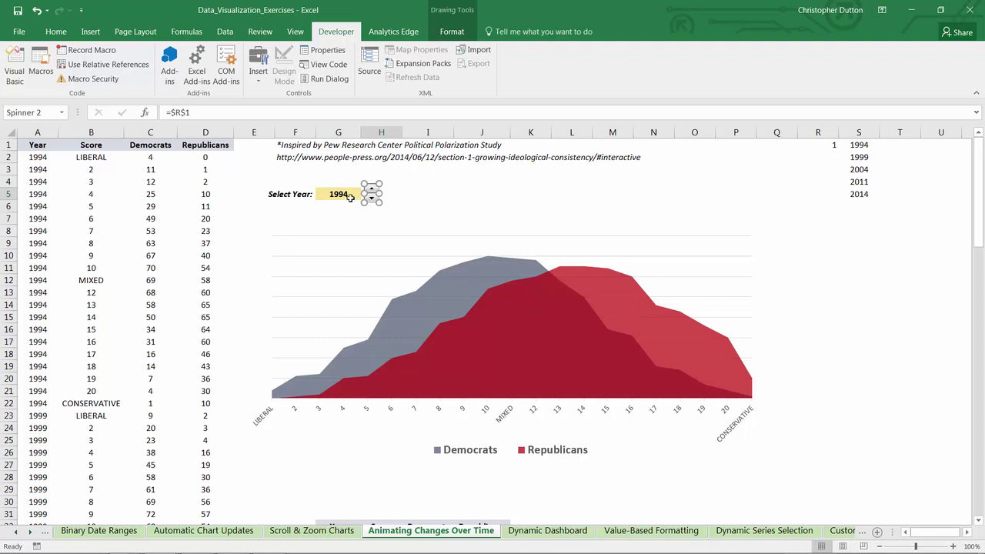
# - Change G5's data validation to Any value, removing the year dropdown
pyautogui.click(350, 197)
pyautogui.click(221, 32)
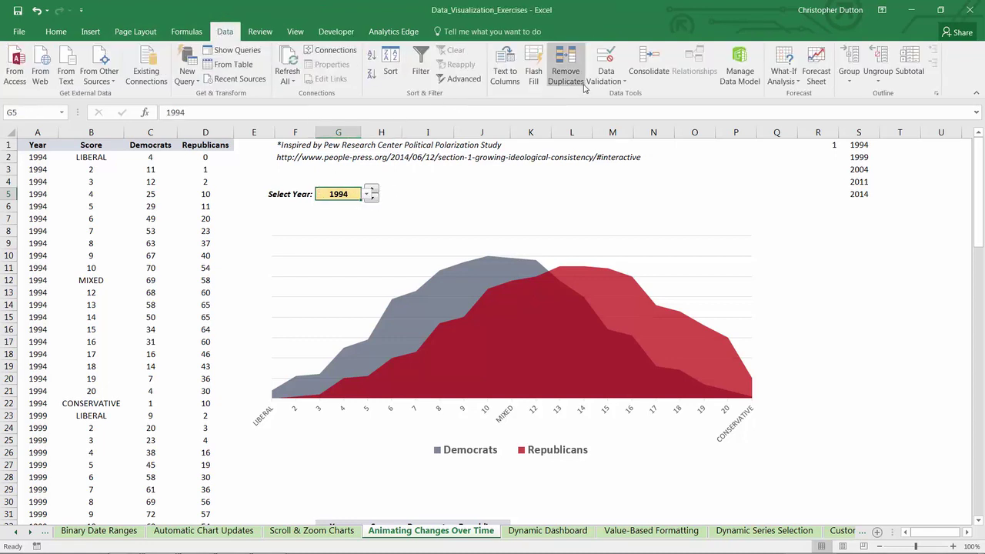
pyautogui.click(607, 81)
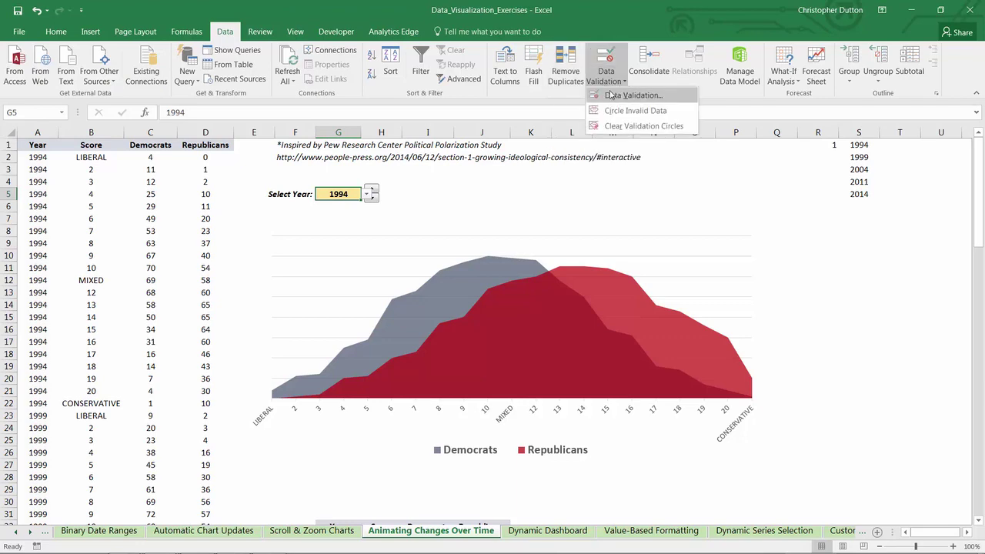
pyautogui.click(613, 97)
pyautogui.click(483, 285)
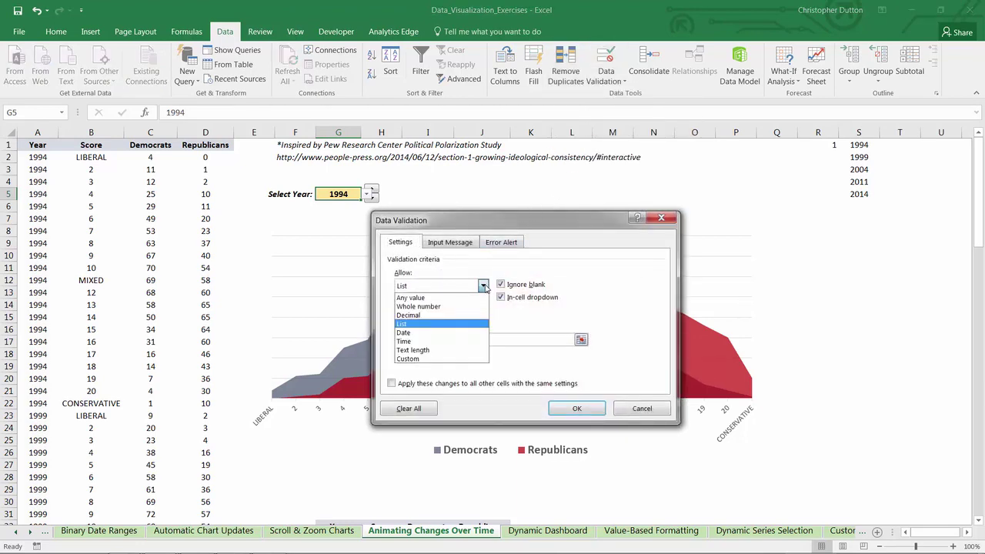
pyautogui.click(412, 298)
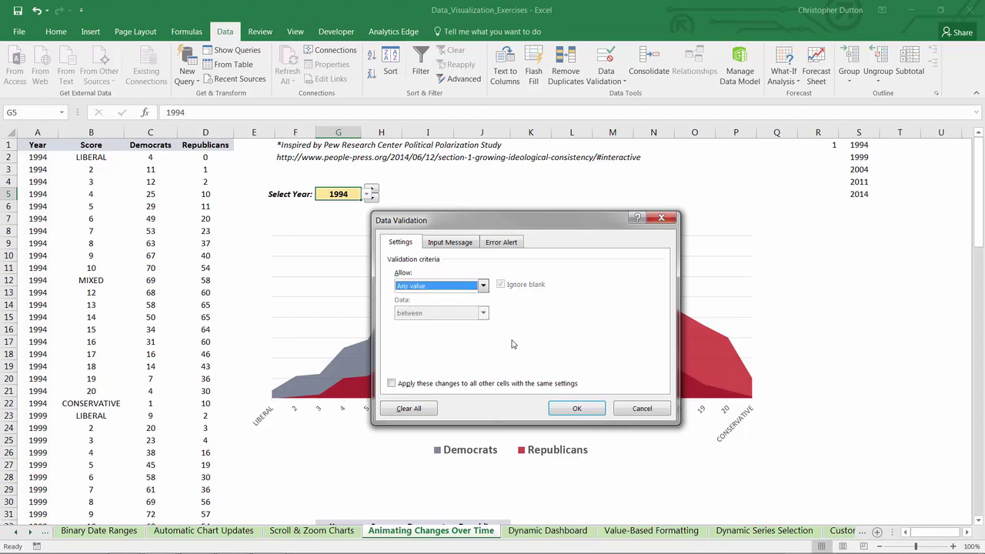
pyautogui.click(576, 408)
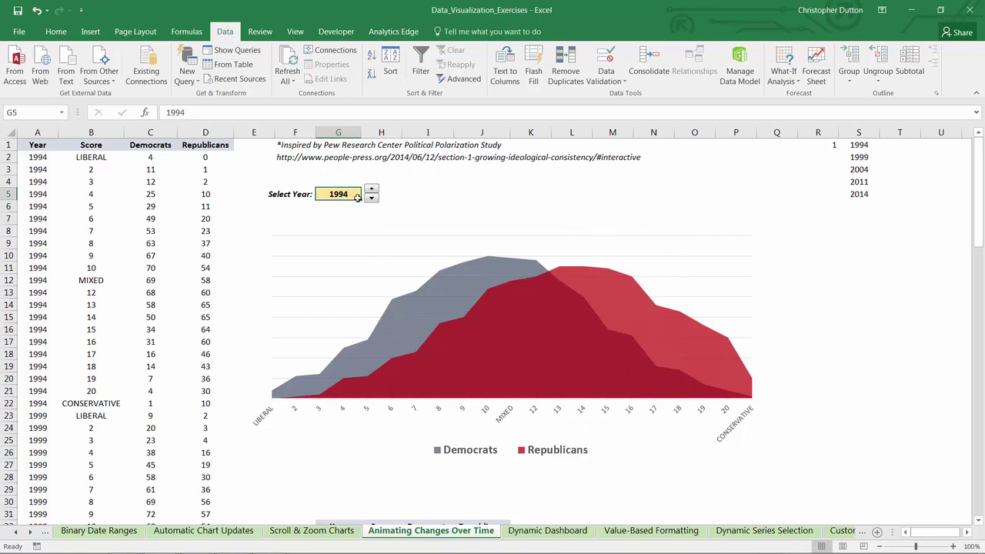
# - Use the spinner arrows to step R1 up and down, ending at 5
pyautogui.click(371, 190)
pyautogui.click(373, 199)
pyautogui.click(373, 199)
pyautogui.click(370, 189)
pyautogui.click(370, 189)
pyautogui.click(370, 189)
pyautogui.click(371, 190)
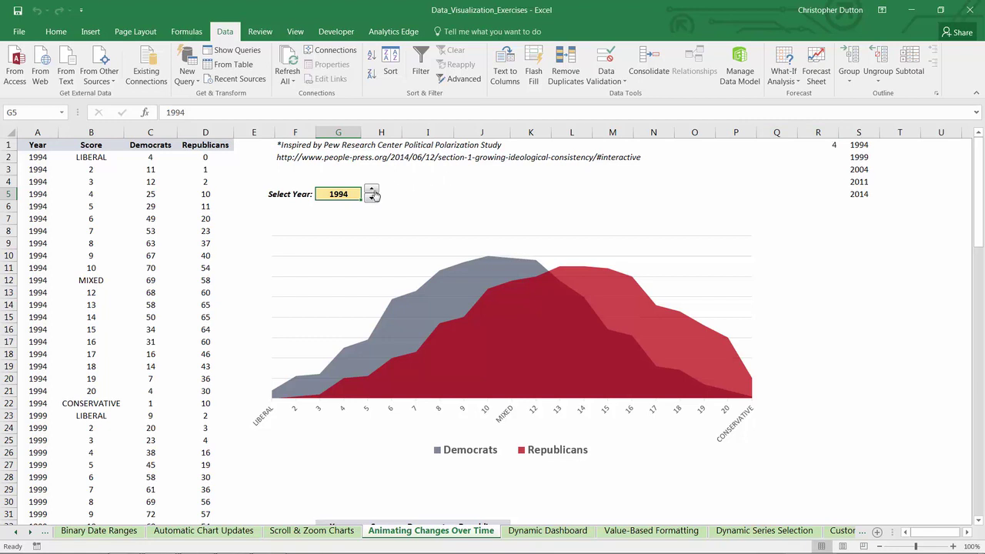
# - Copy R1's linked value into Q1 and step the spinner down to 3
pyautogui.rightClick(824, 143)
pyautogui.click(846, 166)
pyautogui.click(781, 145)
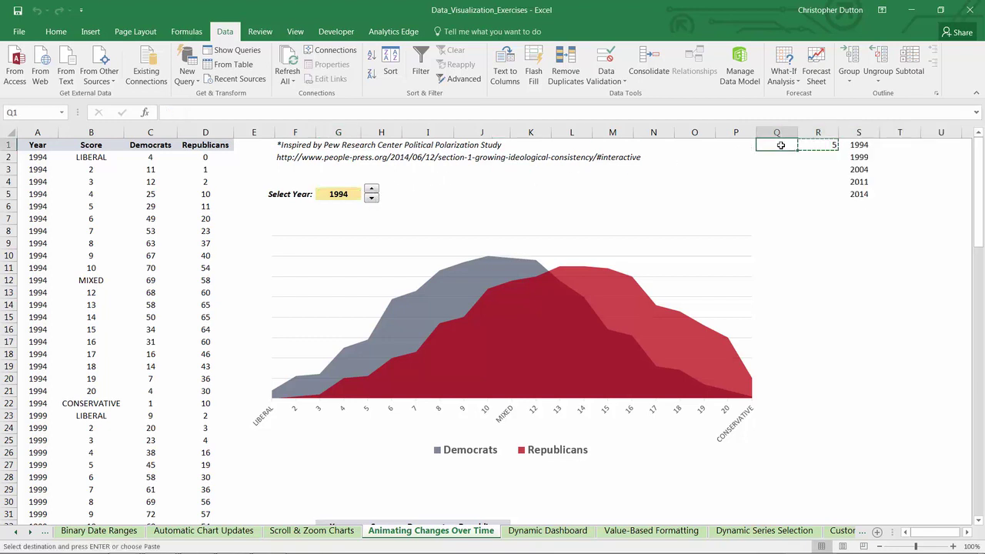
pyautogui.press('Return')
pyautogui.click(816, 146)
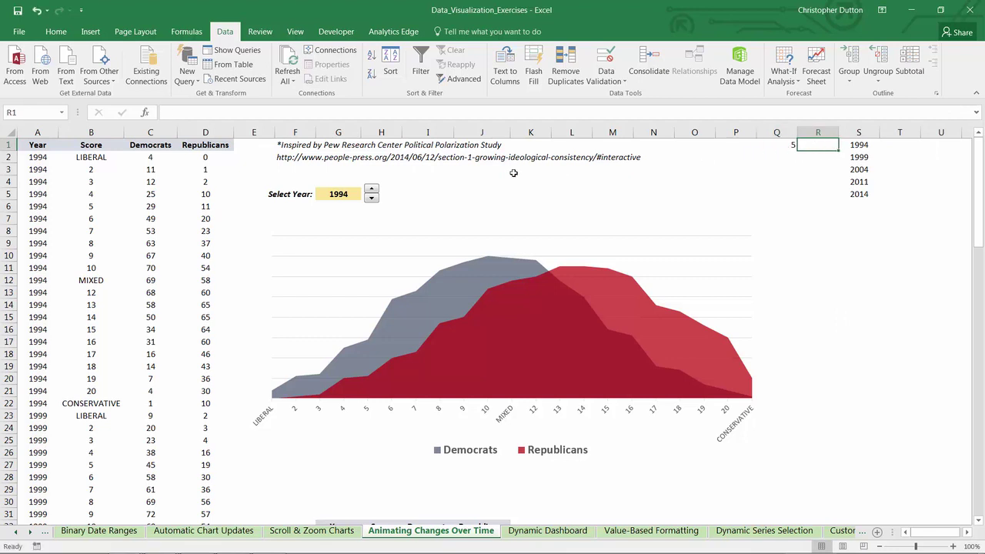
pyautogui.click(370, 196)
pyautogui.click(371, 196)
# - Enter index numbers 1 through 5 into R1:R5
pyautogui.write('1')
pyautogui.press('Return')
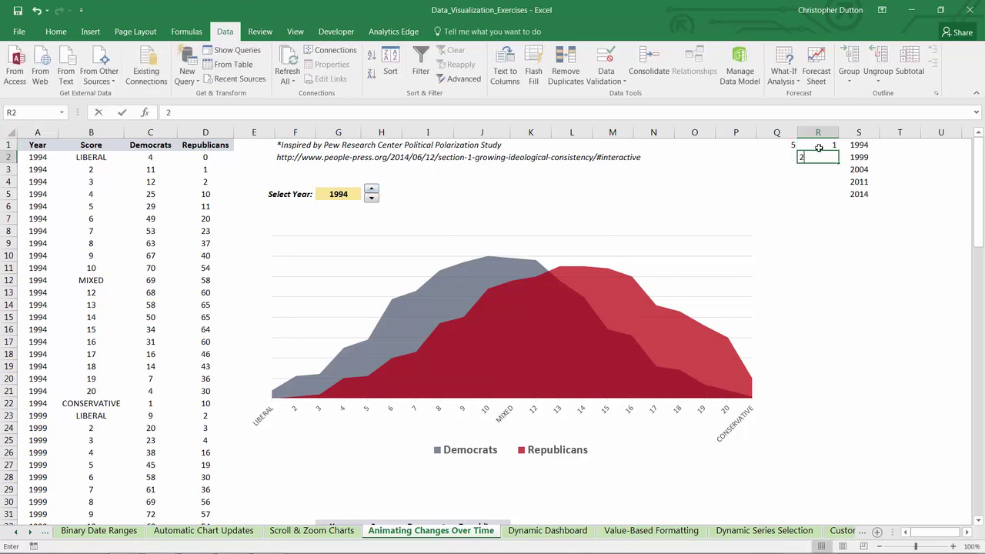
pyautogui.write('2')
pyautogui.press('Return')
pyautogui.write('3')
pyautogui.press('Return')
pyautogui.write('4')
pyautogui.press('Return')
pyautogui.write('5')
pyautogui.press('Return')
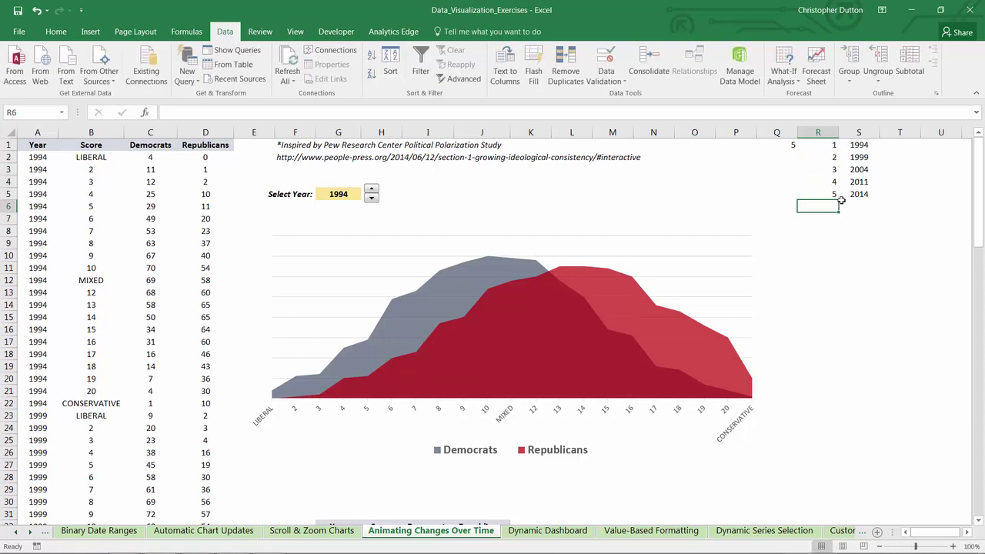
# - Check that the indexes line up with the years 1994–2014 in column S
pyautogui.moveTo(860, 143); pyautogui.dragTo(860, 196)
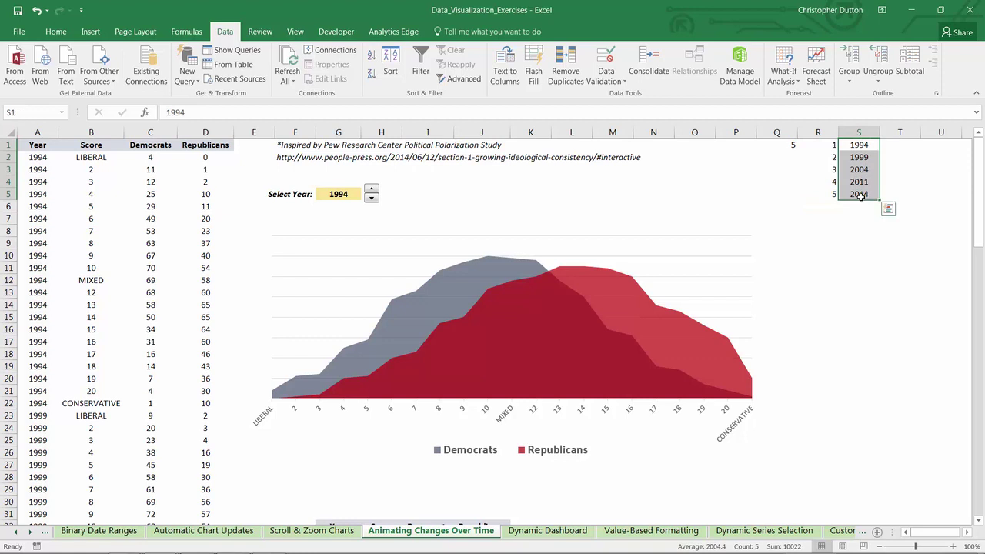
pyautogui.click(827, 144)
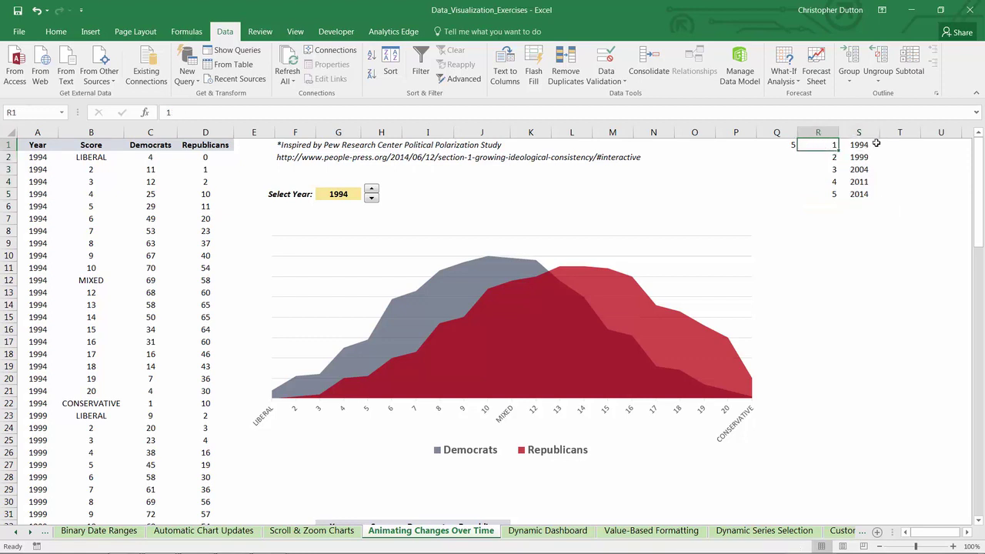
pyautogui.click(865, 146)
pyautogui.click(827, 158)
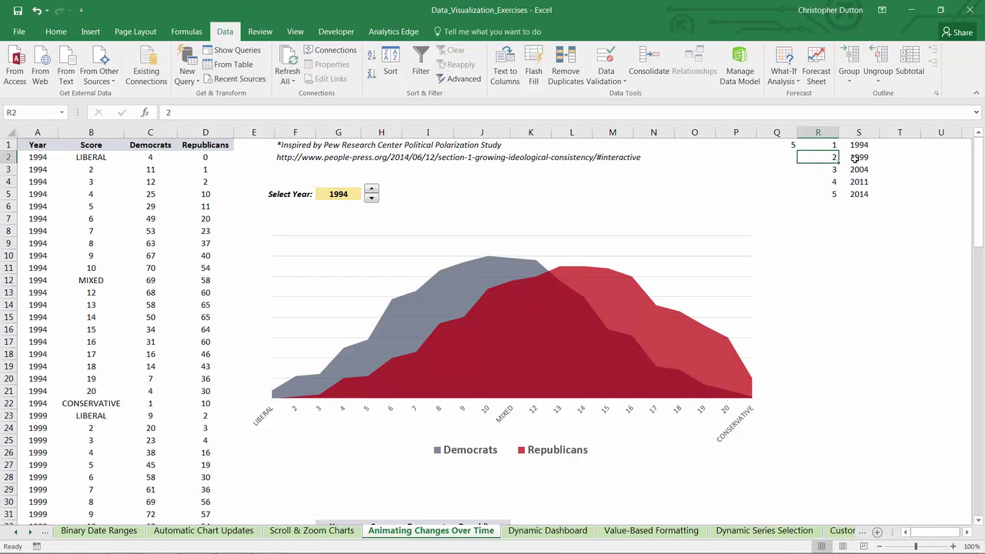
pyautogui.press('Right')
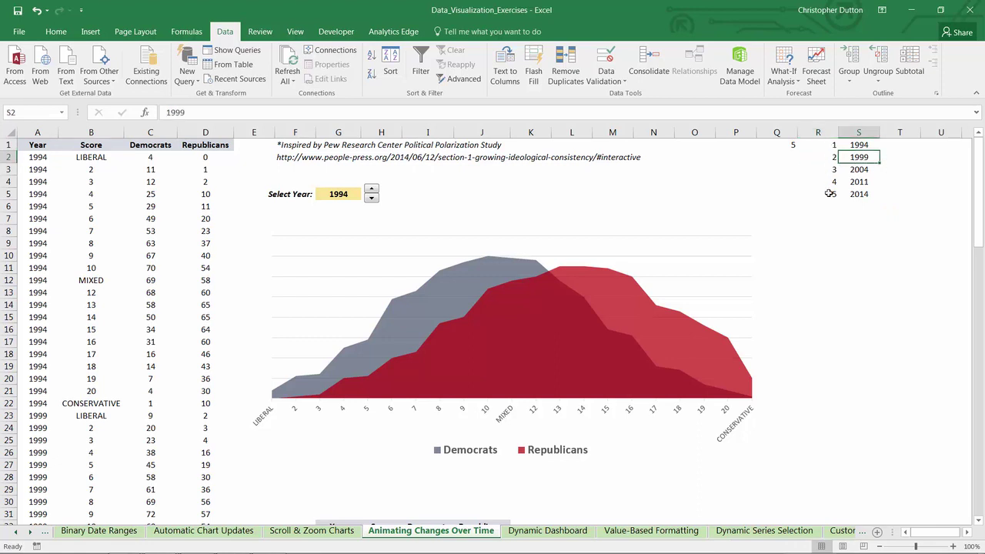
# - Enter =VLOOKUP(Q1,$R$1:$S$5,2,0) in G5 so Select Year shows 2014
pyautogui.click(333, 194)
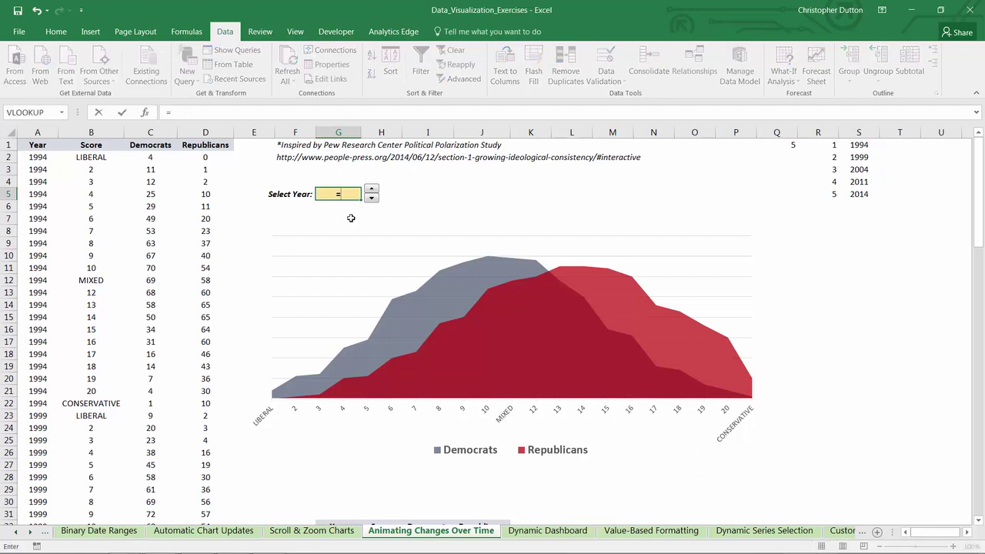
pyautogui.write('=VLOOKUP(')
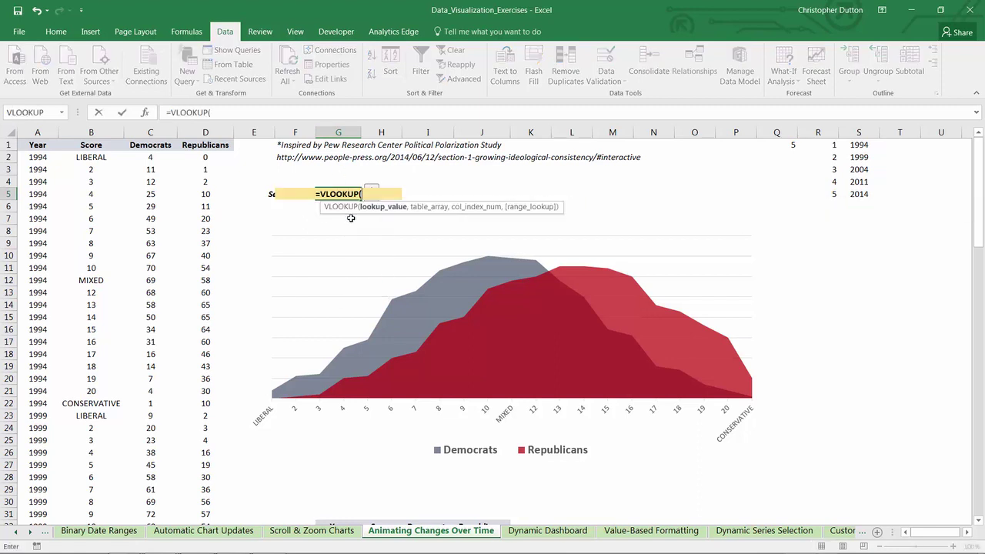
pyautogui.click(784, 145)
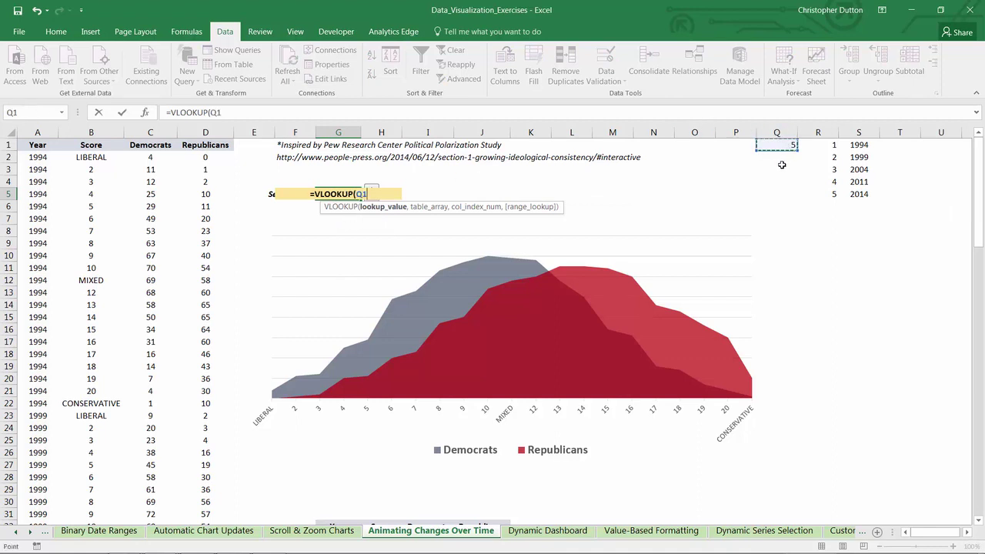
pyautogui.write(',')
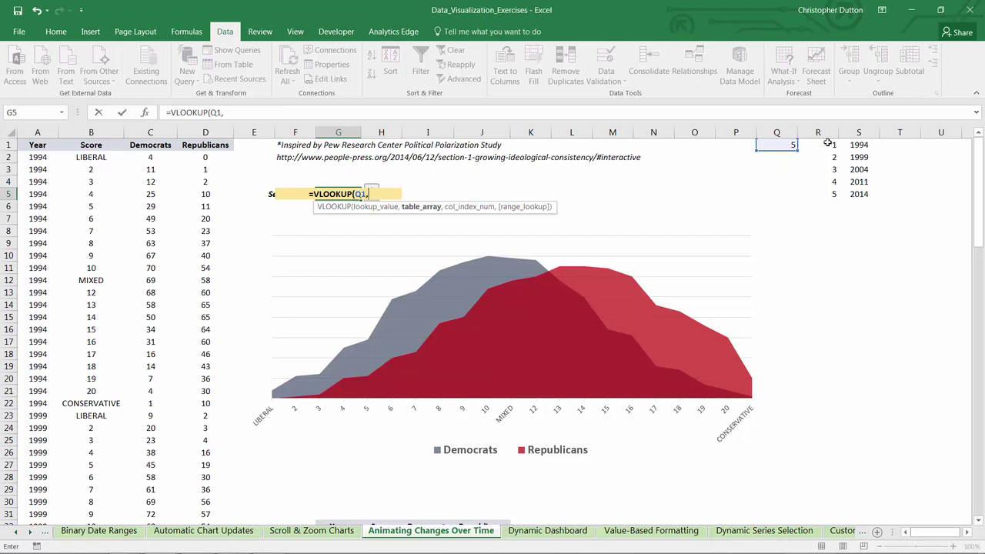
pyautogui.moveTo(830, 143); pyautogui.dragTo(856, 195)
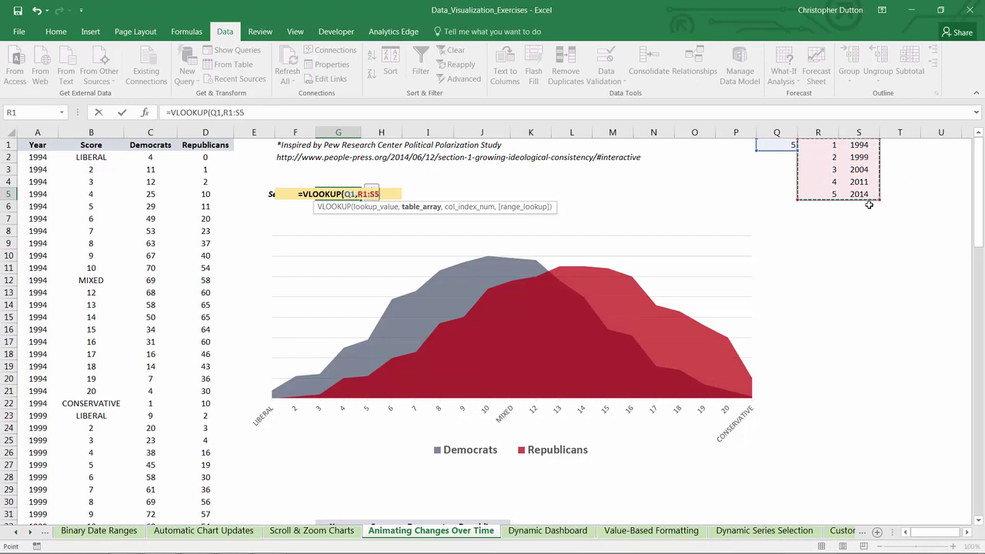
pyautogui.press('F4')
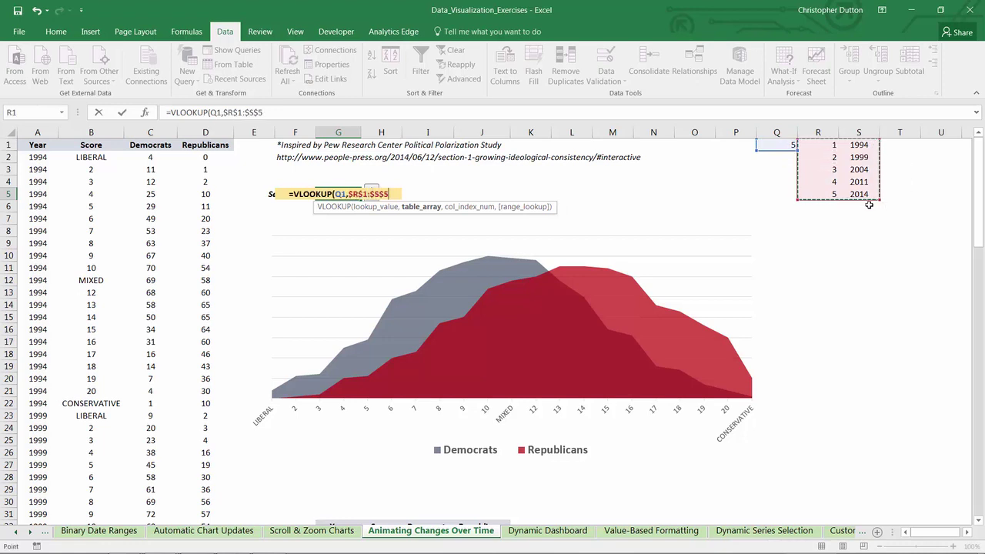
pyautogui.write(',')
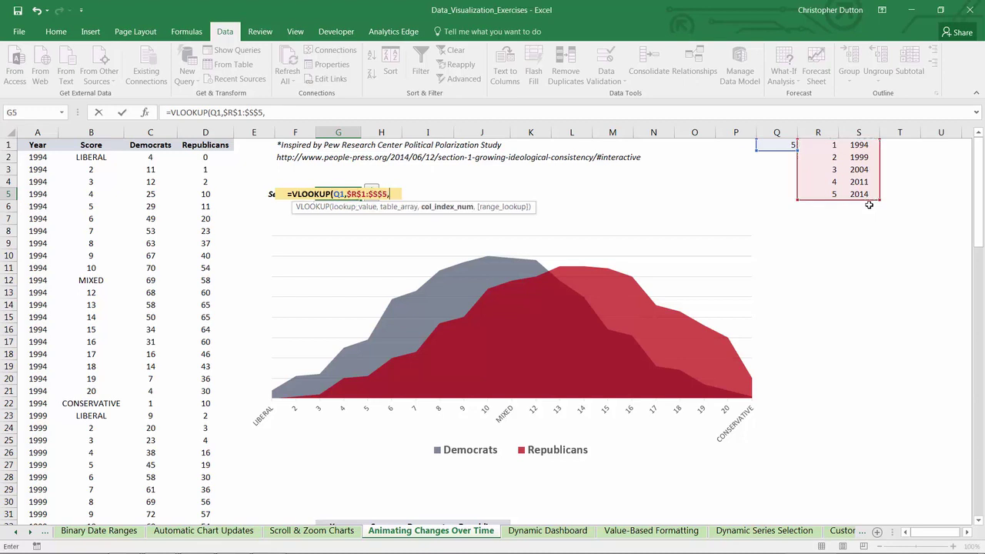
pyautogui.write('2')
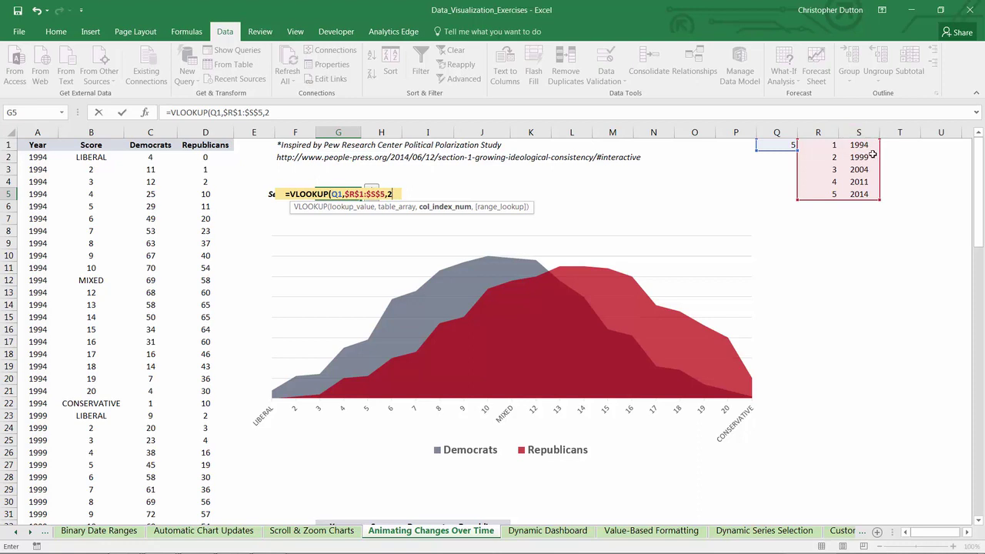
pyautogui.write(',')
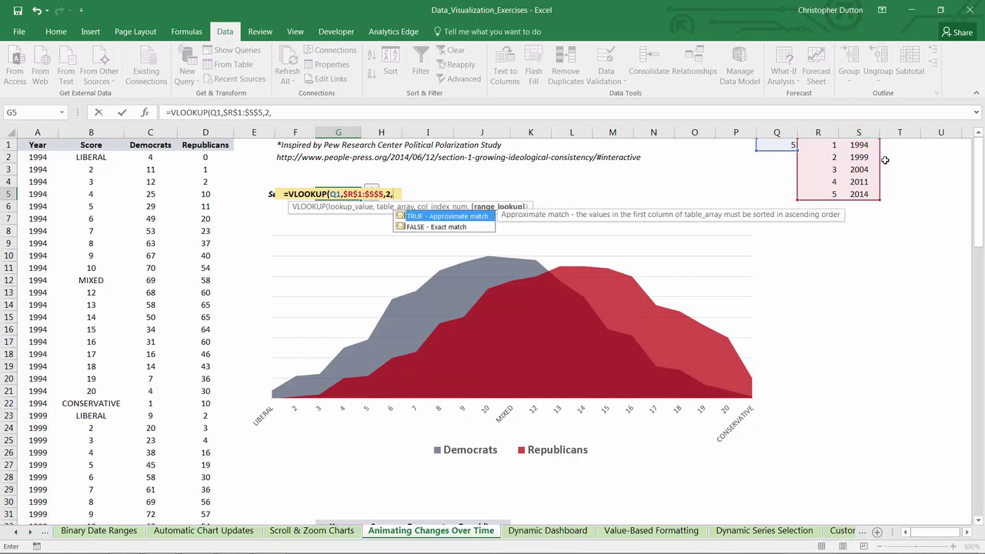
pyautogui.write('0')
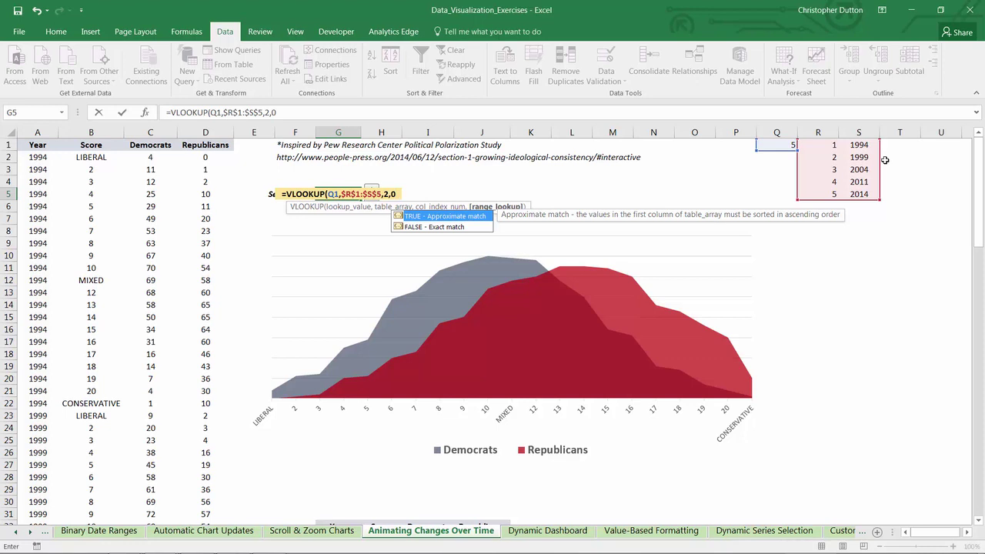
pyautogui.write(')')
pyautogui.press('Return')
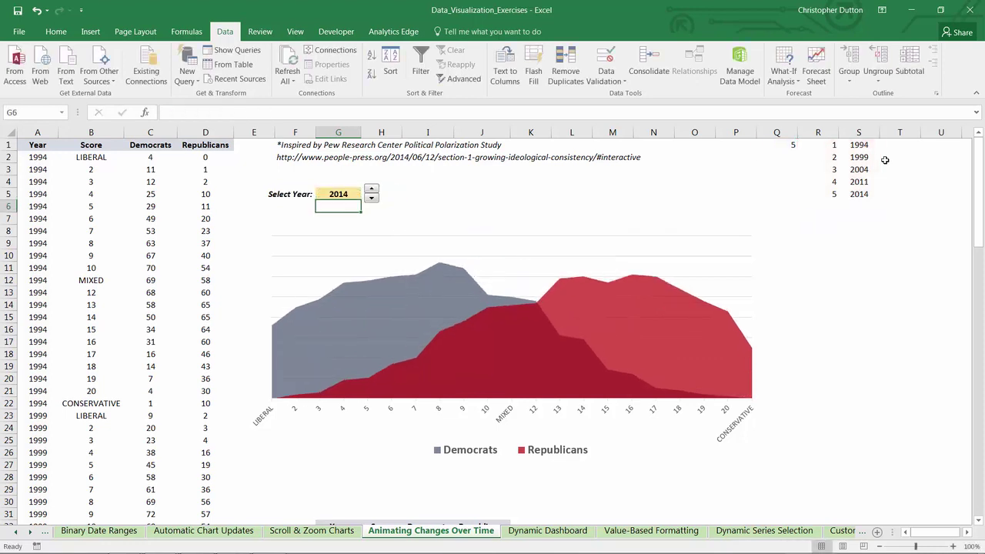
pyautogui.click(342, 194)
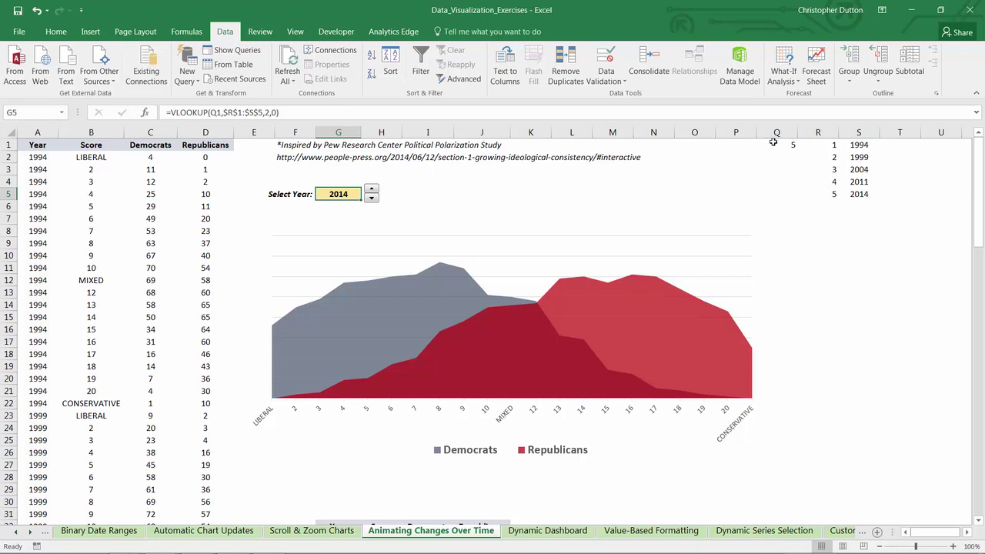
# - Reconfirm G5's formula and step the spinner down from 2011 to 1994
pyautogui.click(263, 112)
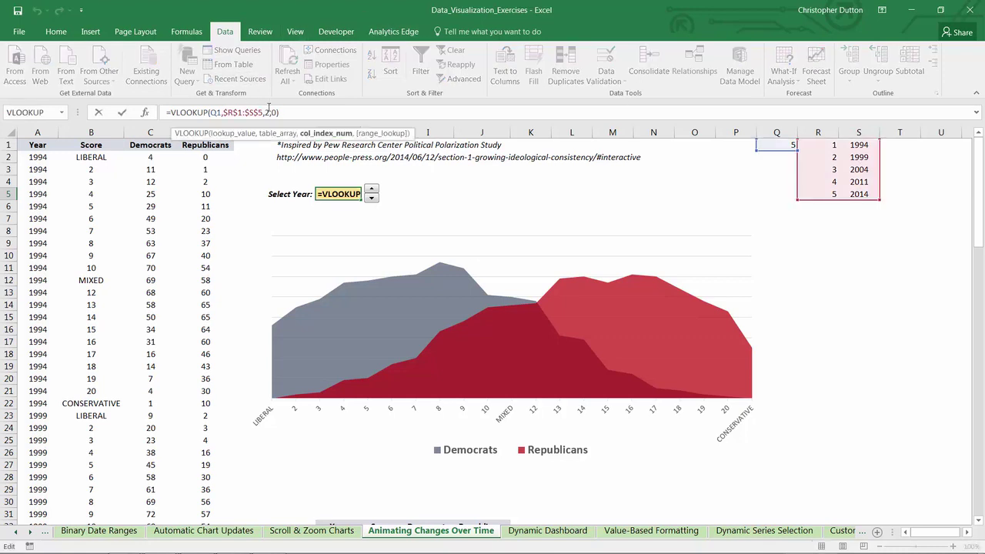
pyautogui.press('Return')
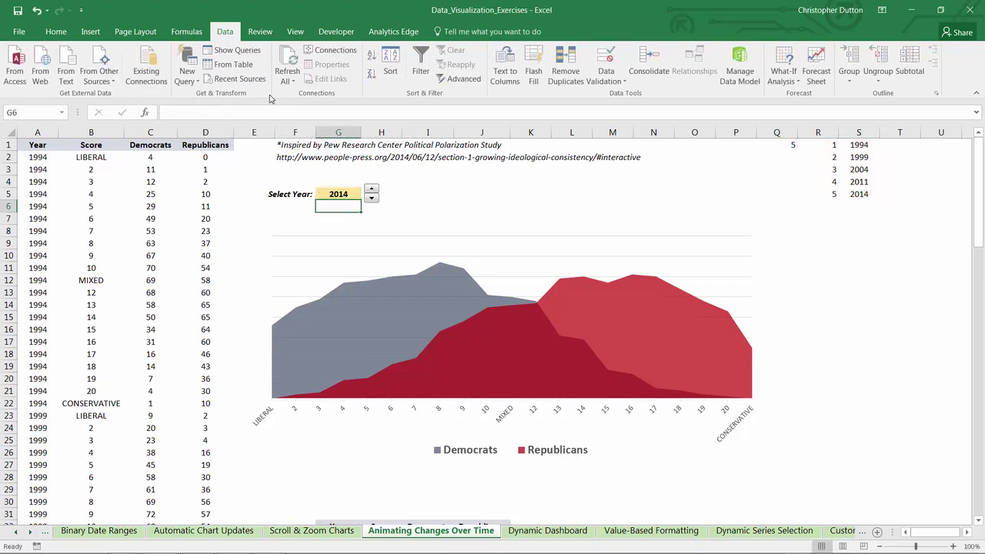
pyautogui.click(371, 198)
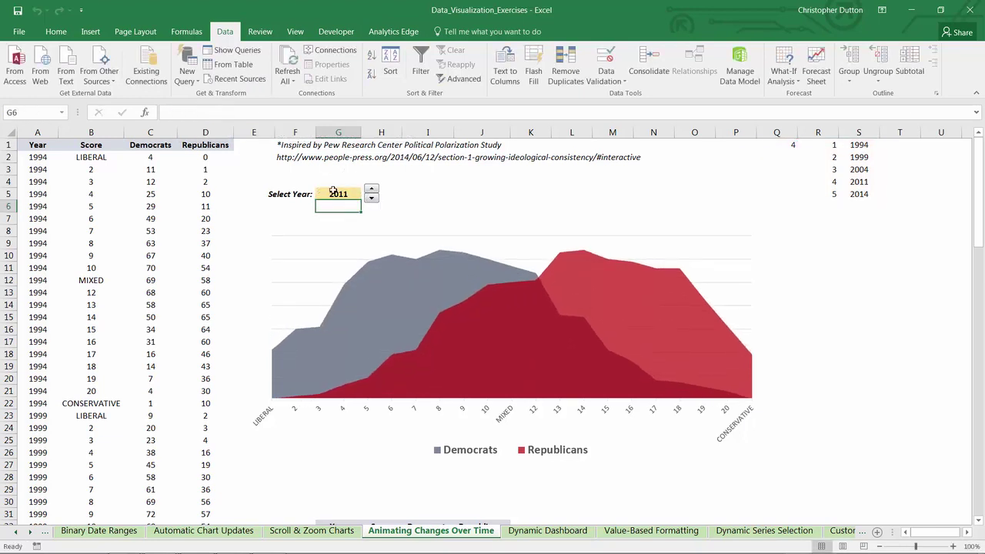
pyautogui.click(371, 199)
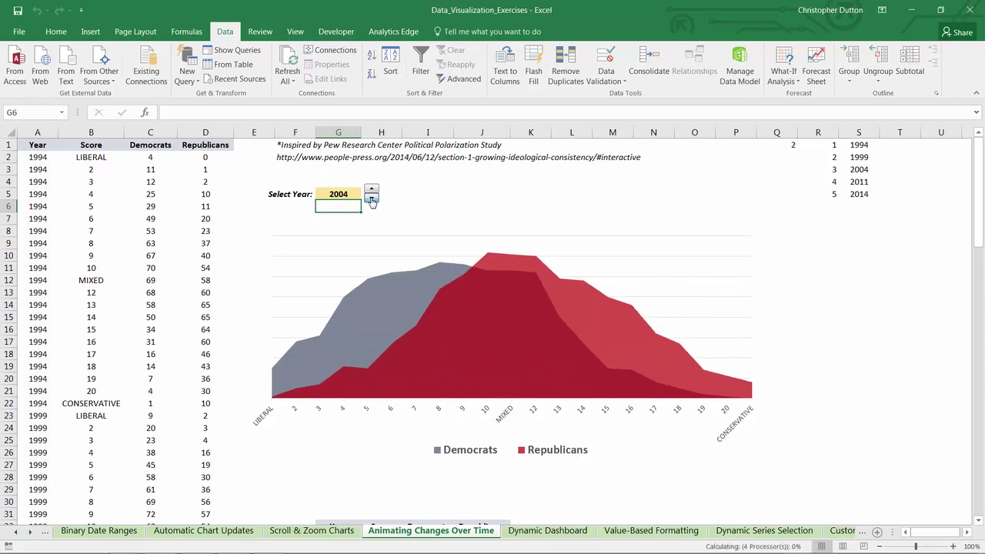
pyautogui.click(371, 199)
pyautogui.click(371, 199)
pyautogui.click(372, 196)
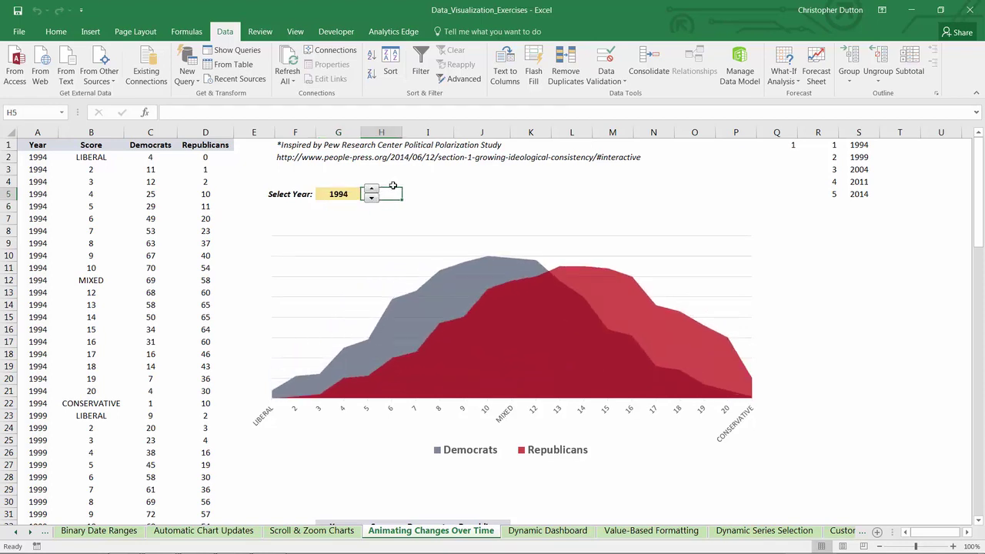
pyautogui.click(512, 205)
# - Step the spinner up to 2014, then back down to finish on 2004
pyautogui.click(369, 190)
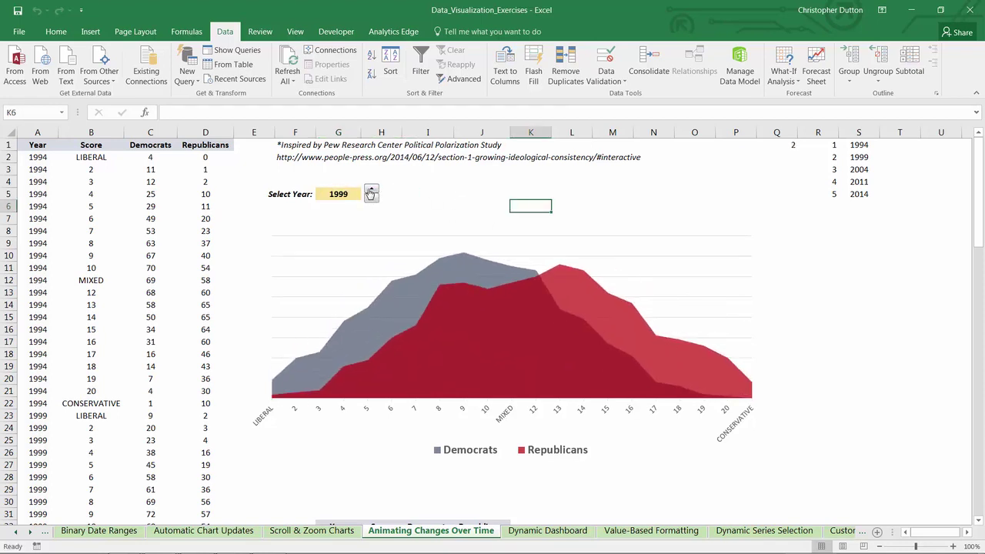
pyautogui.click(371, 192)
pyautogui.click(371, 191)
pyautogui.click(371, 192)
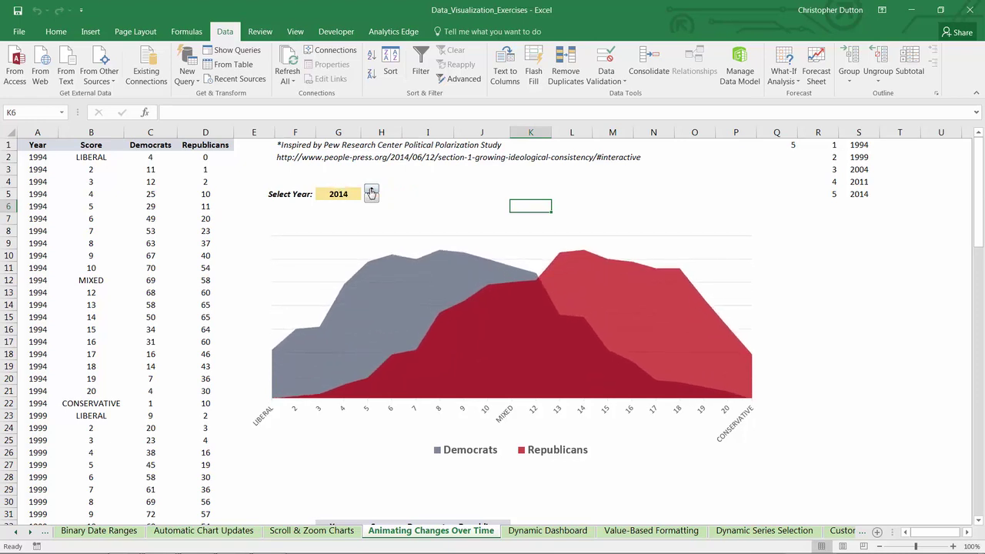
pyautogui.click(370, 198)
pyautogui.click(371, 199)
pyautogui.click(591, 197)
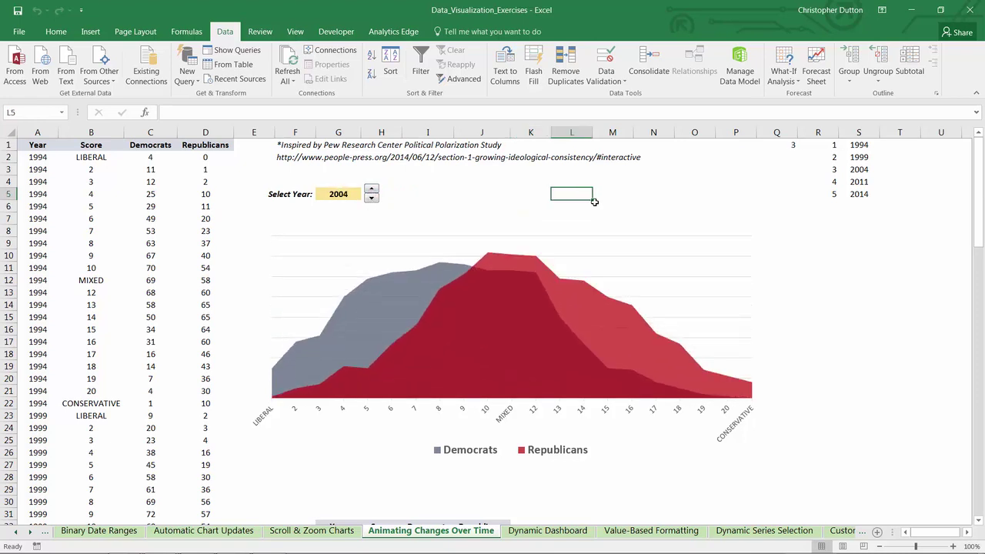